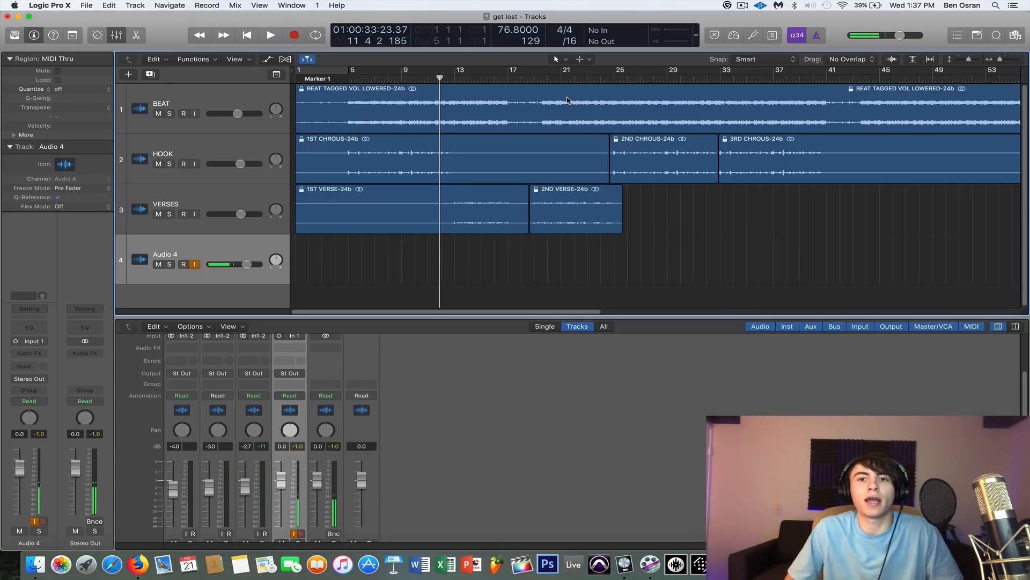
# Play the song from about bar 8 through the first verse to bar 17 and stop playback.
pyautogui.click(349, 71)
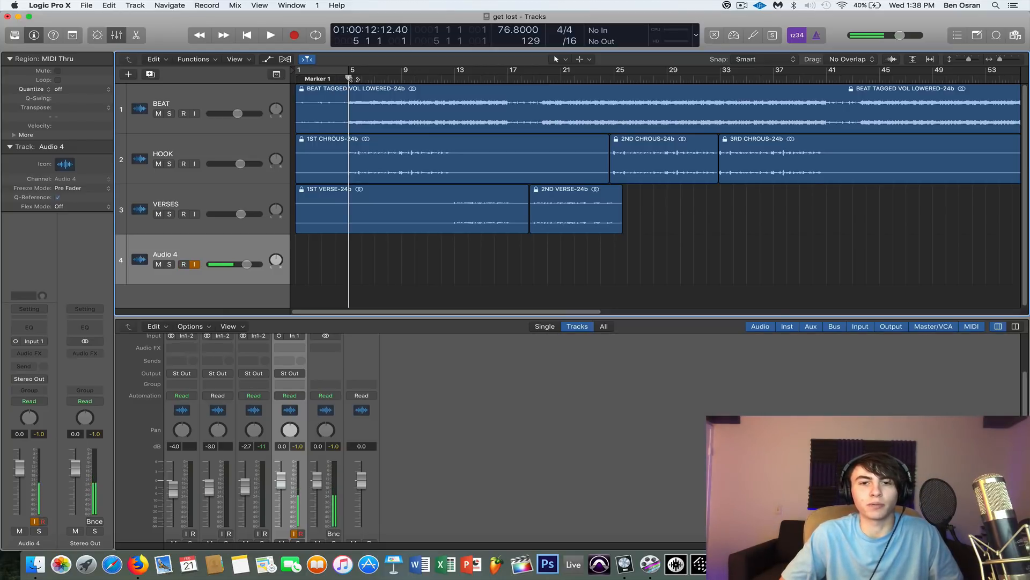
pyautogui.moveTo(349, 79); pyautogui.dragTo(409, 79)
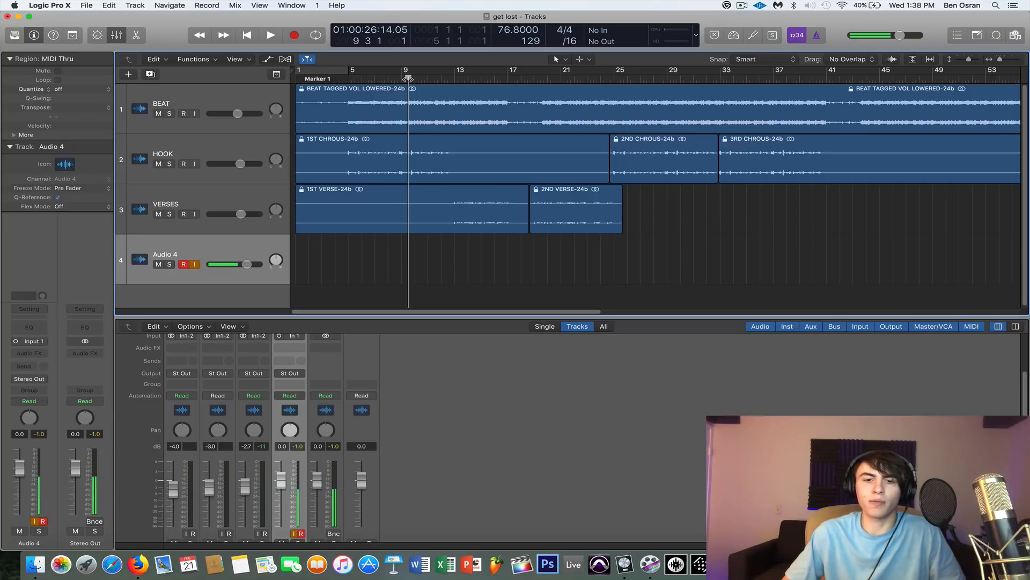
pyautogui.moveTo(408, 78)
pyautogui.mouseDown()
pyautogui.moveTo(444, 80)
pyautogui.moveTo(398, 93)
pyautogui.moveTo(415, 79)
pyautogui.moveTo(393, 80)
pyautogui.moveTo(399, 86)
pyautogui.mouseUp()
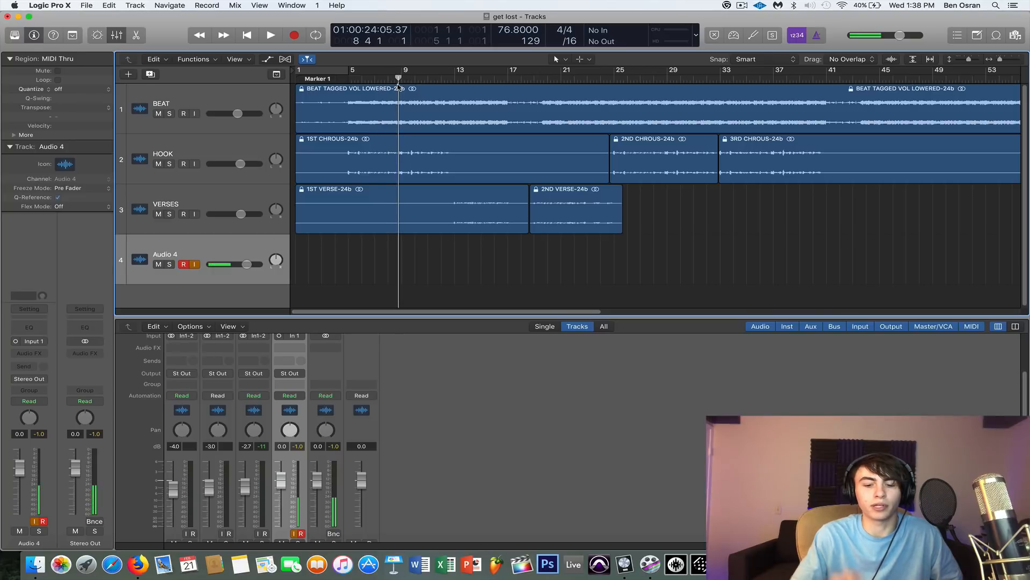
pyautogui.press('space')
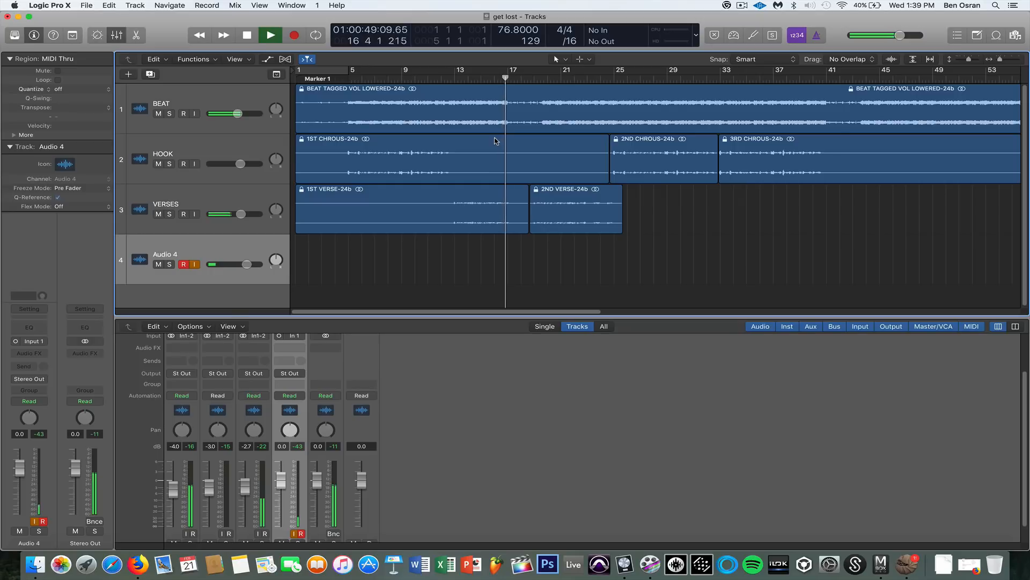
pyautogui.press('space')
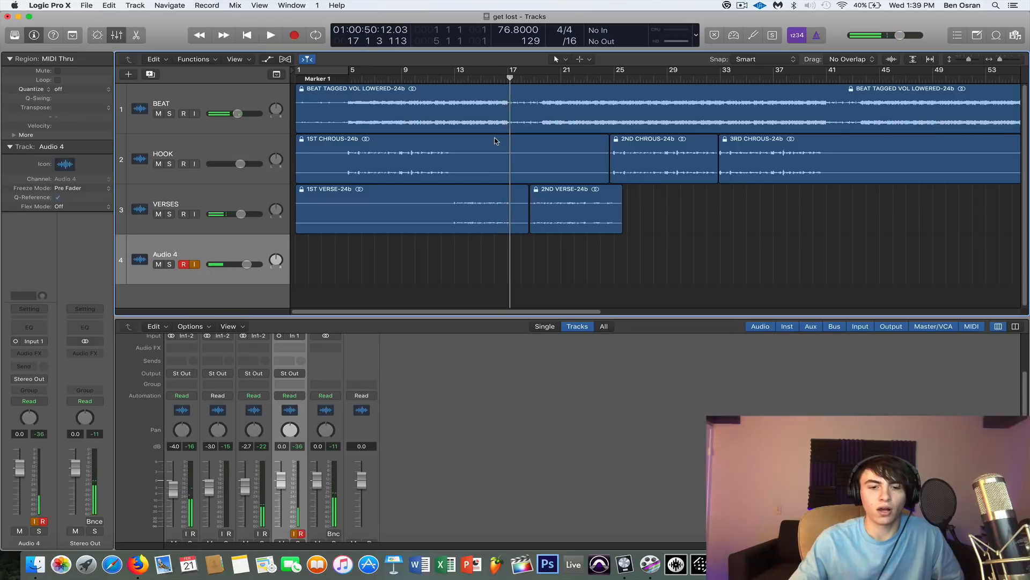
# Insert the stereo Waves Center (s) plug-in on the BEAT track and move its window clear of the track inspector.
pyautogui.click(189, 104)
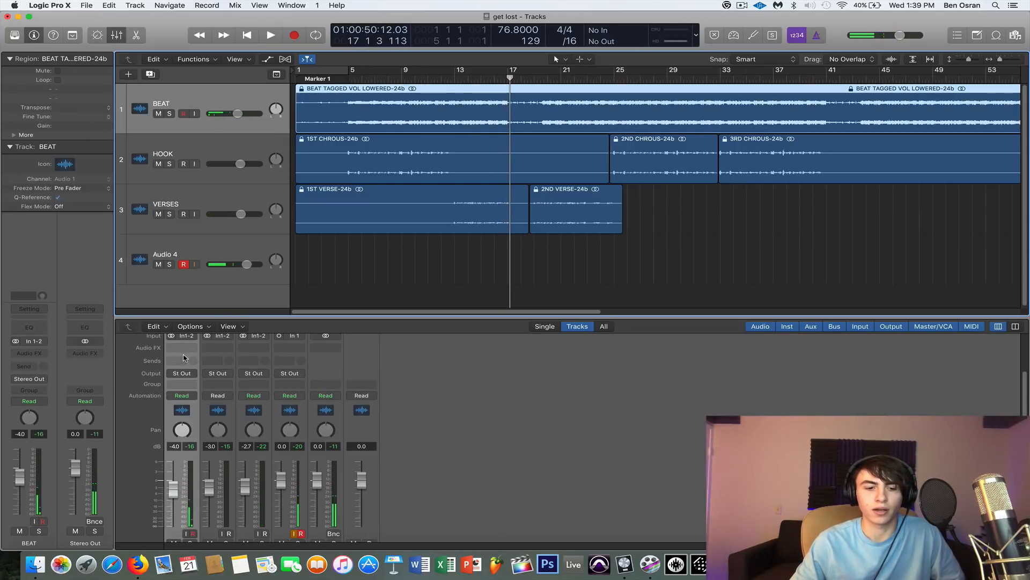
pyautogui.scroll(2, 183, 358)
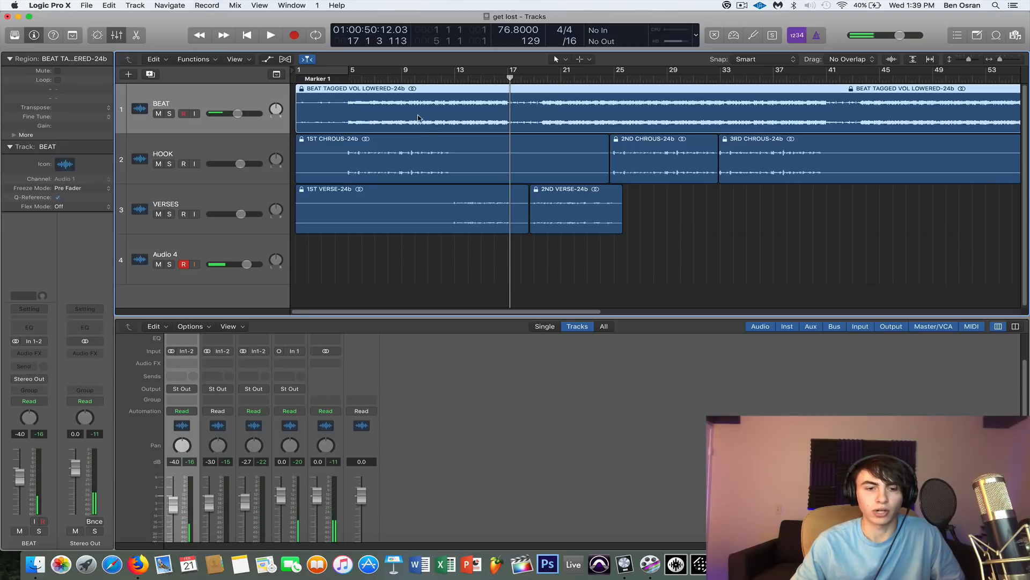
pyautogui.click(181, 365)
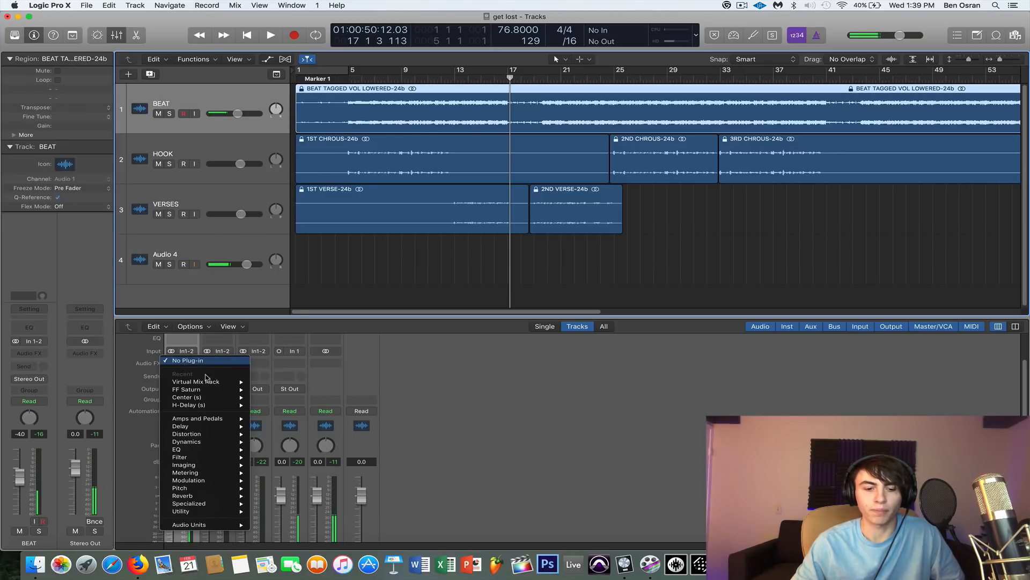
pyautogui.moveTo(224, 496)
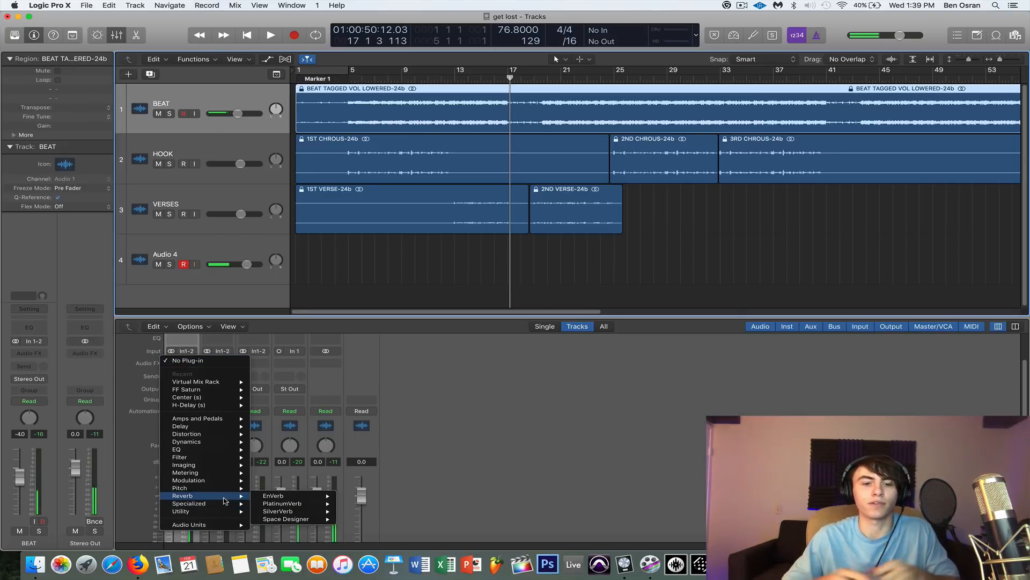
pyautogui.moveTo(203, 525)
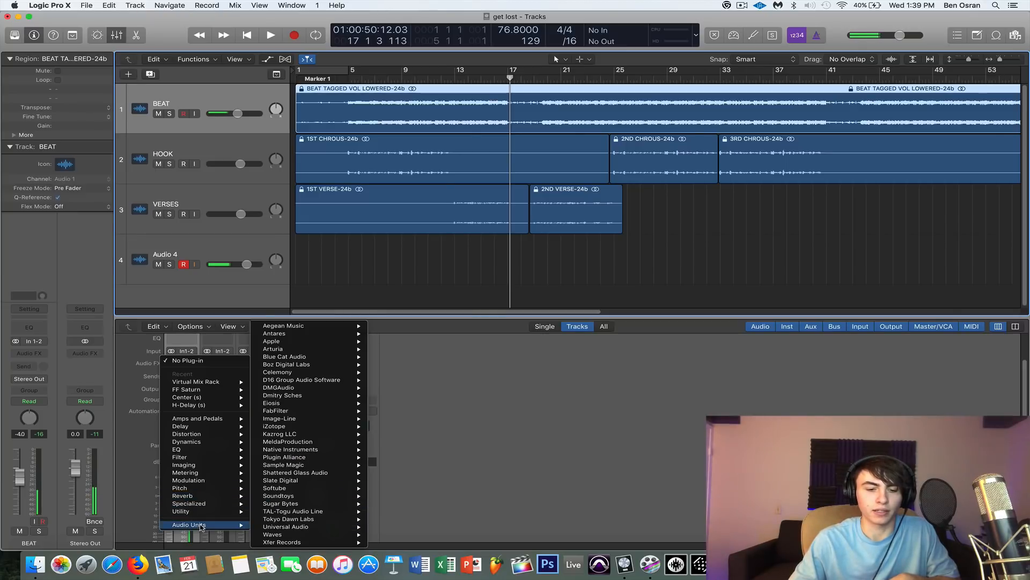
pyautogui.moveTo(301, 534)
pyautogui.moveTo(418, 256)
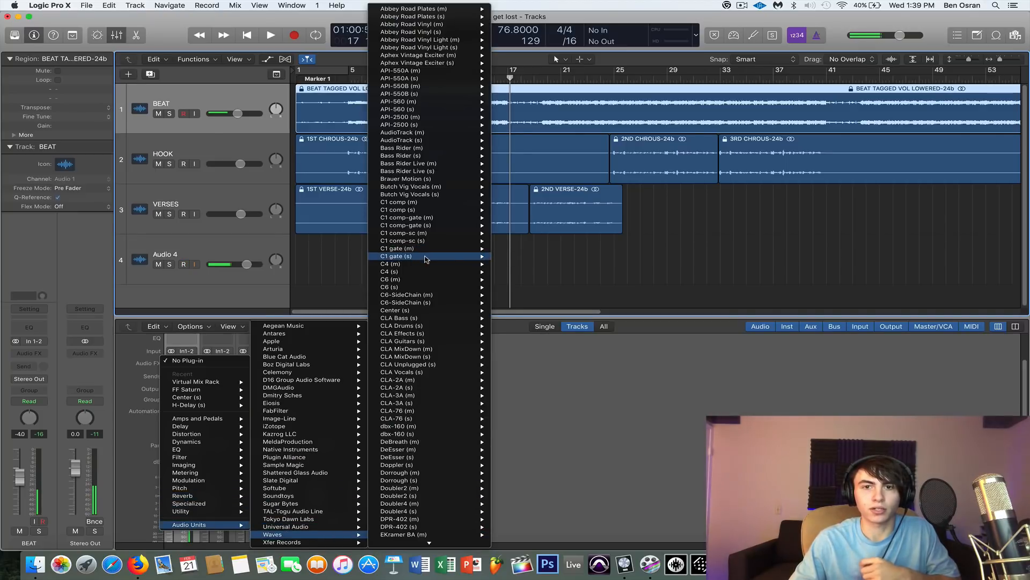
pyautogui.moveTo(430, 317)
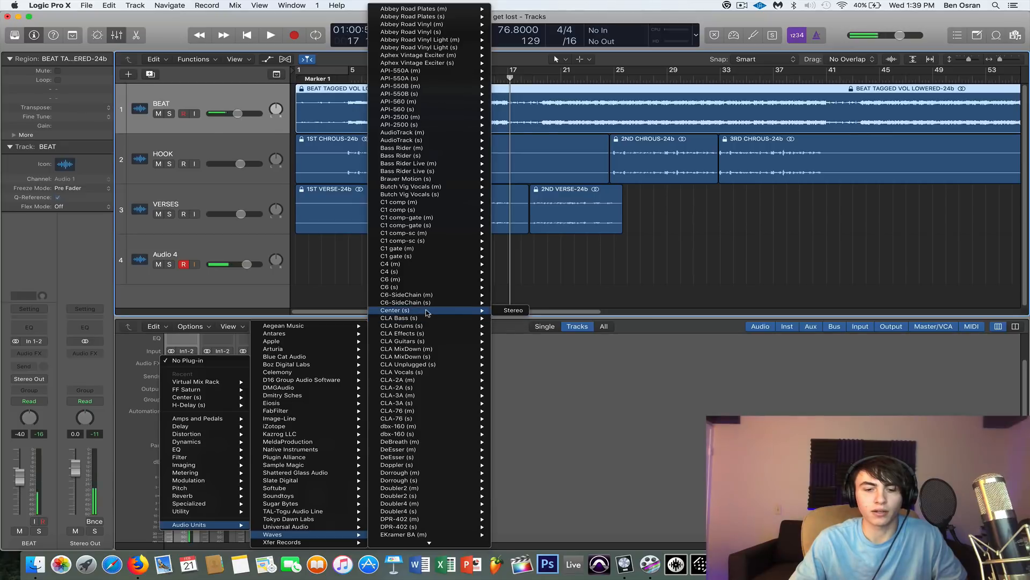
pyautogui.click(497, 311)
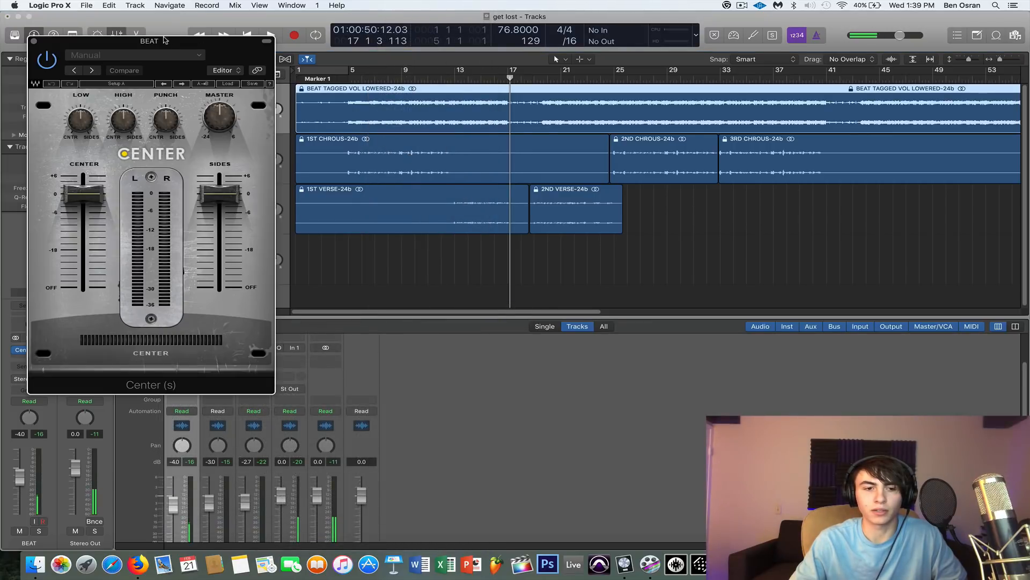
pyautogui.moveTo(179, 43); pyautogui.dragTo(279, 41)
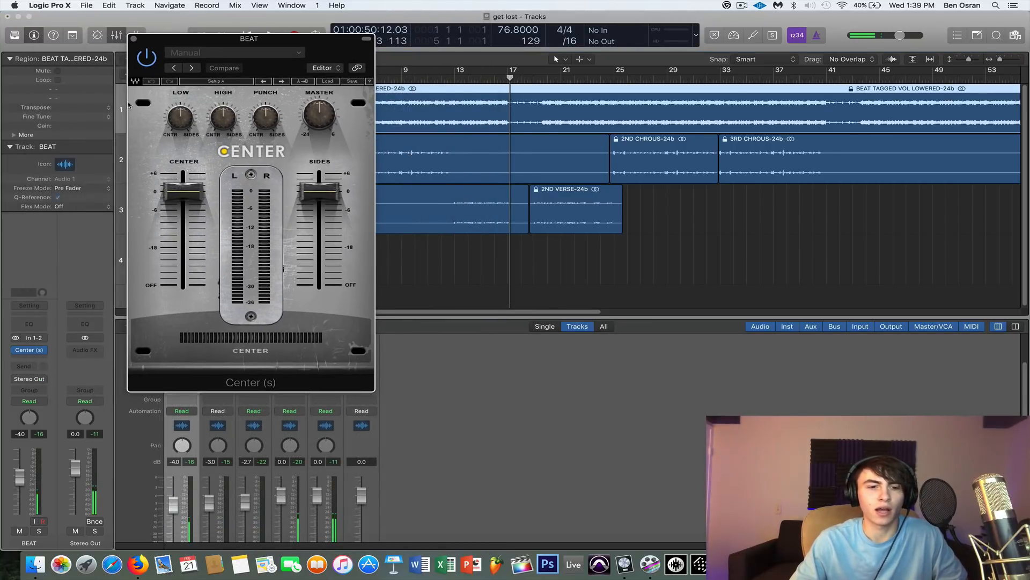
# In Center, shift Low and Punch toward the center and High toward the sides for the BEAT track.
pyautogui.moveTo(187, 121)
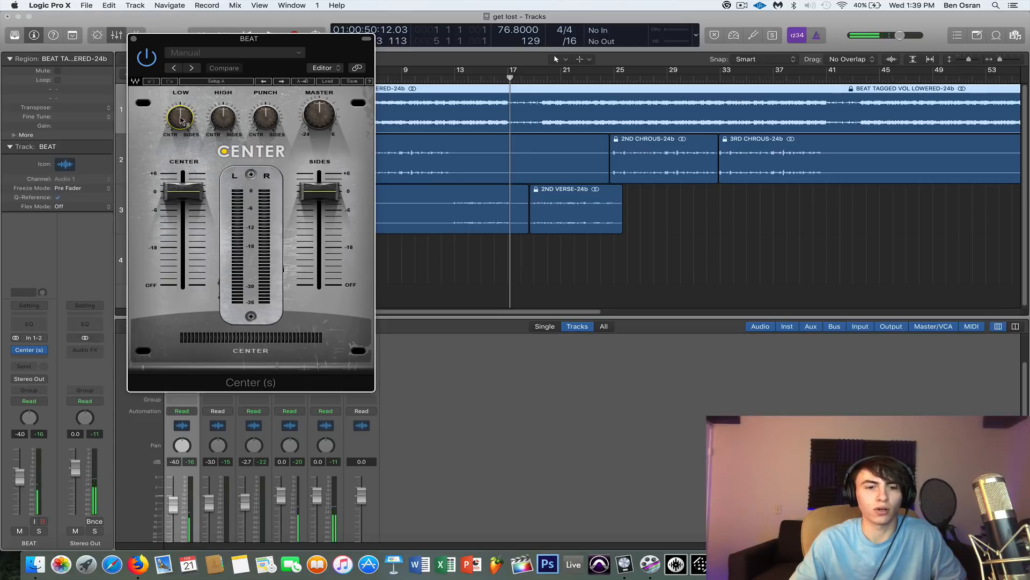
pyautogui.moveTo(185, 190)
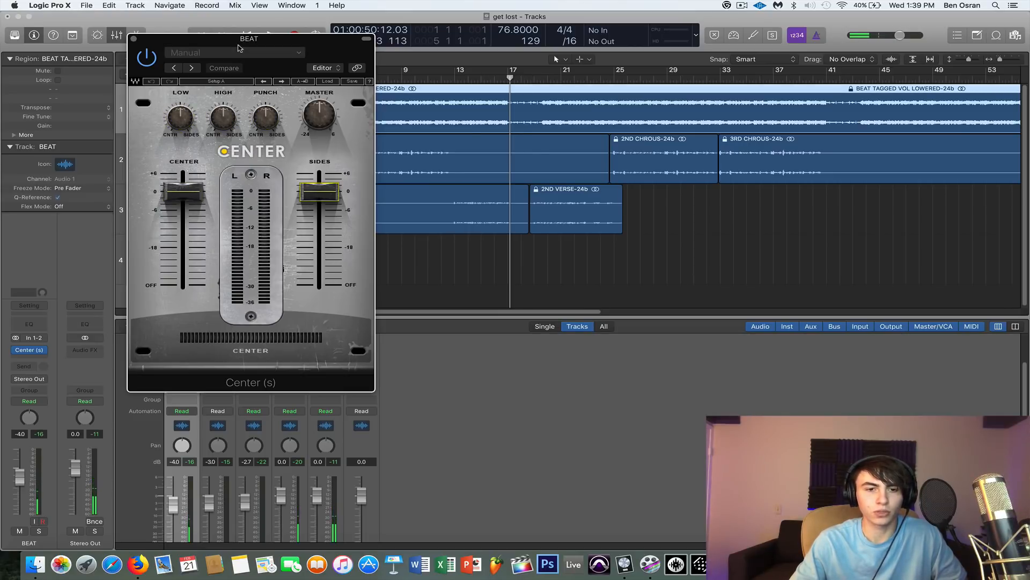
pyautogui.moveTo(239, 48); pyautogui.dragTo(259, 43)
pyautogui.moveTo(200, 111); pyautogui.dragTo(201, 119)
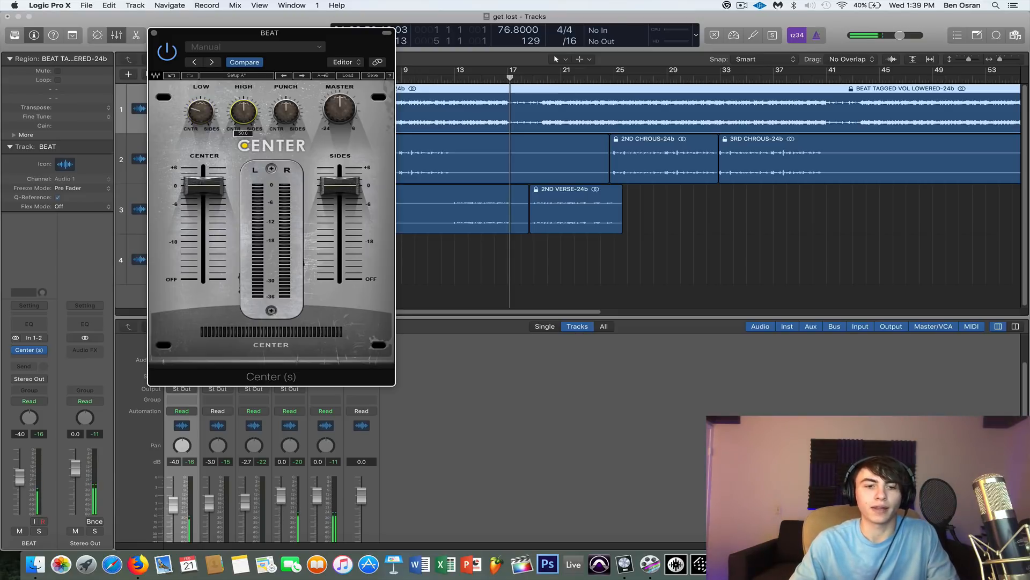
pyautogui.moveTo(243, 114); pyautogui.dragTo(243, 113)
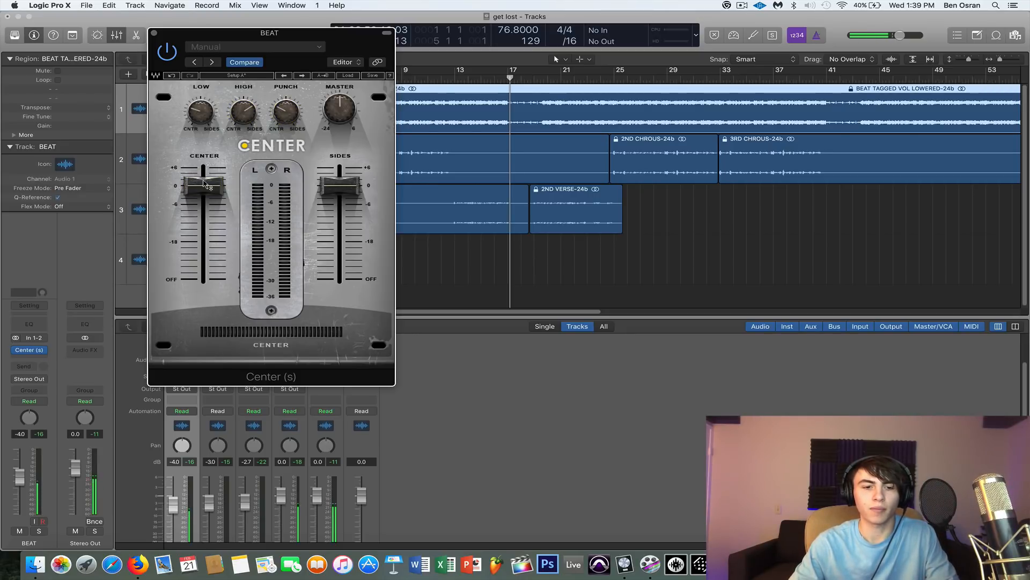
# Lower Center's center level slightly below 0, raise its sides level slightly above 0, and close the plug-in.
pyautogui.moveTo(204, 187); pyautogui.dragTo(203, 190)
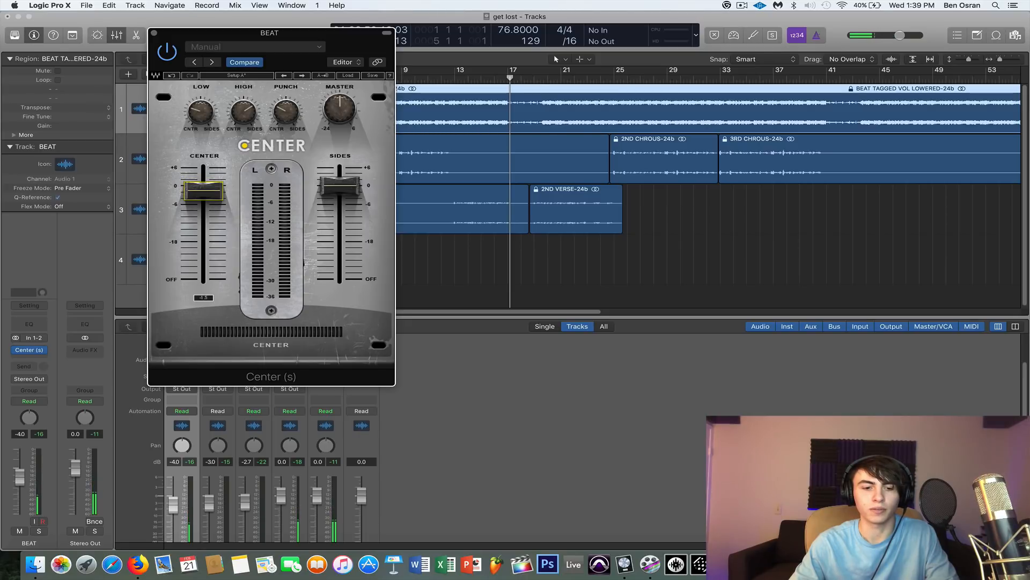
pyautogui.moveTo(339, 185); pyautogui.dragTo(339, 182)
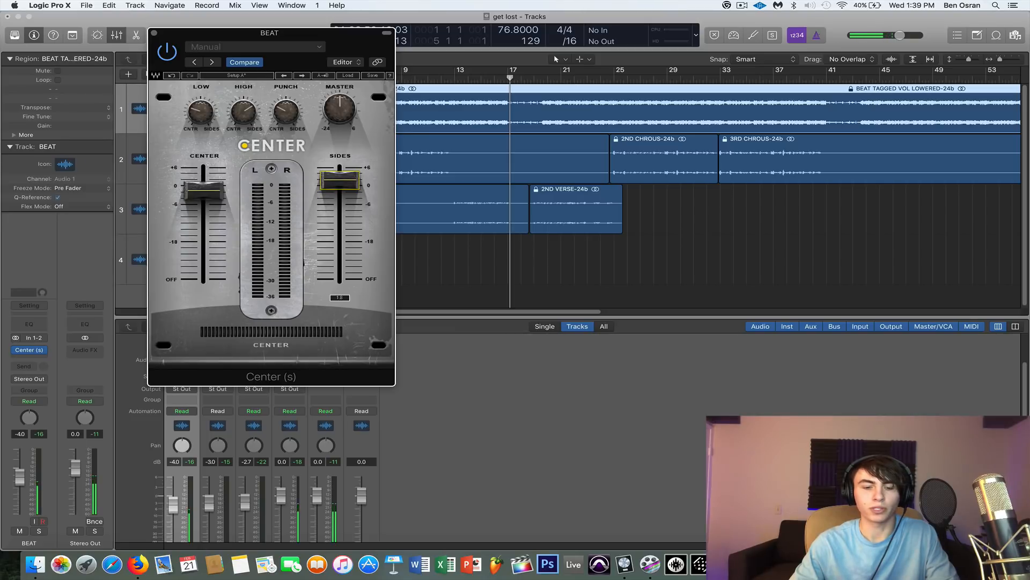
pyautogui.click(154, 34)
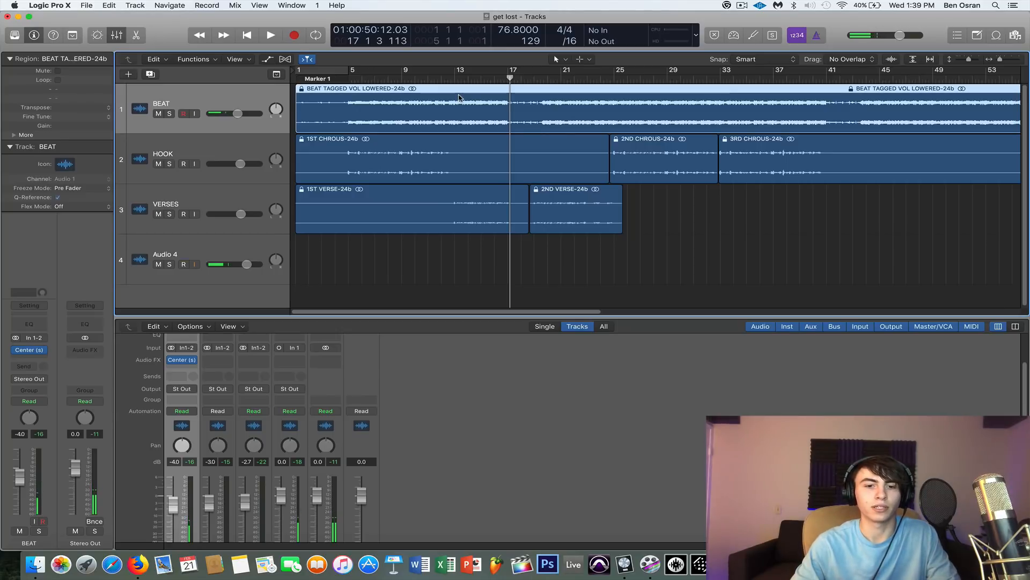
# Play the song from bar 5 to about bar 7 while checking the mixer's Stereo Out level meter.
pyautogui.click(348, 77)
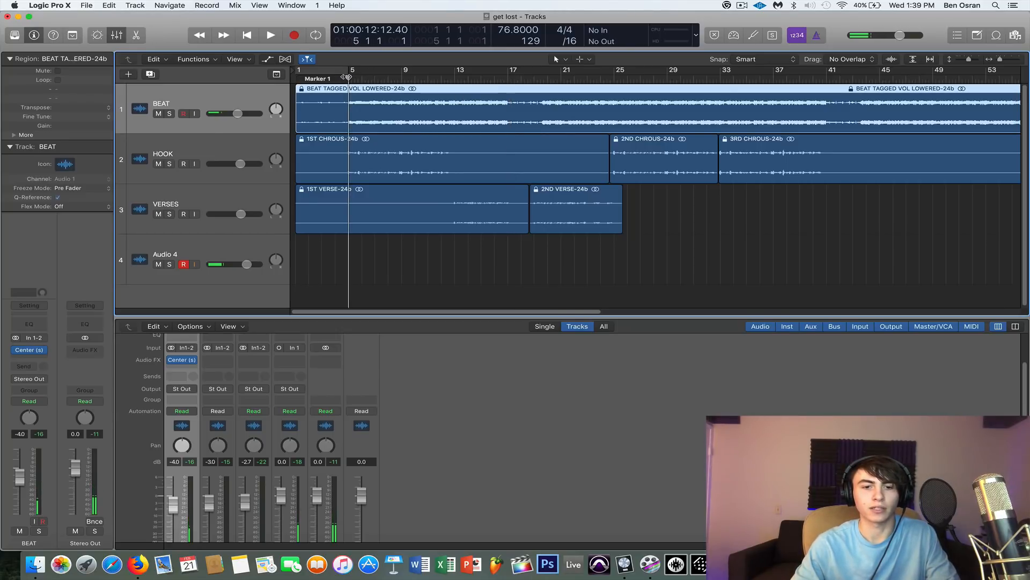
pyautogui.scroll(-2, 414, 423)
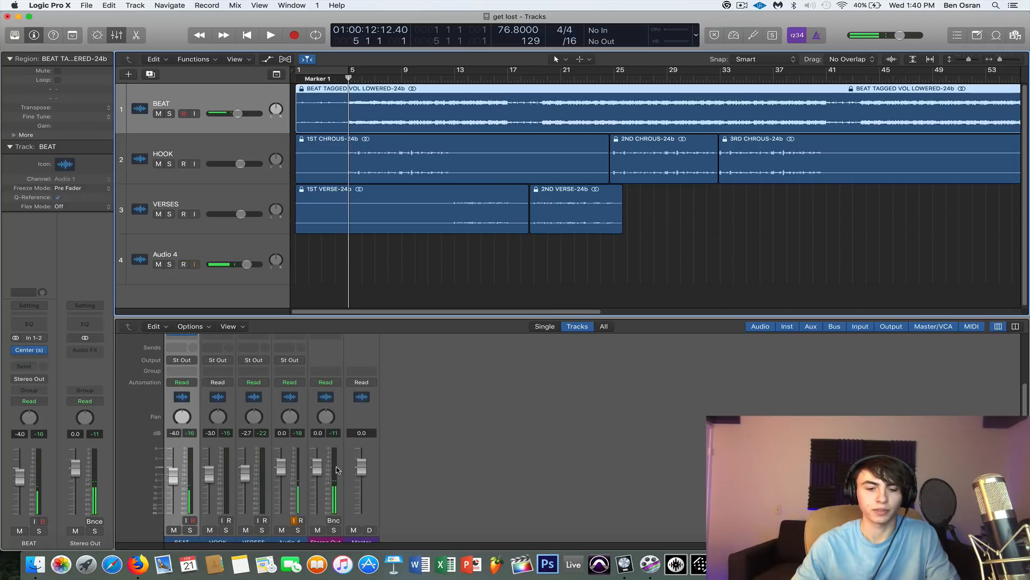
pyautogui.press('space')
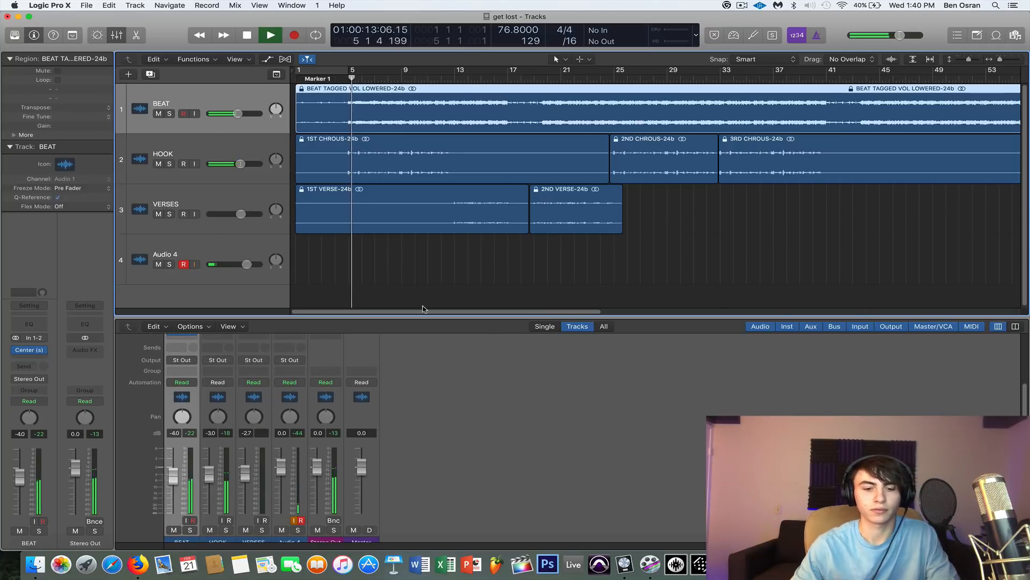
pyautogui.scroll(4, 391, 426)
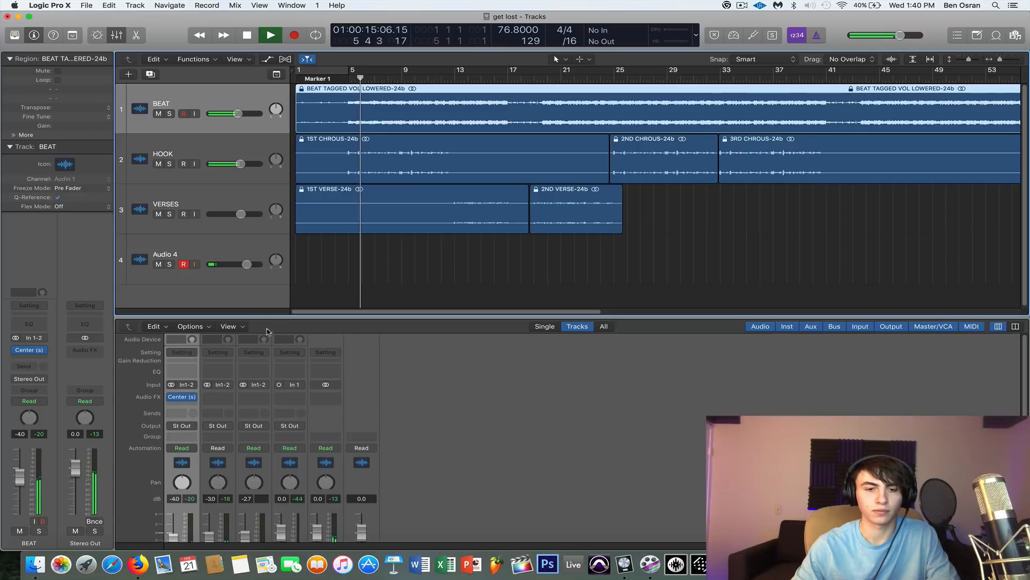
pyautogui.scroll(-5, 338, 430)
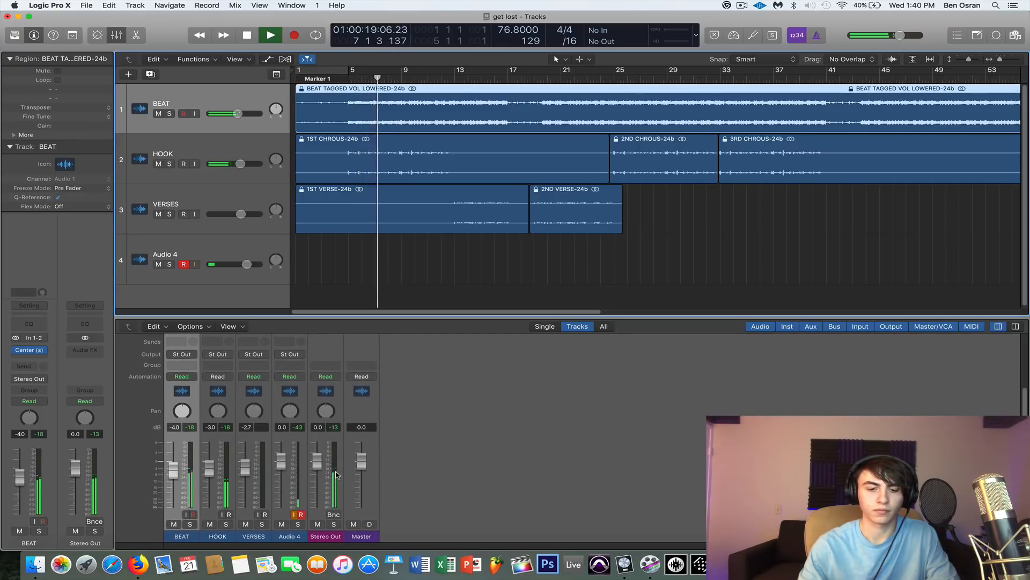
pyautogui.press('space')
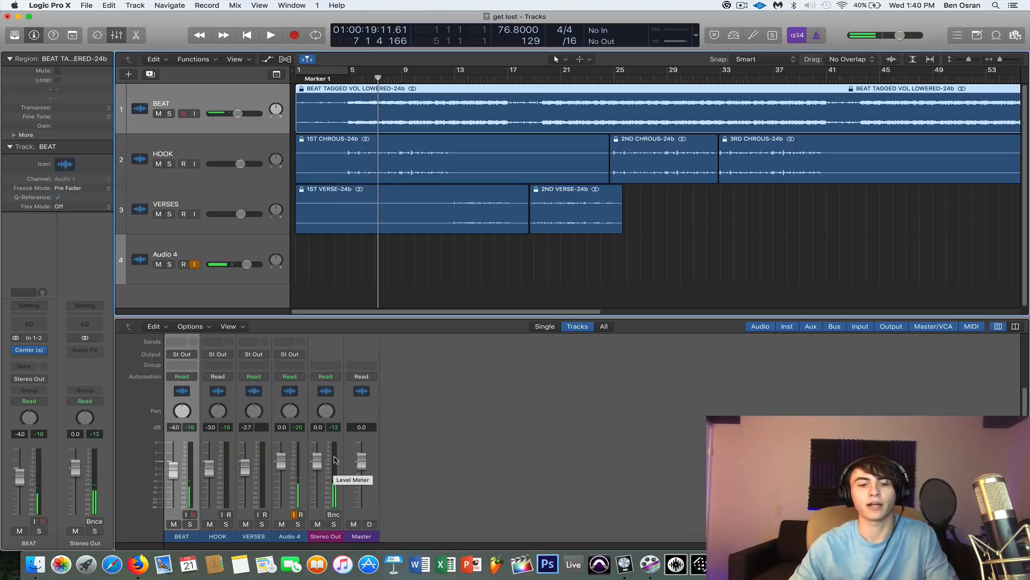
# Insert Slate Digital's Virtual Mix Rack in stereo on the Stereo Out channel.
pyautogui.scroll(3, 337, 462)
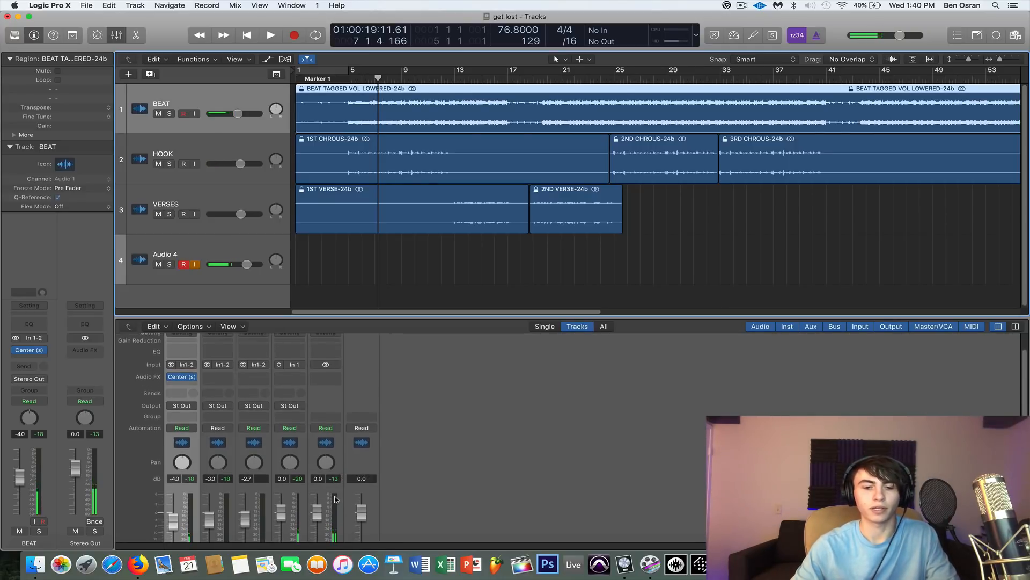
pyautogui.scroll(1, 331, 419)
pyautogui.click(326, 392)
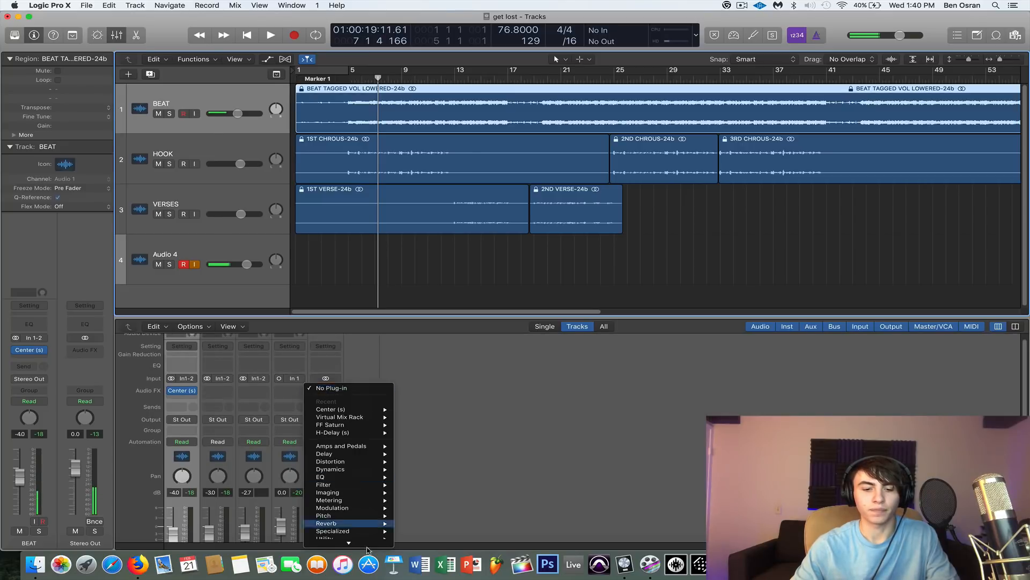
pyautogui.moveTo(344, 542)
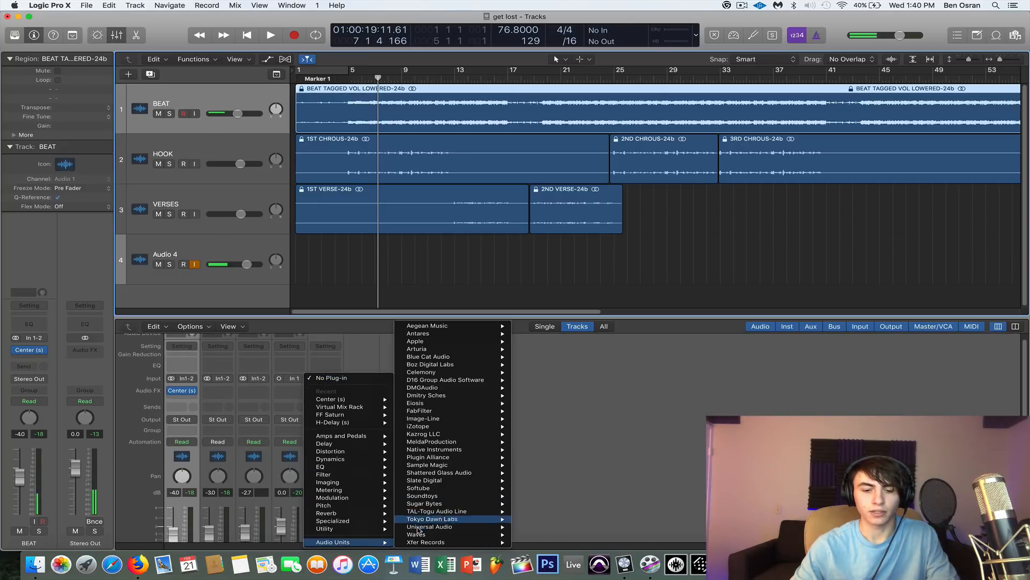
pyautogui.moveTo(456, 534)
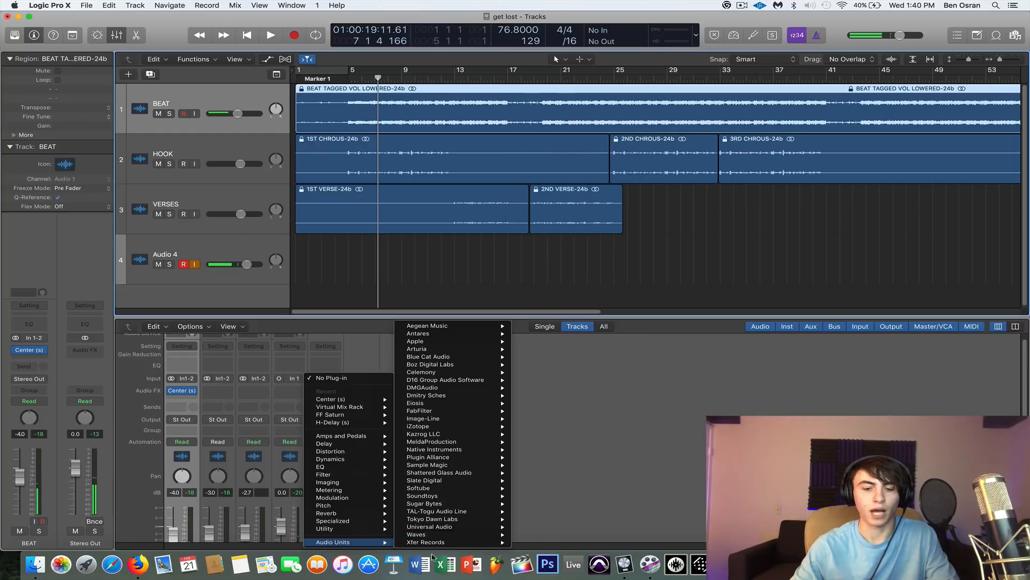
pyautogui.moveTo(456, 480)
pyautogui.moveTo(596, 528)
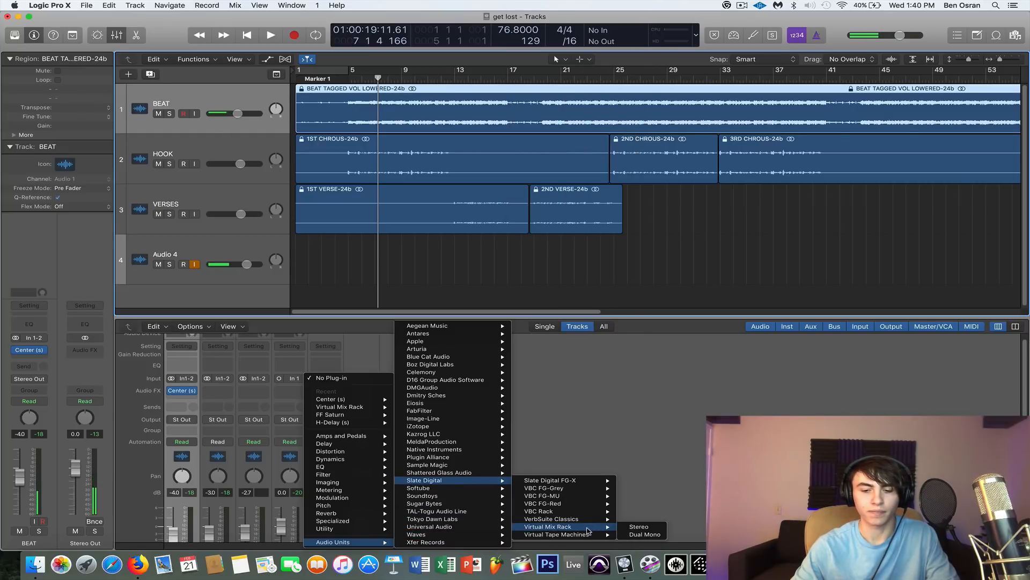
pyautogui.click(639, 527)
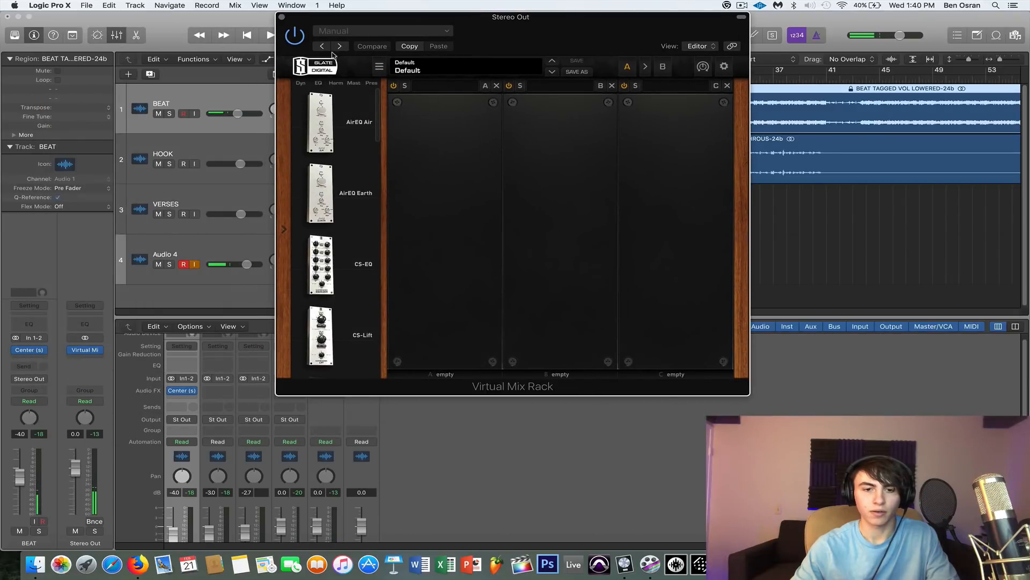
# Load the VCC MixBuss module from the harmonics category into the first slot of the Stereo Out rack.
pyautogui.click(336, 82)
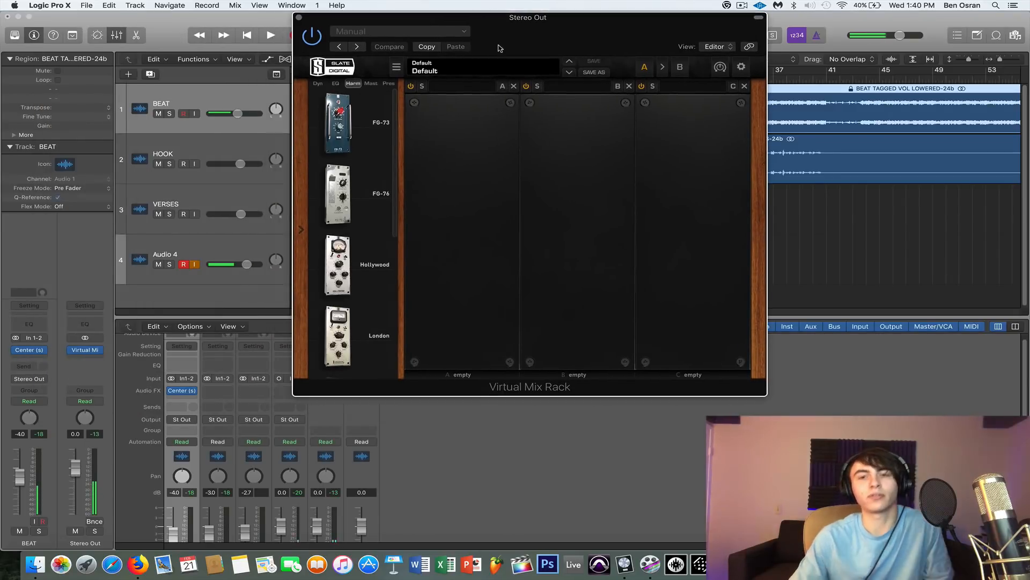
pyautogui.scroll(-5, 387, 299)
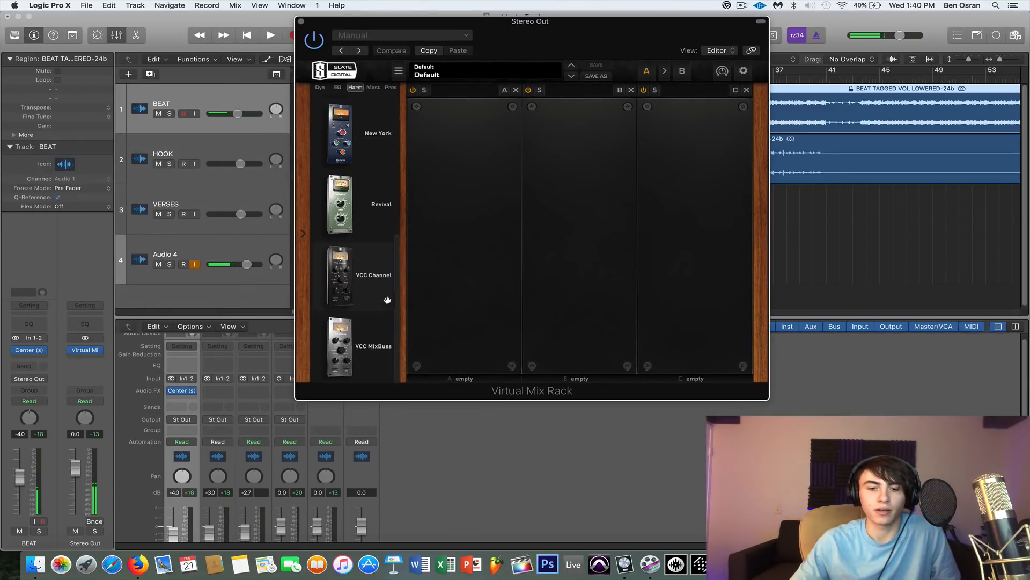
pyautogui.moveTo(355, 362); pyautogui.dragTo(468, 263)
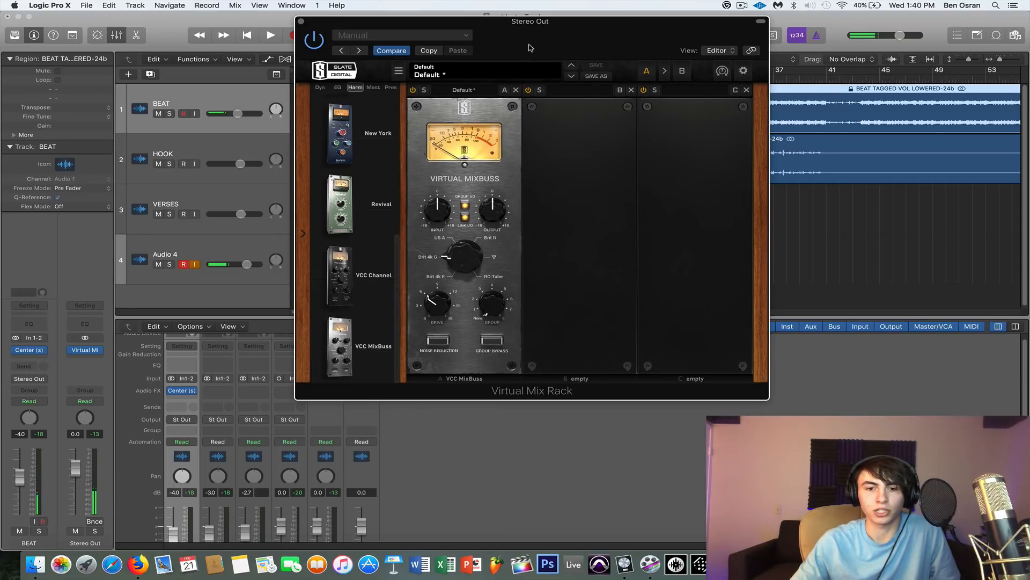
# Play the song while raising the Virtual MixBuss's input gain, with linked output compensation, and turning up its drive.
pyautogui.moveTo(530, 48); pyautogui.dragTo(670, 73)
pyautogui.press('space')
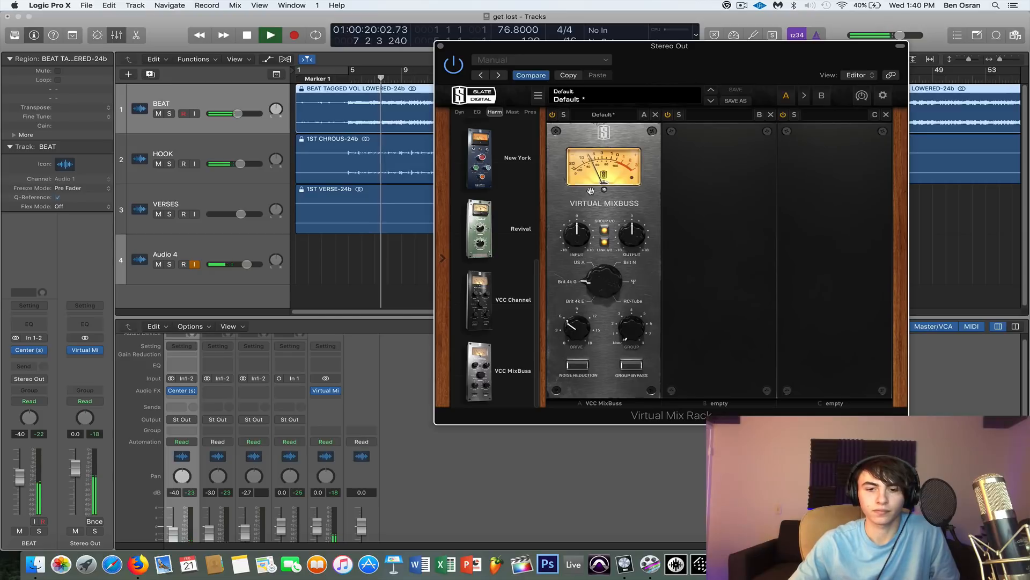
pyautogui.moveTo(577, 233); pyautogui.dragTo(579, 160)
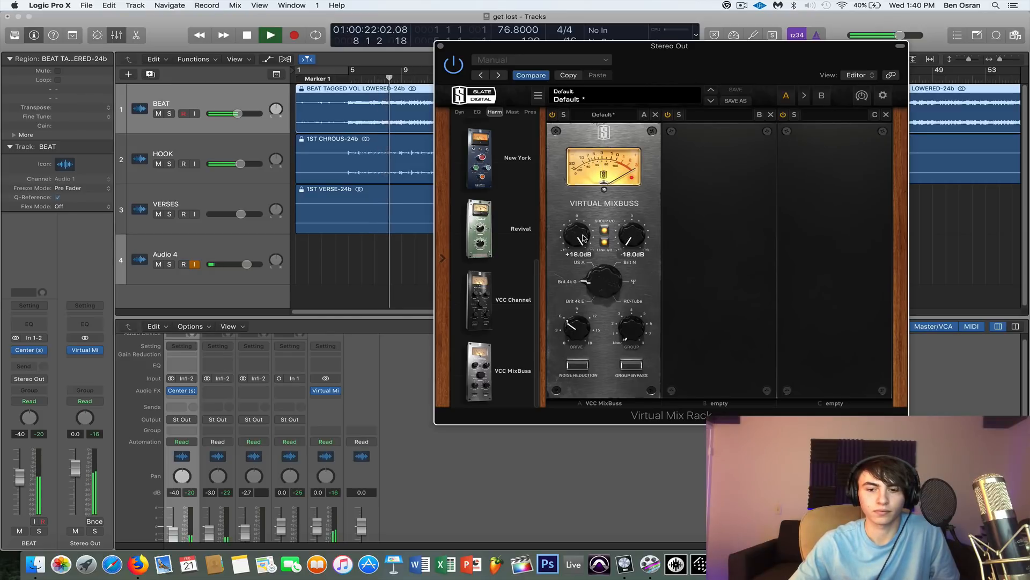
pyautogui.moveTo(579, 328); pyautogui.dragTo(579, 210)
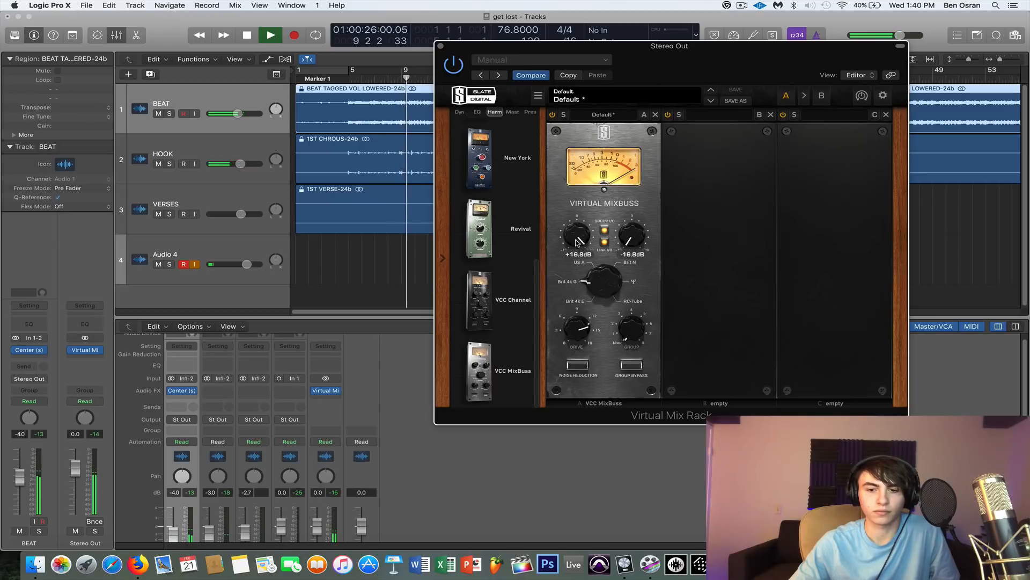
# Load the Revival module into the second slot after the MixBuss and set Shimmer to 1.57 and Thickness to 2.78.
pyautogui.moveTo(575, 253); pyautogui.dragTo(719, 220)
pyautogui.press('space')
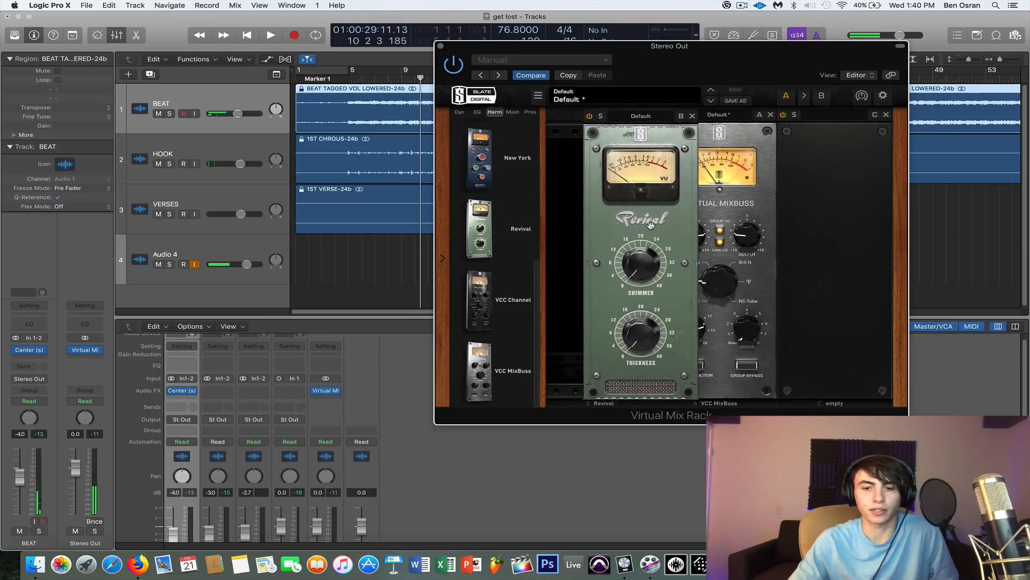
pyautogui.moveTo(692, 74); pyautogui.dragTo(602, 73)
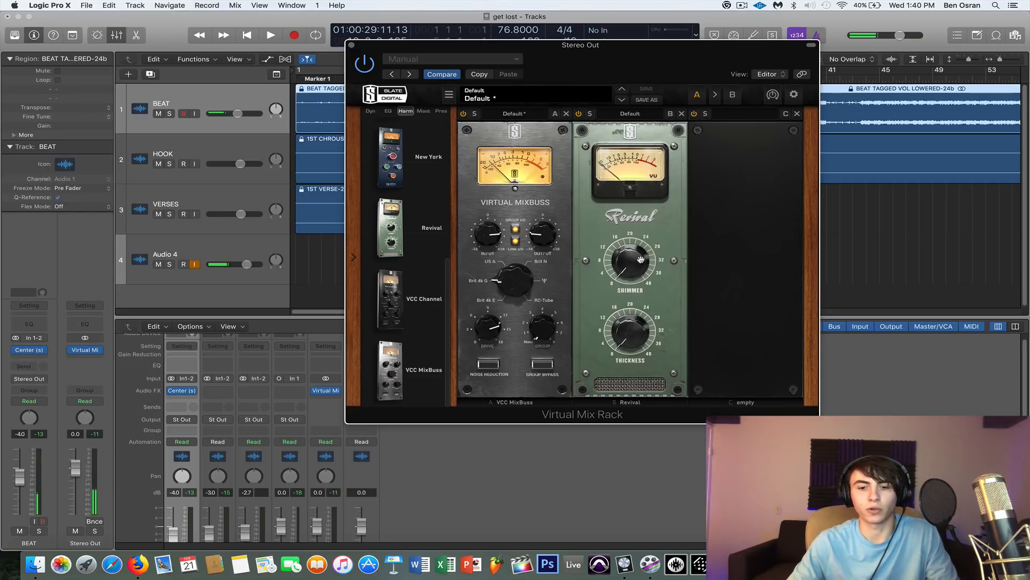
pyautogui.moveTo(625, 255); pyautogui.dragTo(626, 254)
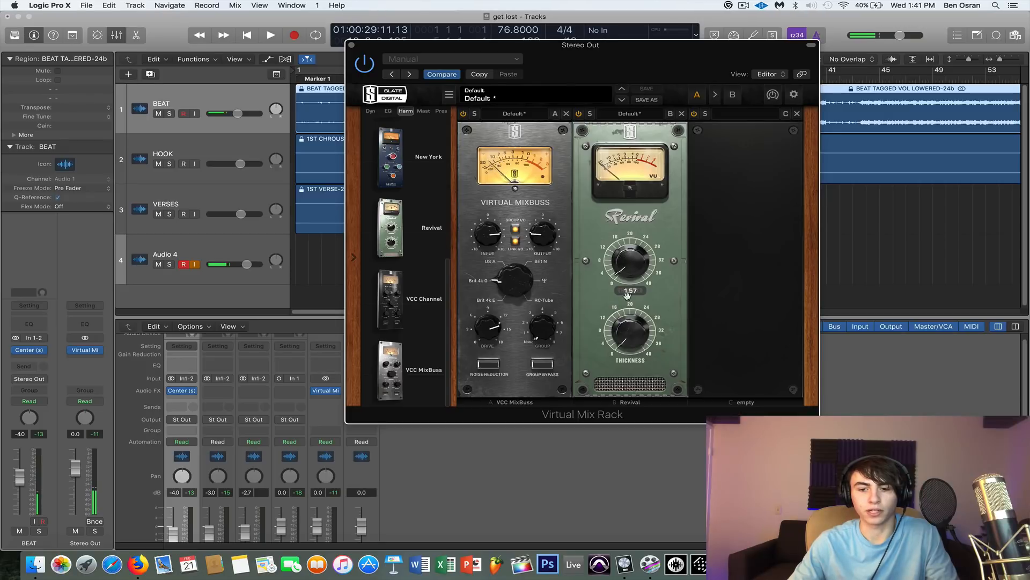
pyautogui.moveTo(633, 325); pyautogui.dragTo(635, 318)
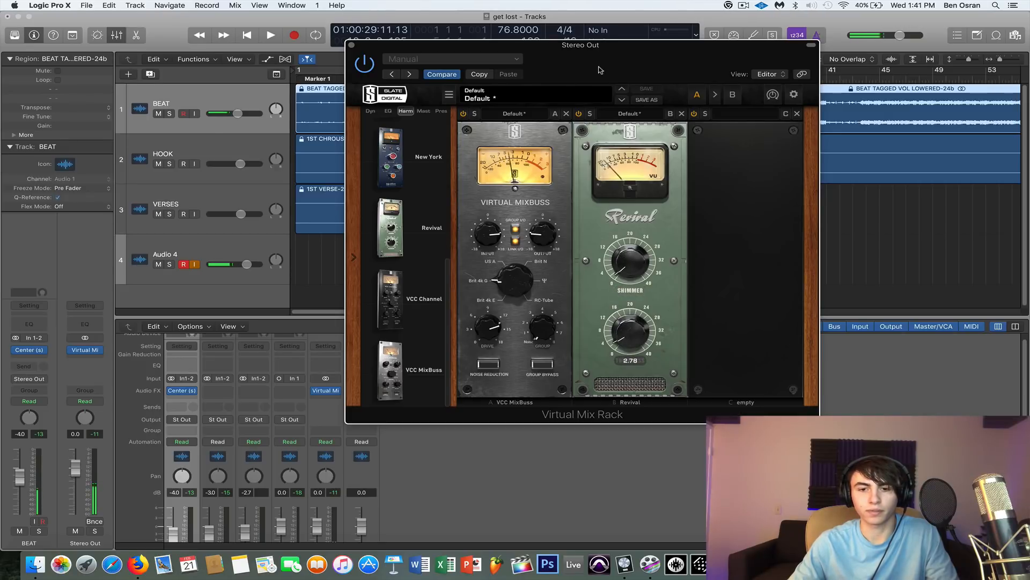
# During playback, set Revival's Shimmer to 7.49 and Thickness to 8.36, and close the rack window.
pyautogui.moveTo(600, 70); pyautogui.dragTo(580, 92)
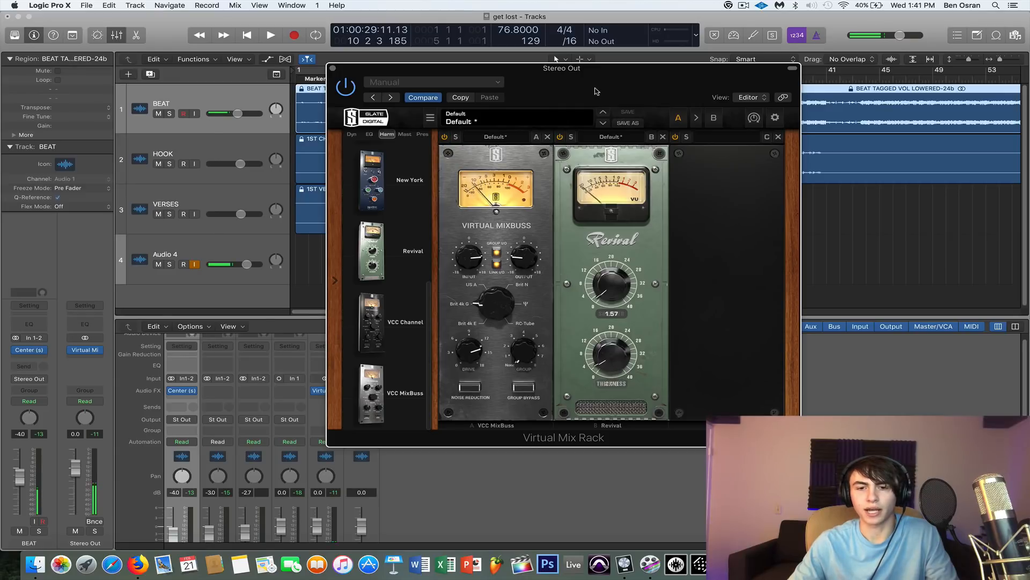
pyautogui.moveTo(586, 93); pyautogui.dragTo(609, 79)
pyautogui.press('space')
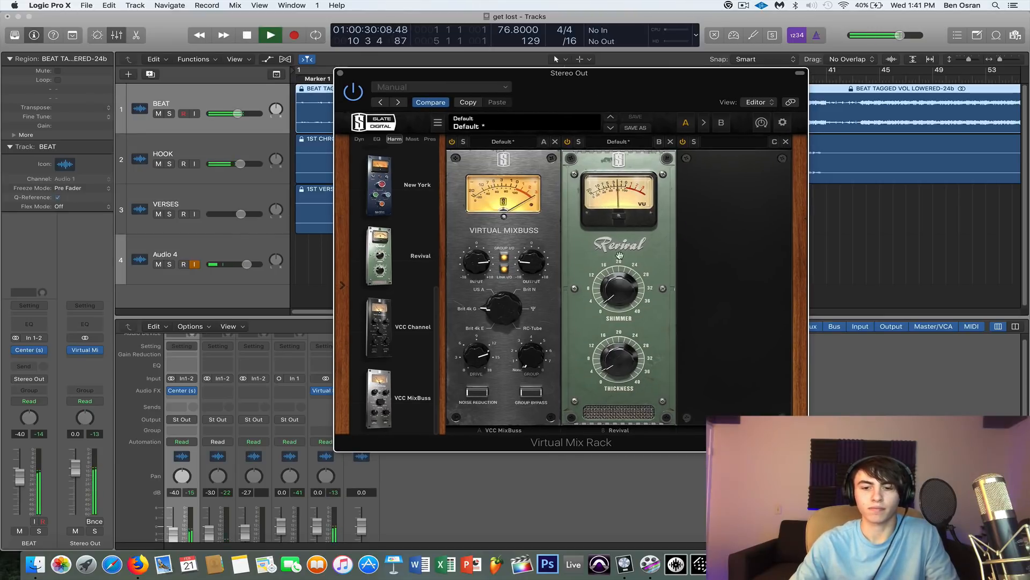
pyautogui.moveTo(619, 255); pyautogui.dragTo(617, 247)
pyautogui.moveTo(645, 193); pyautogui.dragTo(642, 262)
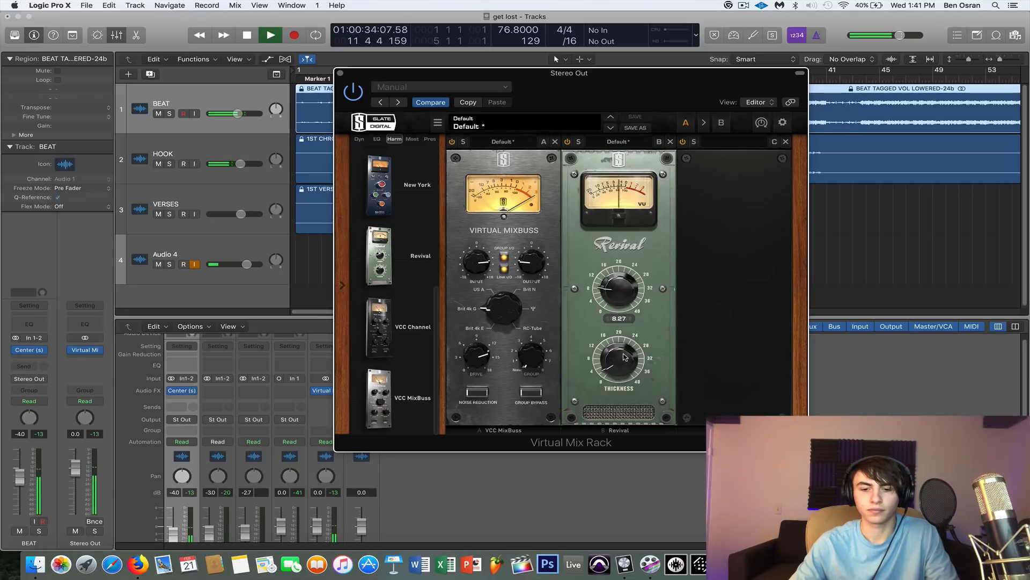
pyautogui.moveTo(625, 357); pyautogui.dragTo(628, 332)
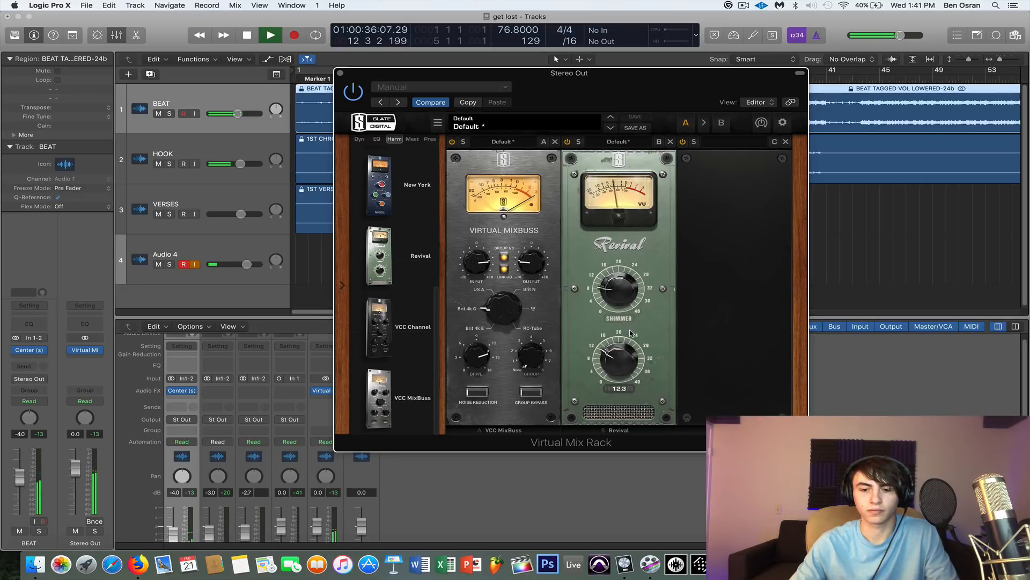
pyautogui.moveTo(630, 333); pyautogui.dragTo(630, 344)
pyautogui.moveTo(627, 290); pyautogui.dragTo(627, 292)
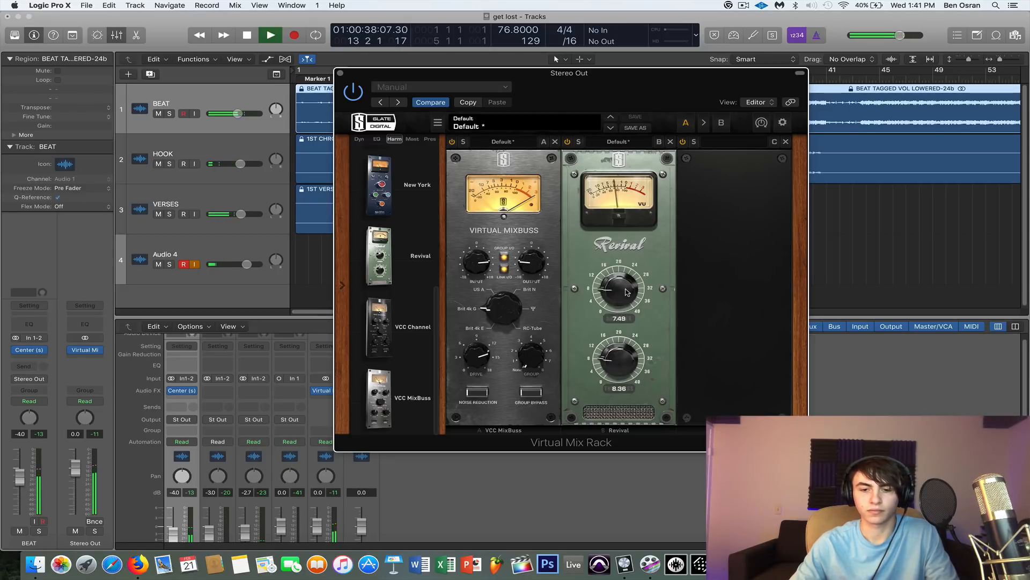
pyautogui.press('space')
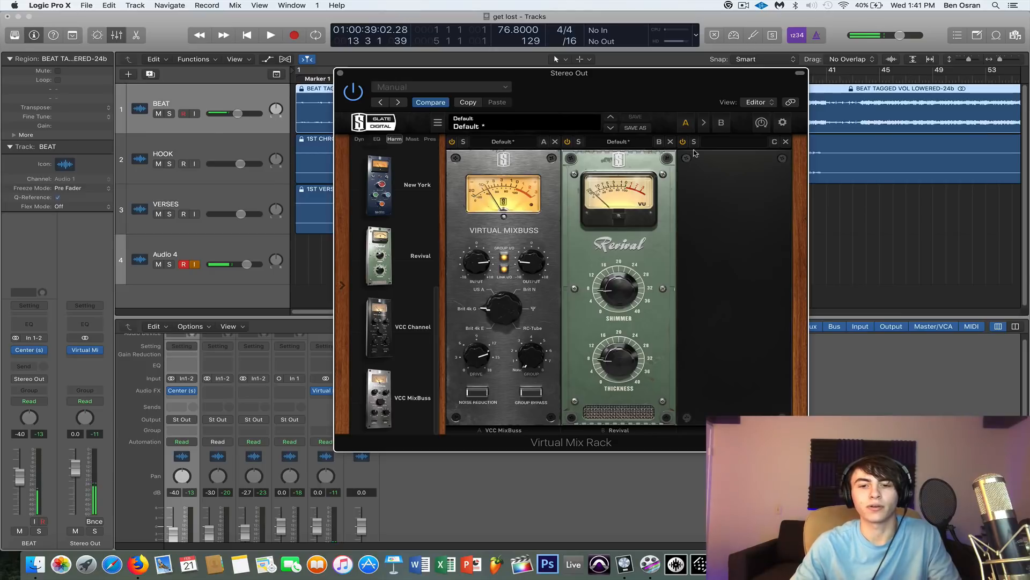
pyautogui.click(340, 73)
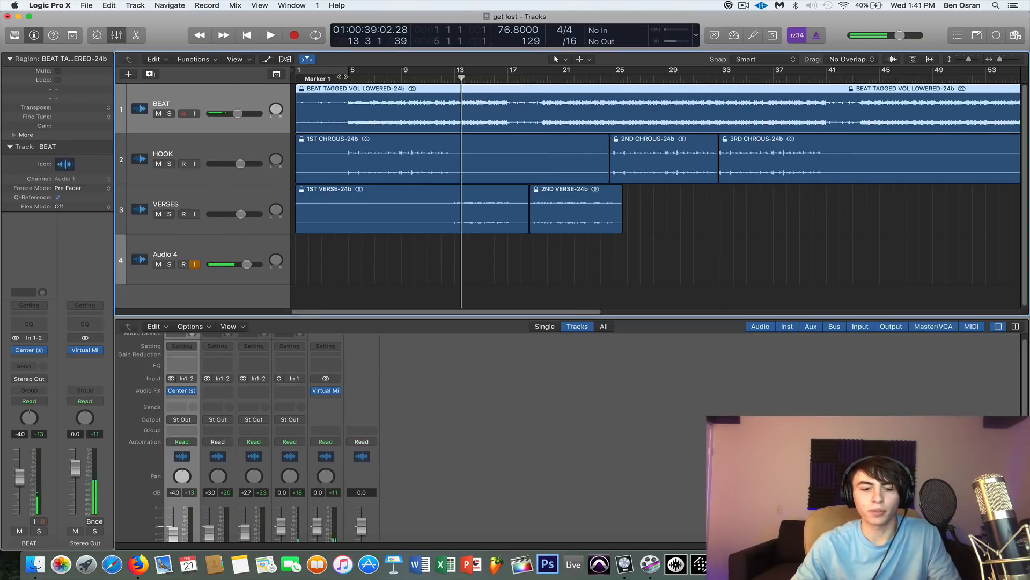
# Insert Slate Digital's Virtual Tape Machines below the Virtual Mix Rack on the Stereo Out channel.
pyautogui.click(328, 530)
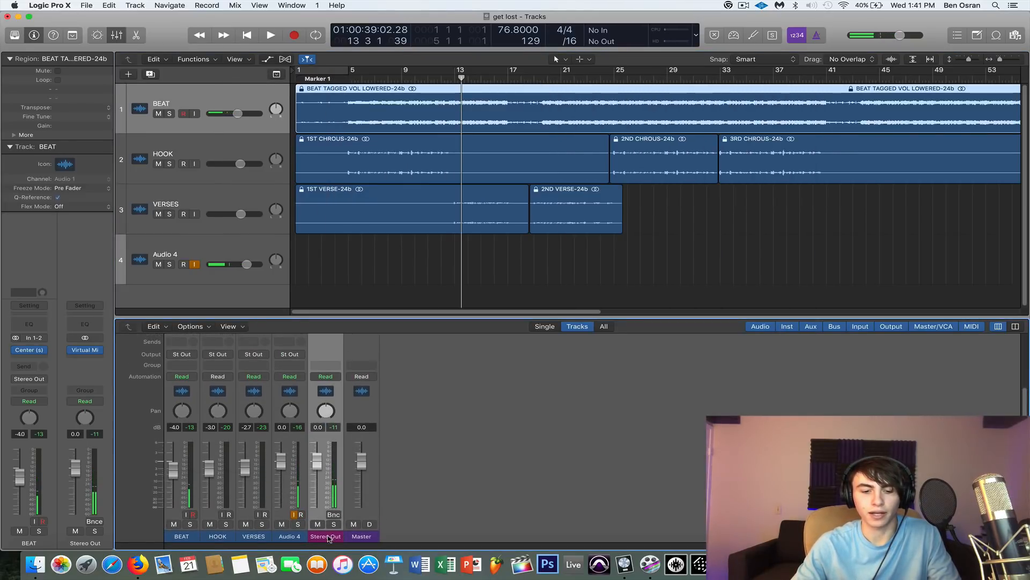
pyautogui.scroll(1, 329, 532)
pyautogui.click(325, 402)
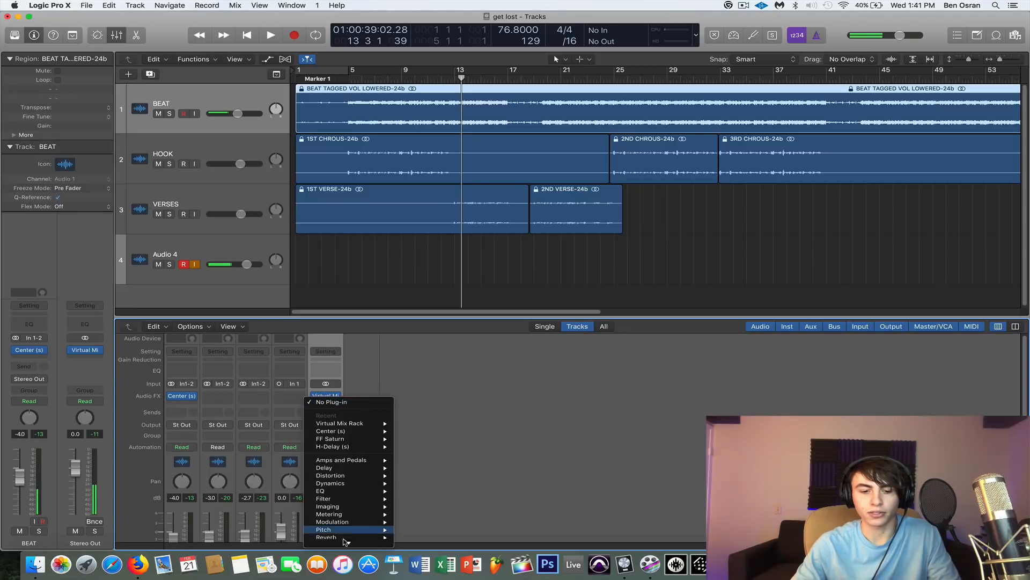
pyautogui.moveTo(349, 542)
pyautogui.moveTo(444, 492)
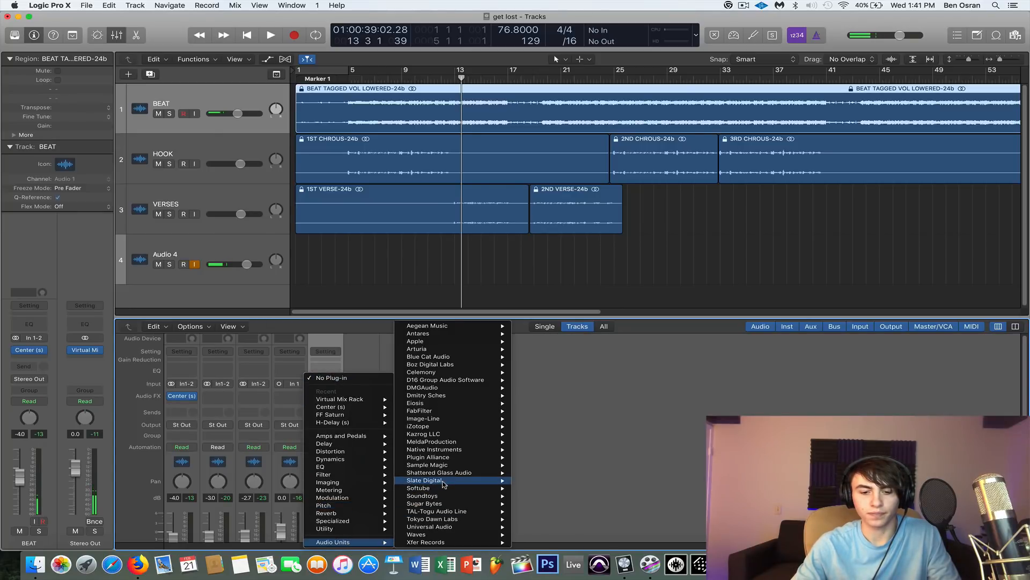
pyautogui.moveTo(591, 535)
pyautogui.click(647, 536)
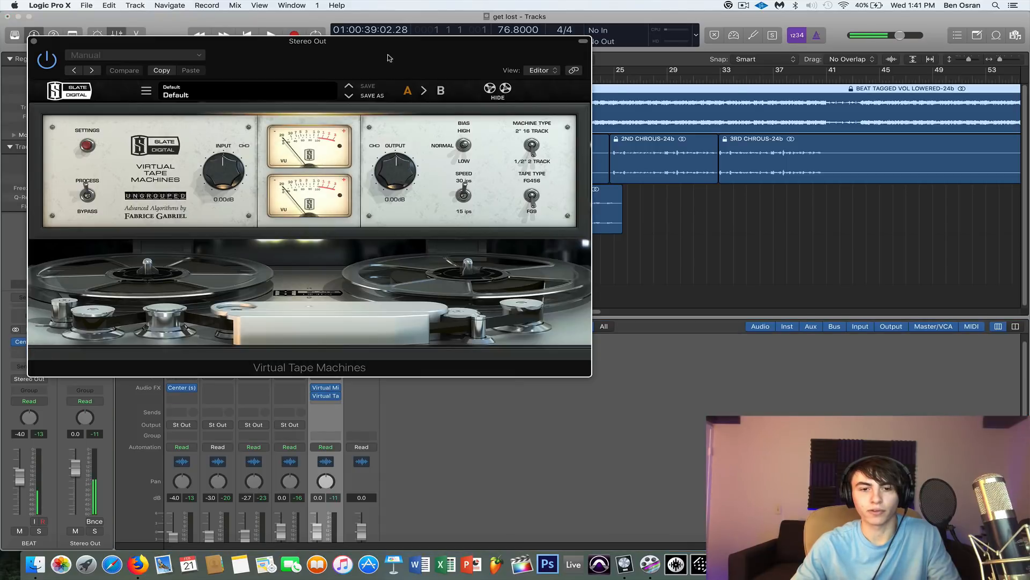
# During playback, set the tape machine's input to about +6.9 dB with matching output compensation, and close the plug-in.
pyautogui.moveTo(390, 58); pyautogui.dragTo(667, 81)
pyautogui.moveTo(580, 87); pyautogui.dragTo(575, 186)
pyautogui.moveTo(491, 290); pyautogui.dragTo(484, 242)
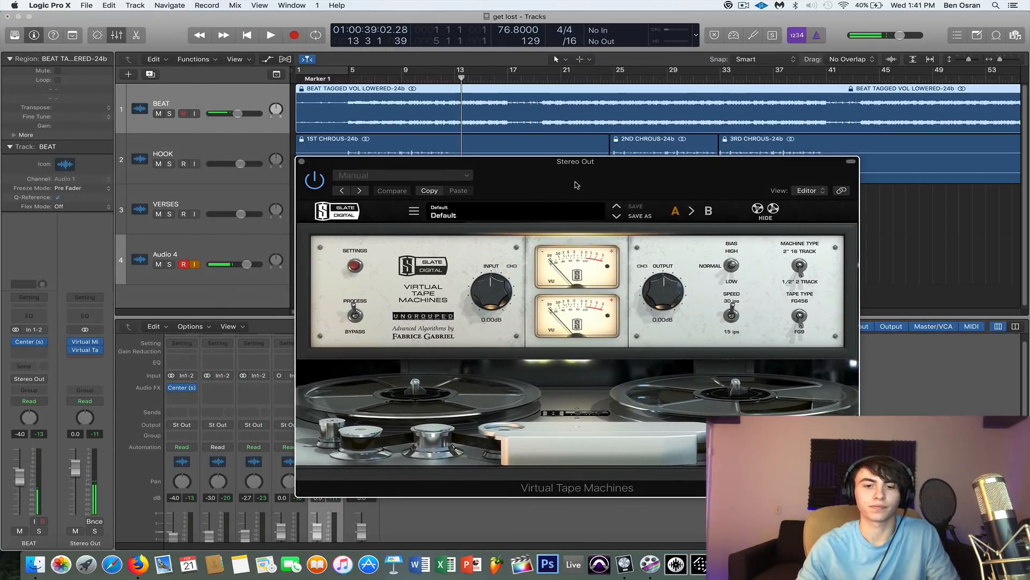
pyautogui.press('space')
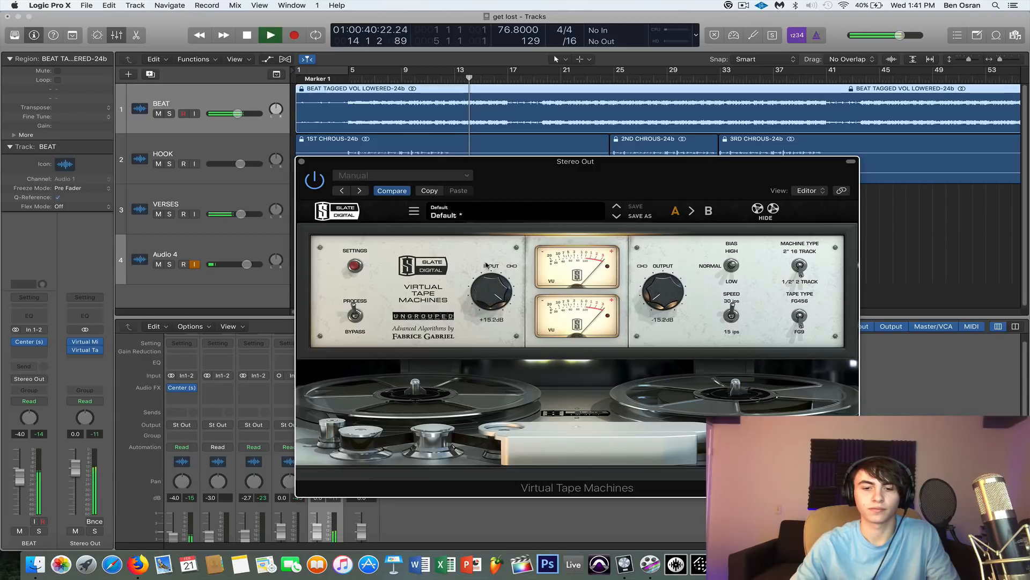
pyautogui.moveTo(491, 293); pyautogui.dragTo(489, 318)
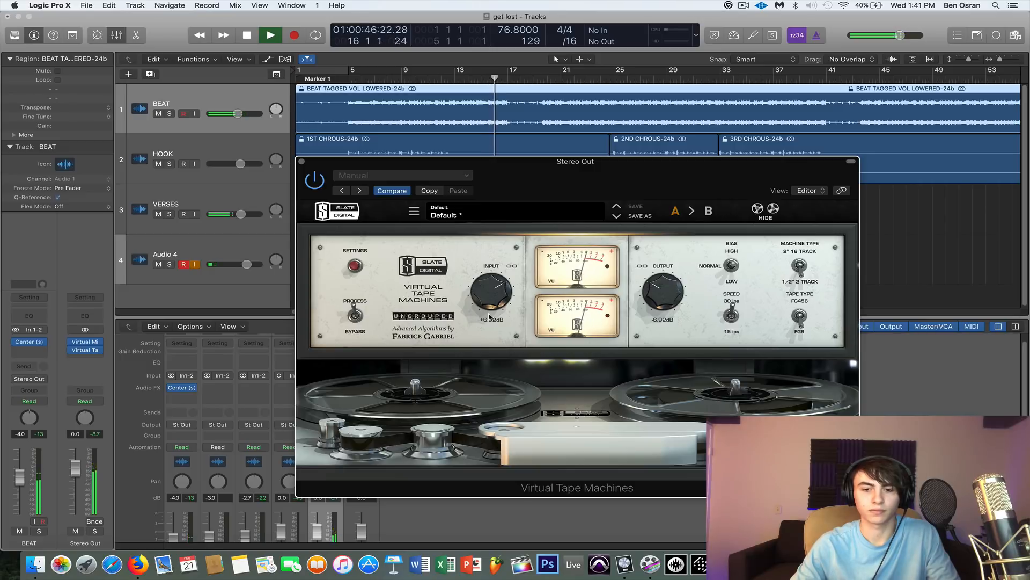
pyautogui.click(302, 162)
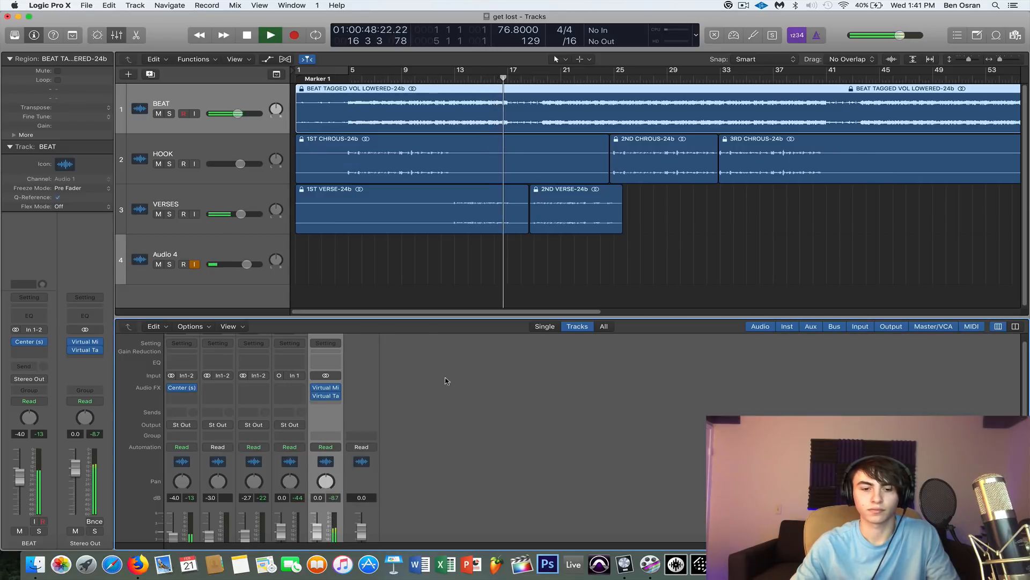
pyautogui.press('space')
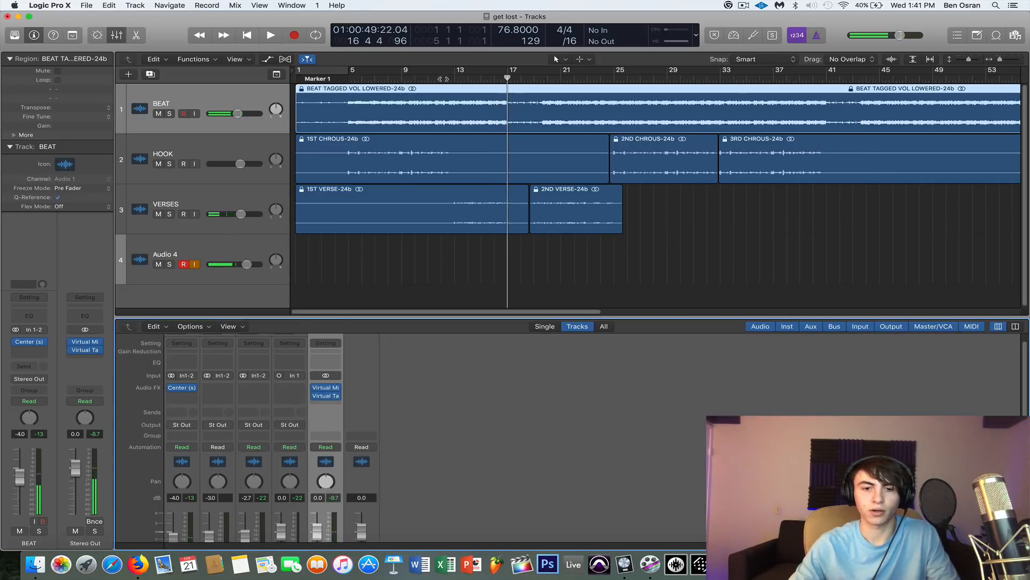
# Play the song from bar 11 to about bar 13 to hear the processed stereo output.
pyautogui.moveTo(440, 78); pyautogui.dragTo(431, 77)
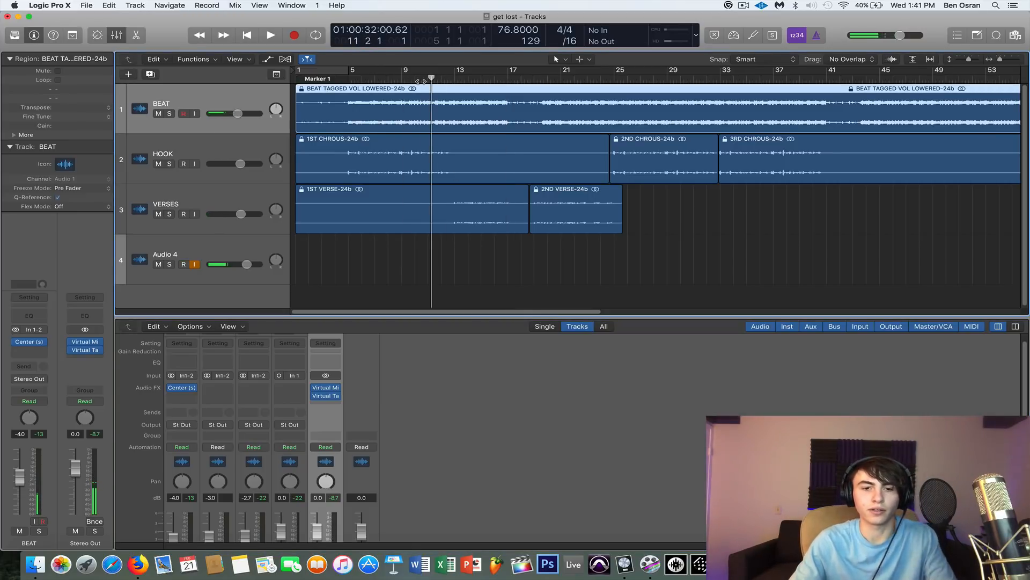
pyautogui.press('space')
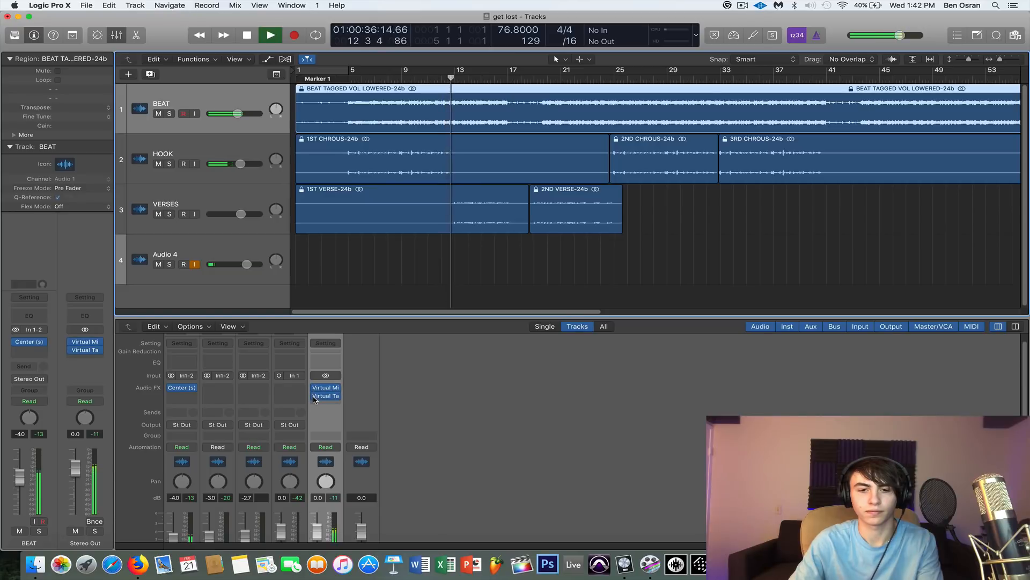
pyautogui.press('space')
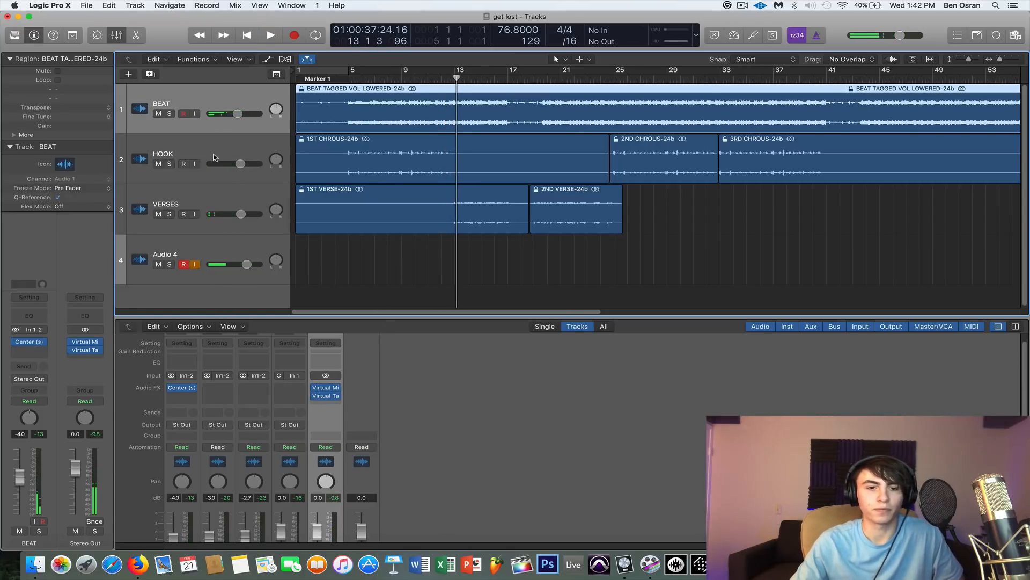
# Insert Slate Digital's Virtual Mix Rack in the empty Audio FX slot of the HOOK track.
pyautogui.click(238, 152)
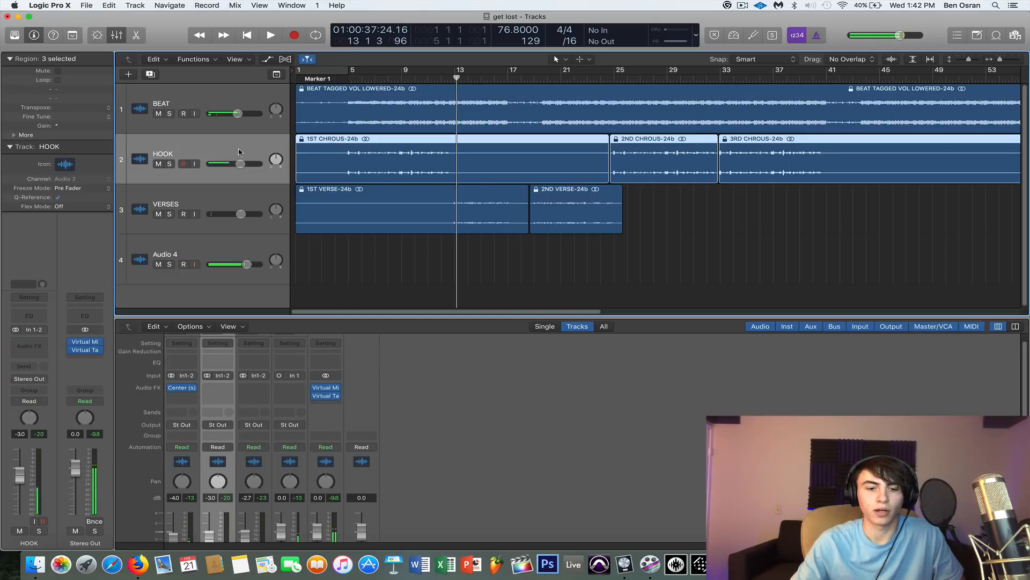
pyautogui.click(219, 388)
pyautogui.moveTo(258, 541)
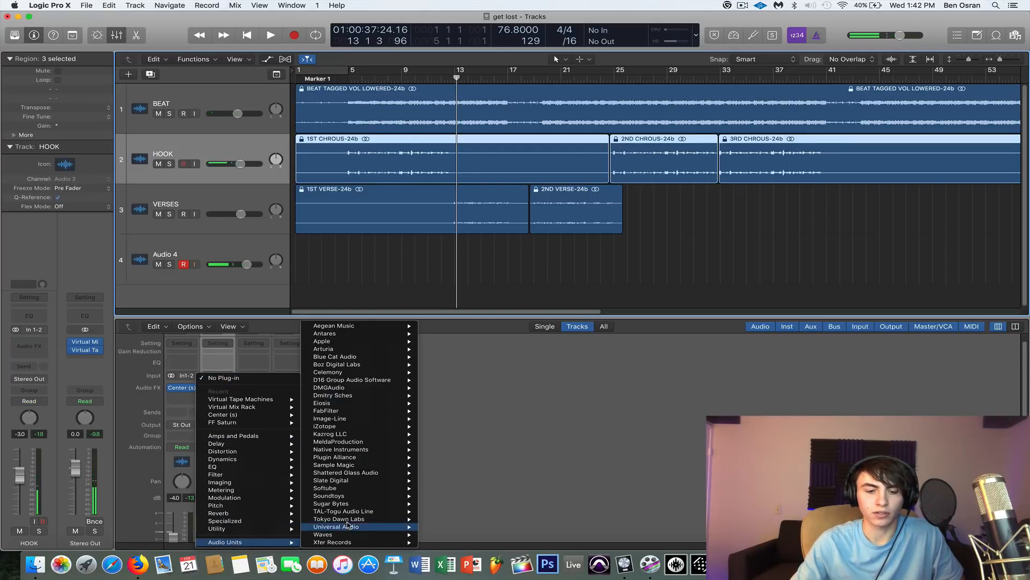
pyautogui.moveTo(352, 481)
pyautogui.moveTo(504, 528)
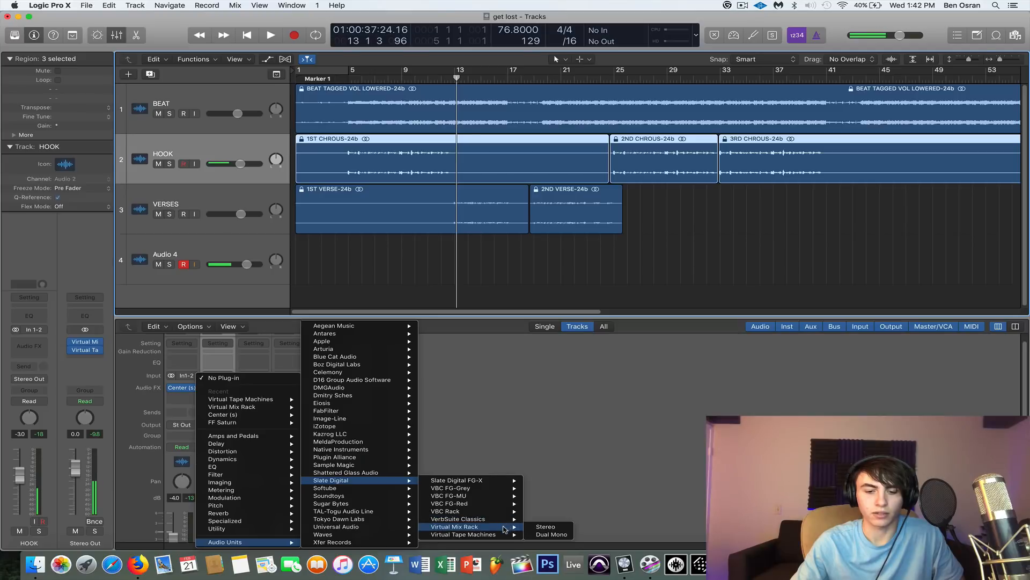
pyautogui.click(552, 534)
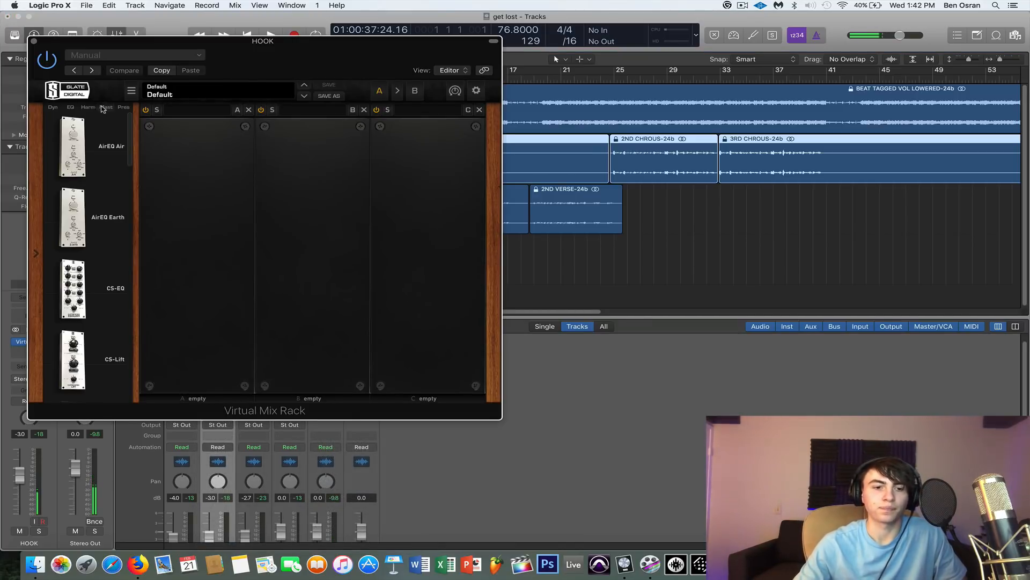
# Load the FG-73 harmonics module into the first slot of the HOOK track's rack and move the window clear of the mixer.
pyautogui.scroll(-5, 102, 161)
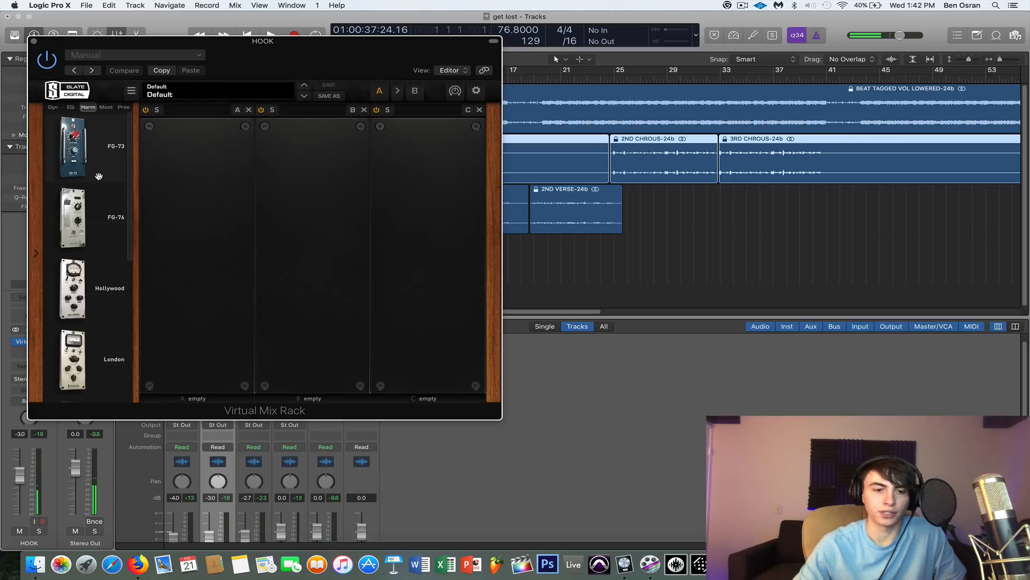
pyautogui.moveTo(99, 153); pyautogui.dragTo(196, 231)
pyautogui.moveTo(252, 75); pyautogui.dragTo(705, 99)
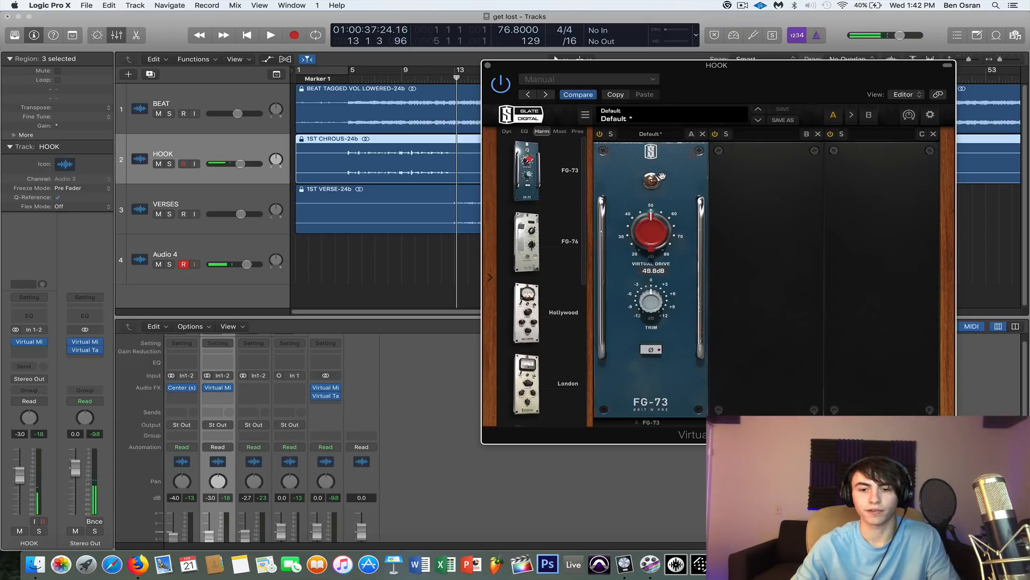
# Play the song from about bar 10 and set a cycle range from bar 9 to about bar 12.
pyautogui.press('space')
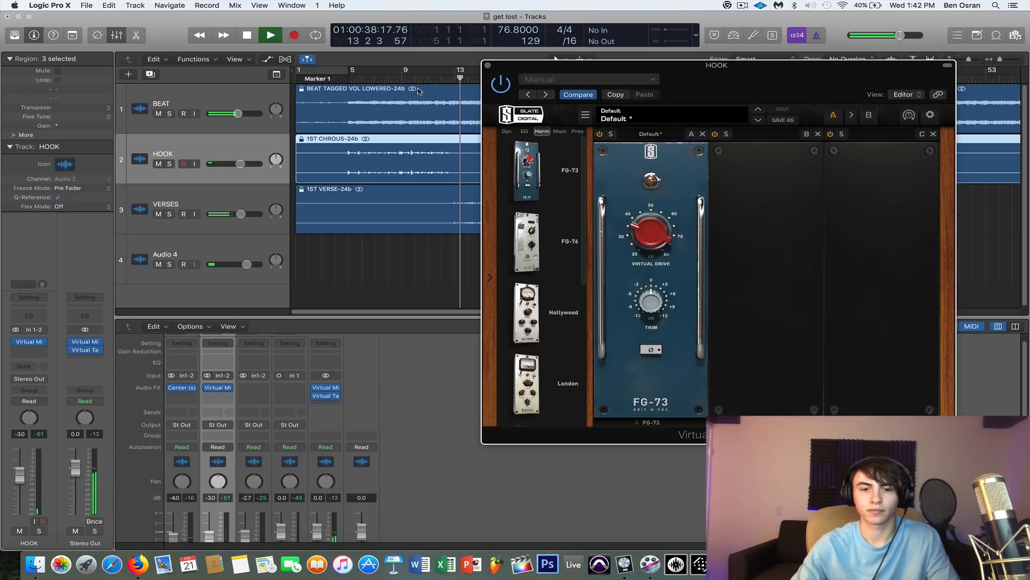
pyautogui.click(402, 80)
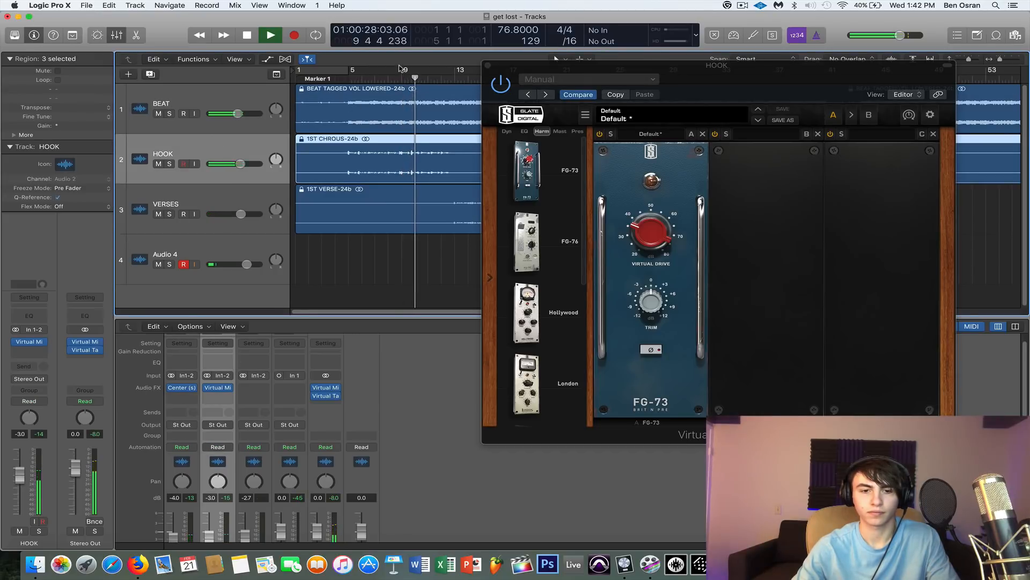
pyautogui.moveTo(403, 70); pyautogui.dragTo(438, 72)
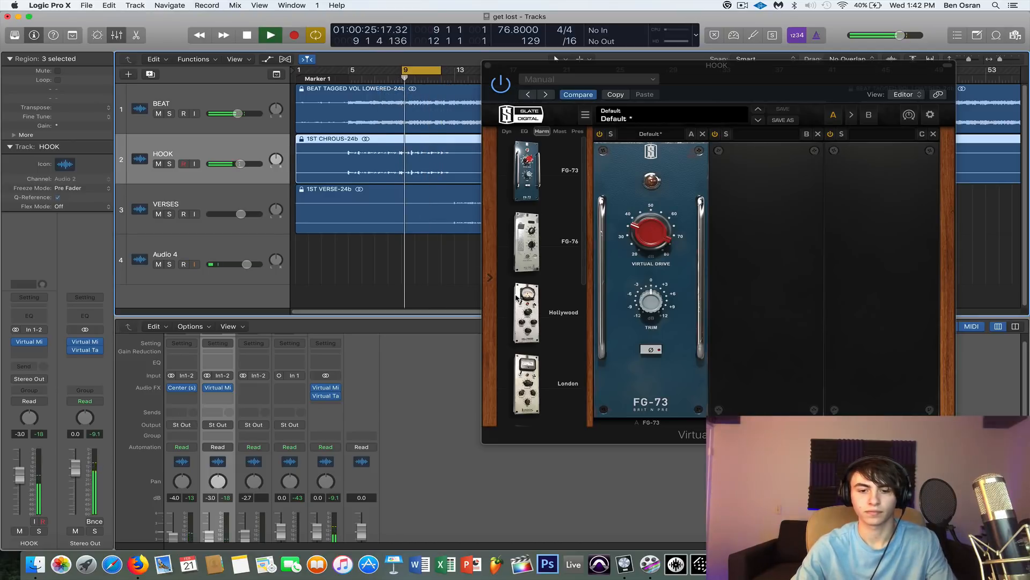
# Stop playback and load the VCC Channel harmonics module into the second slot of the HOOK track's rack.
pyautogui.scroll(-5, 552, 321)
pyautogui.press('super+space')
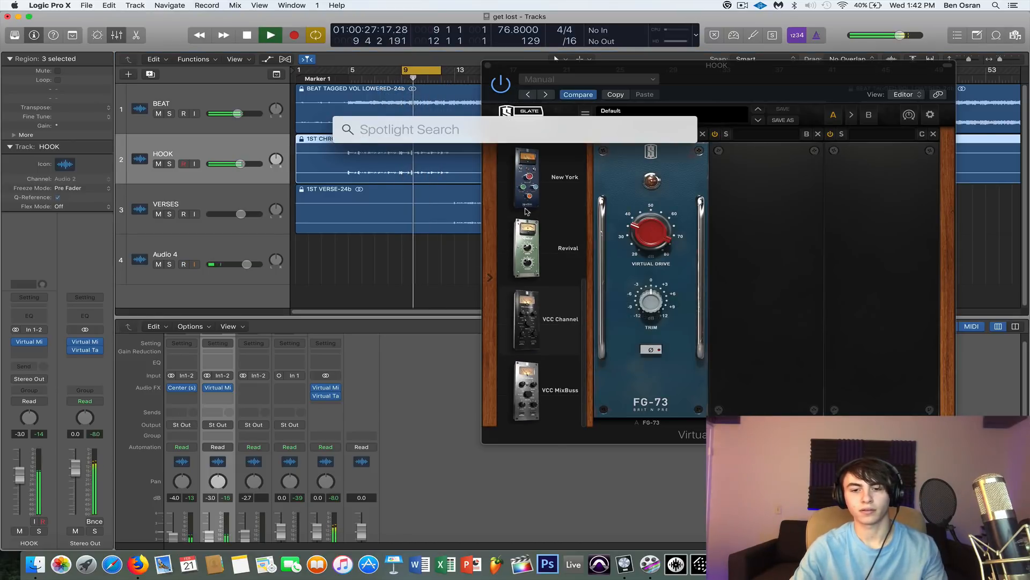
pyautogui.press('Escape')
pyautogui.press('space')
pyautogui.moveTo(548, 316); pyautogui.dragTo(763, 269)
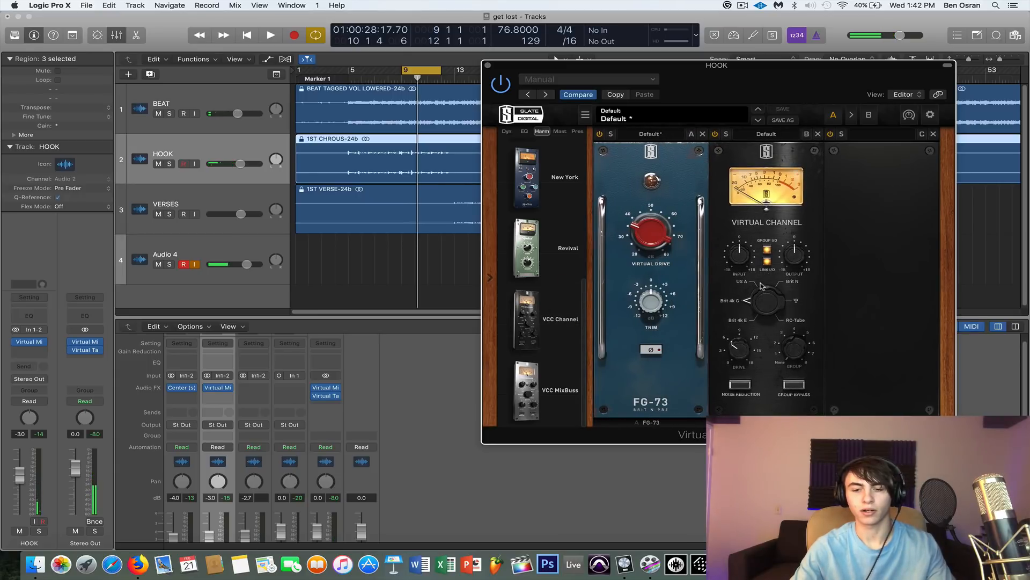
# Set the VCC Channel's drive to about 14 dB and, during playback, its linked input to about +9 dB, and close the rack.
pyautogui.moveTo(740, 353)
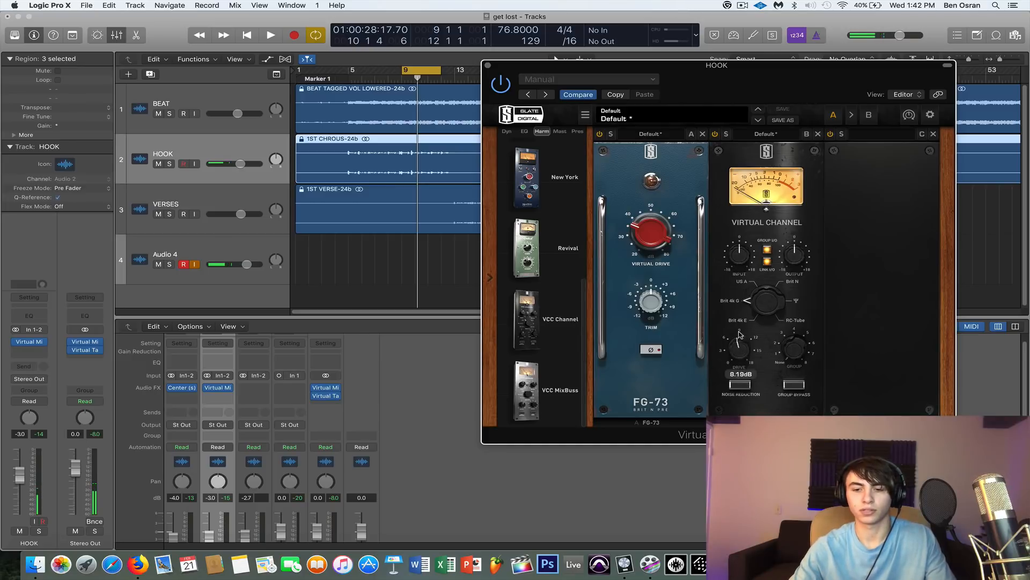
pyautogui.moveTo(741, 250)
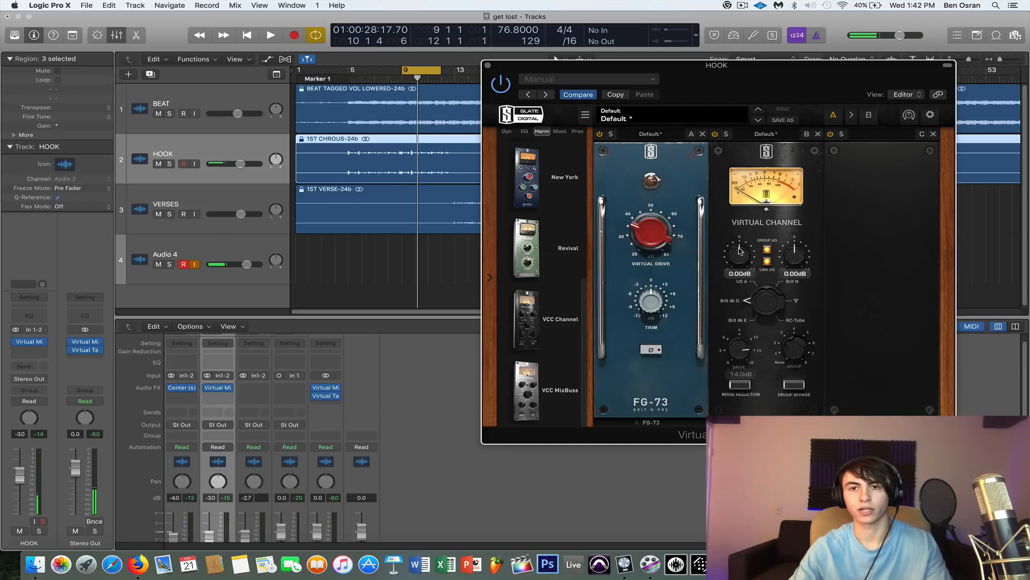
pyautogui.press('space')
pyautogui.moveTo(740, 240)
pyautogui.mouseDown()
pyautogui.moveTo(747, 230)
pyautogui.moveTo(750, 244)
pyautogui.mouseUp()
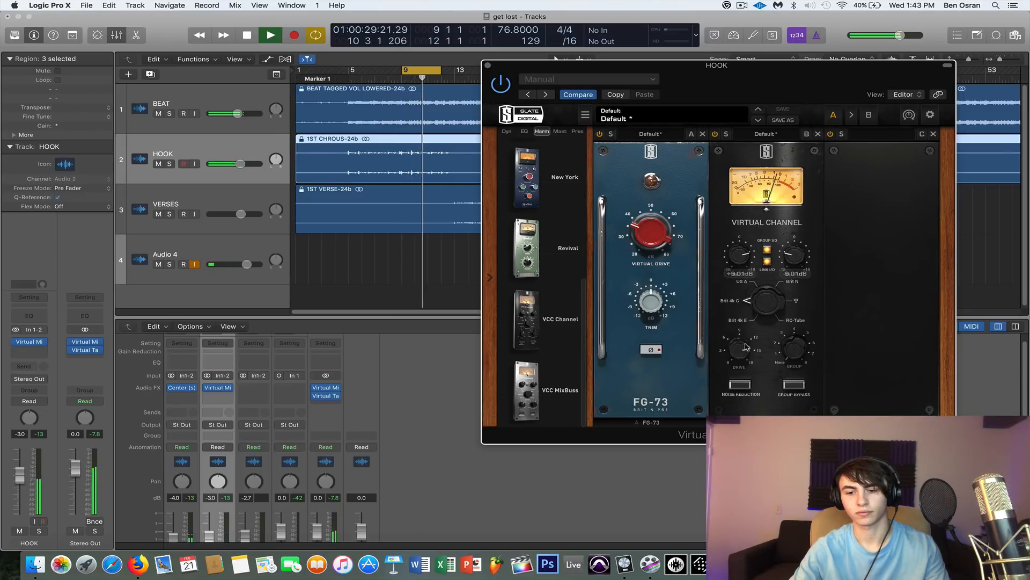
pyautogui.click(524, 131)
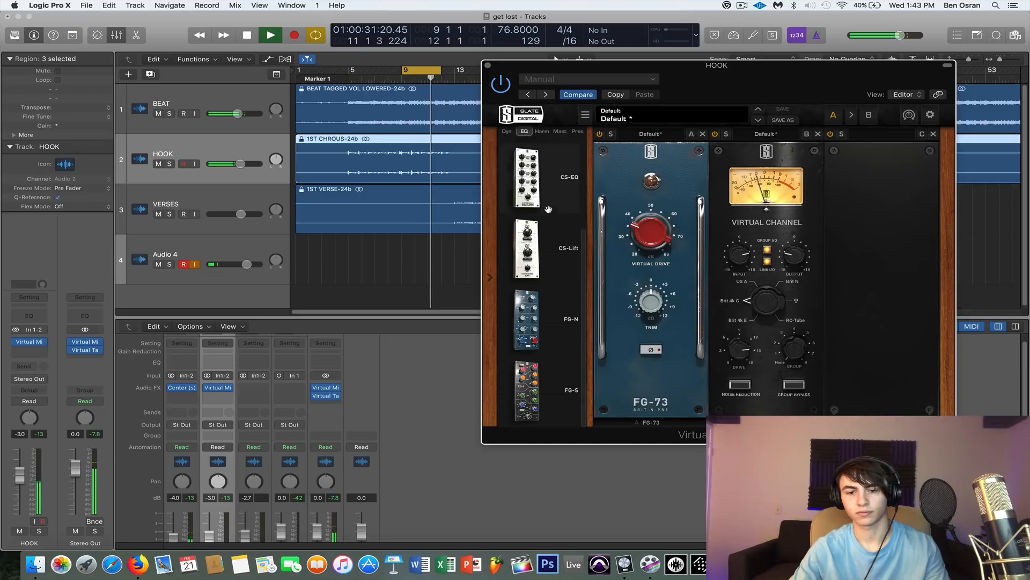
pyautogui.press('space')
pyautogui.click(487, 65)
# Insert a stereo Channel EQ in the HOOK track's empty Audio FX slot.
pyautogui.click(220, 396)
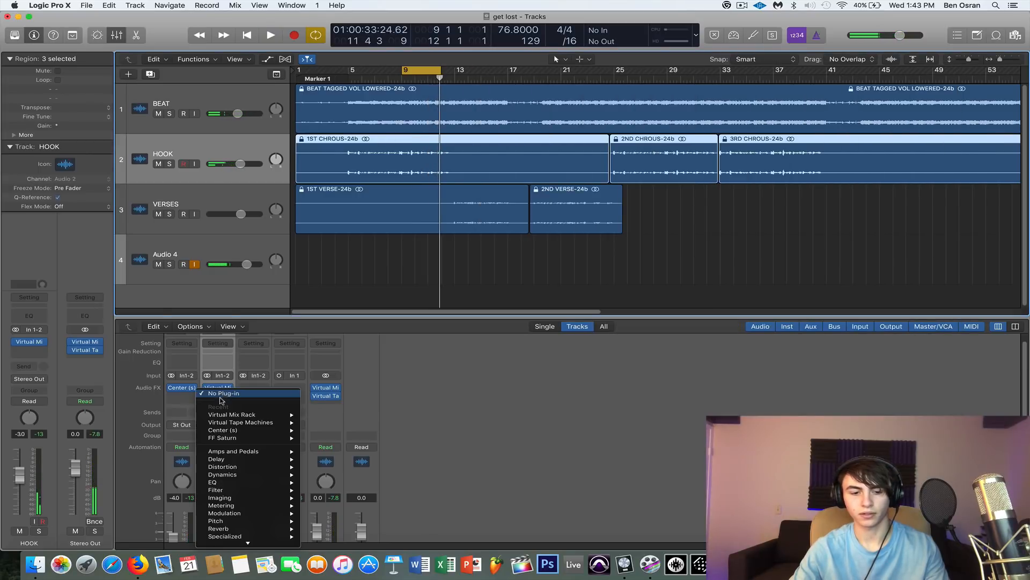
pyautogui.moveTo(238, 482)
pyautogui.moveTo(335, 485)
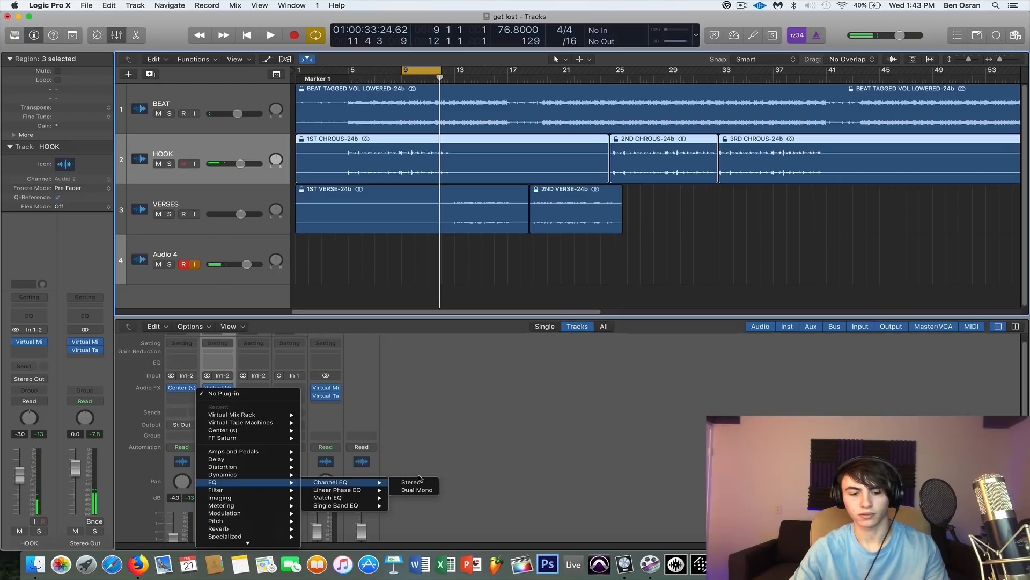
pyautogui.click(408, 482)
# Enable the Channel EQ's low-cut band and set it to 120 Hz while auditioning the cycle range, and close the plug-in.
pyautogui.click(67, 88)
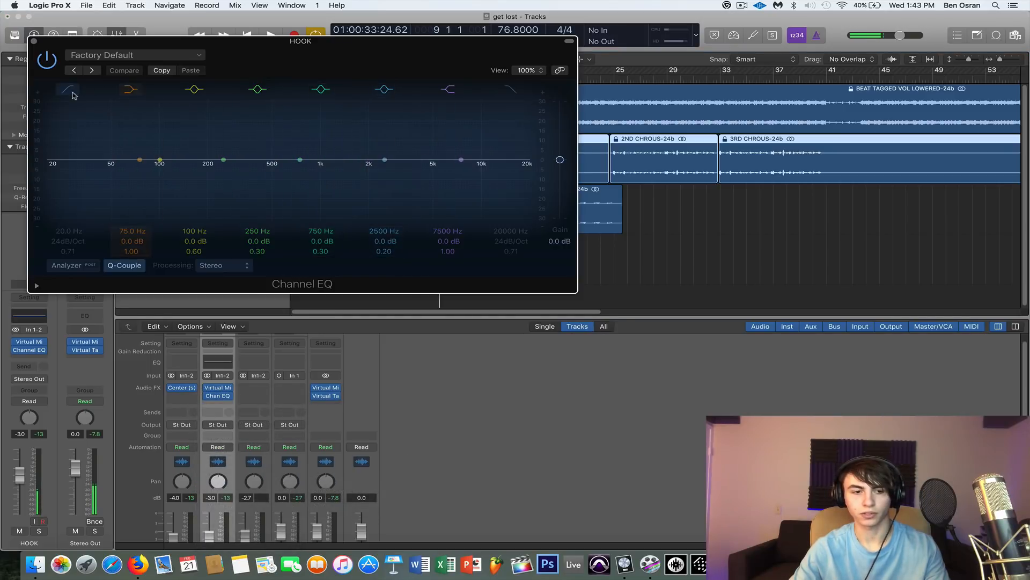
pyautogui.moveTo(245, 64); pyautogui.dragTo(525, 96)
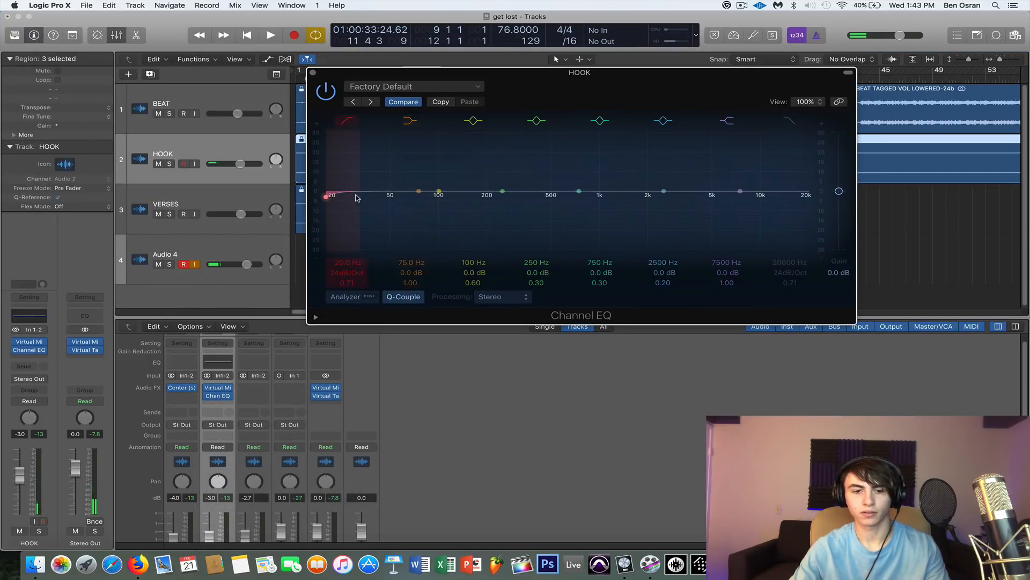
pyautogui.moveTo(366, 199); pyautogui.dragTo(504, 198)
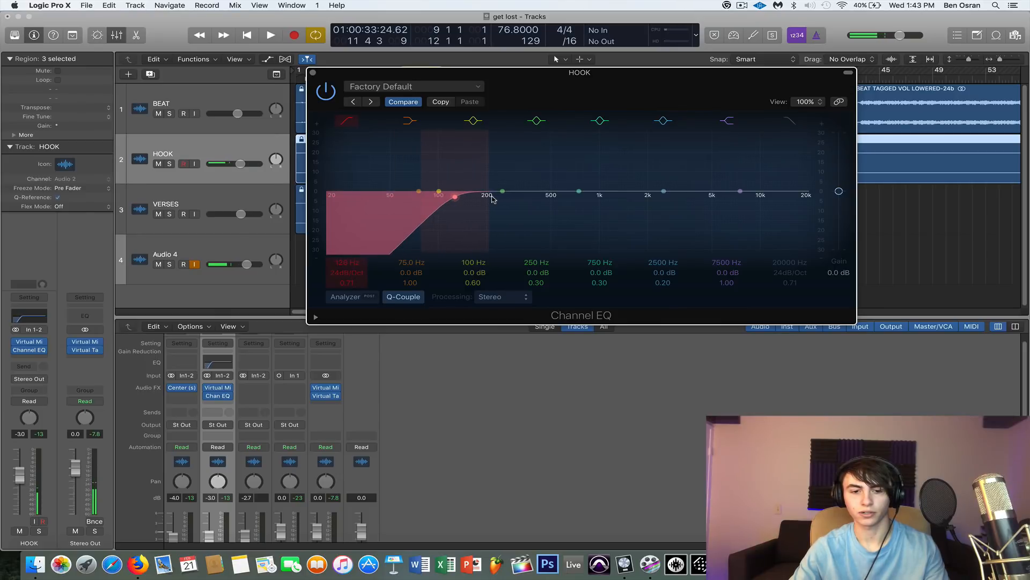
pyautogui.press('space')
pyautogui.moveTo(483, 73); pyautogui.dragTo(677, 114)
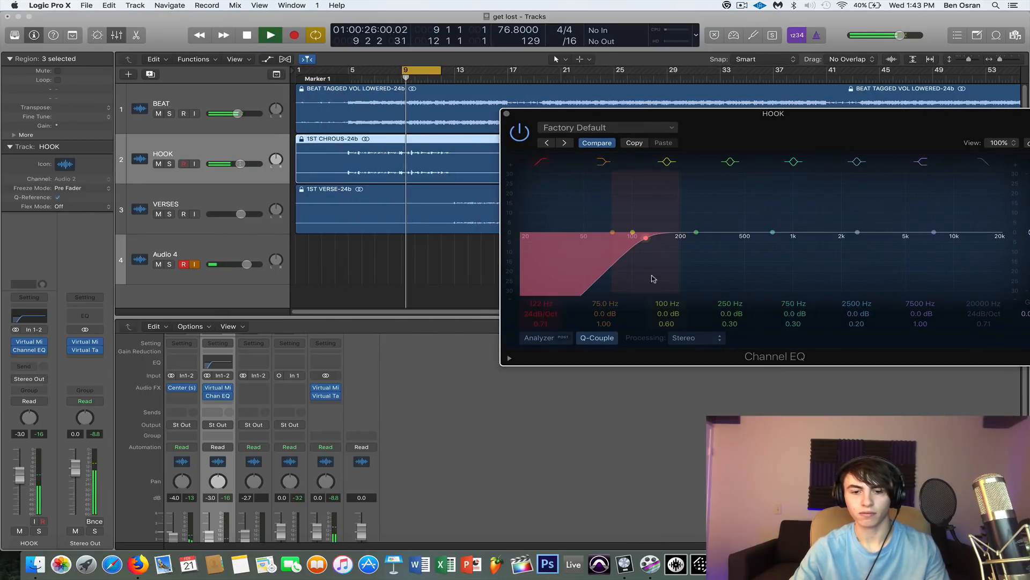
pyautogui.moveTo(637, 252)
pyautogui.mouseDown()
pyautogui.moveTo(728, 251)
pyautogui.moveTo(650, 256)
pyautogui.moveTo(648, 244)
pyautogui.mouseUp()
pyautogui.press('space')
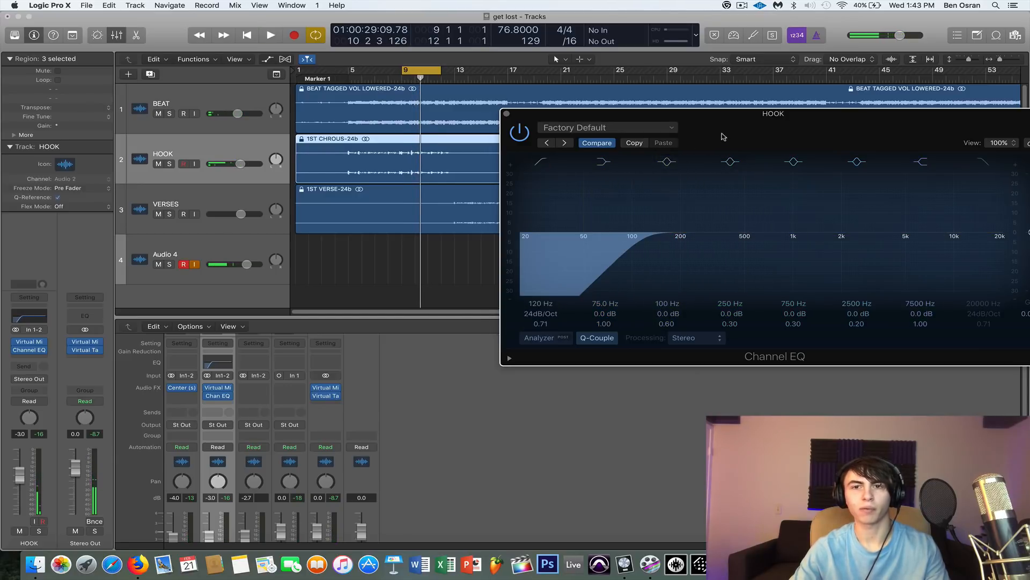
pyautogui.moveTo(725, 138); pyautogui.dragTo(632, 145)
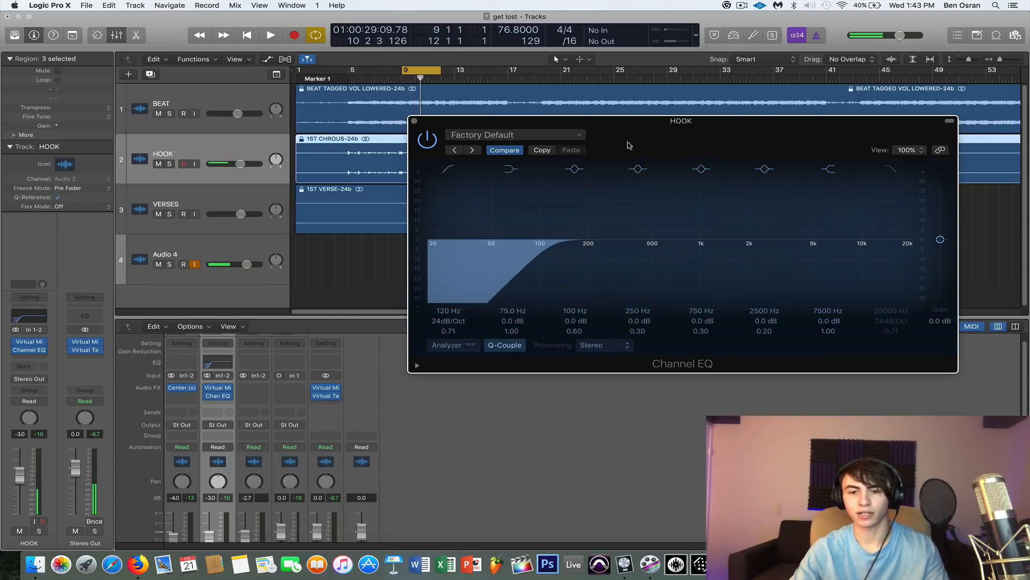
pyautogui.moveTo(626, 142); pyautogui.dragTo(554, 144)
pyautogui.click(342, 121)
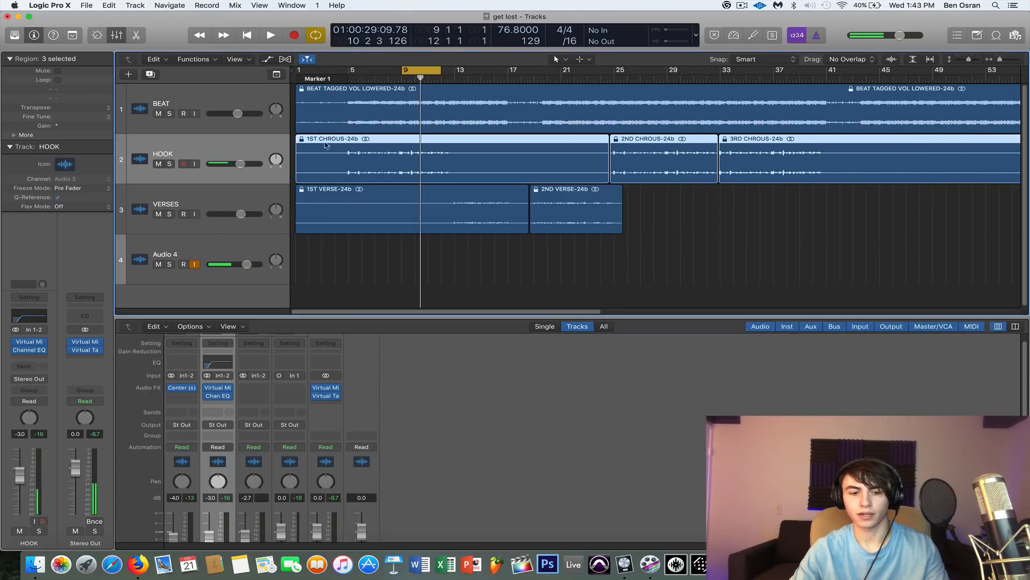
# Insert the stereo Waves CLA-76 compressor after the Channel EQ on HOOK and move its window off the track headers.
pyautogui.click(225, 405)
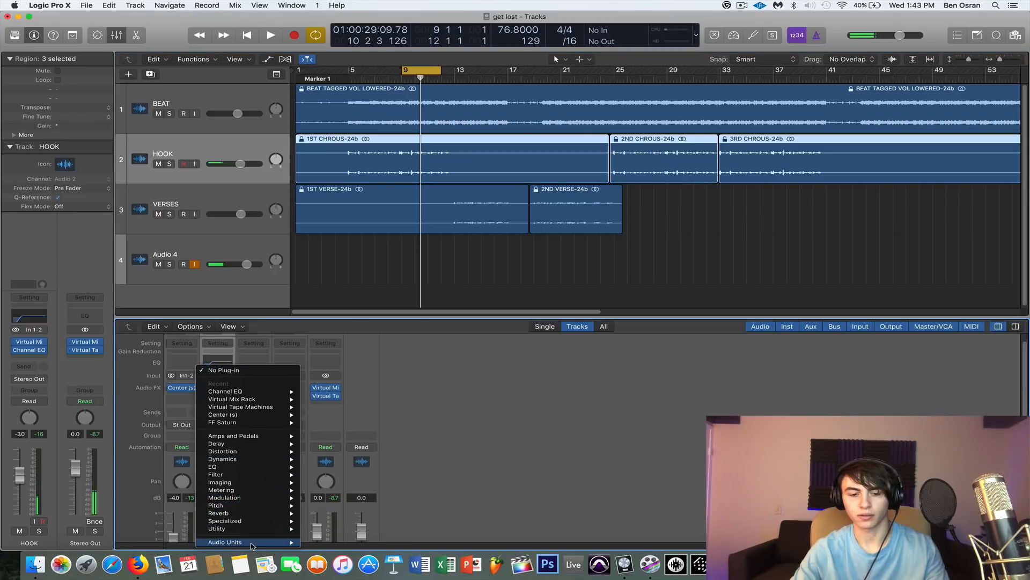
pyautogui.moveTo(247, 541)
pyautogui.moveTo(344, 534)
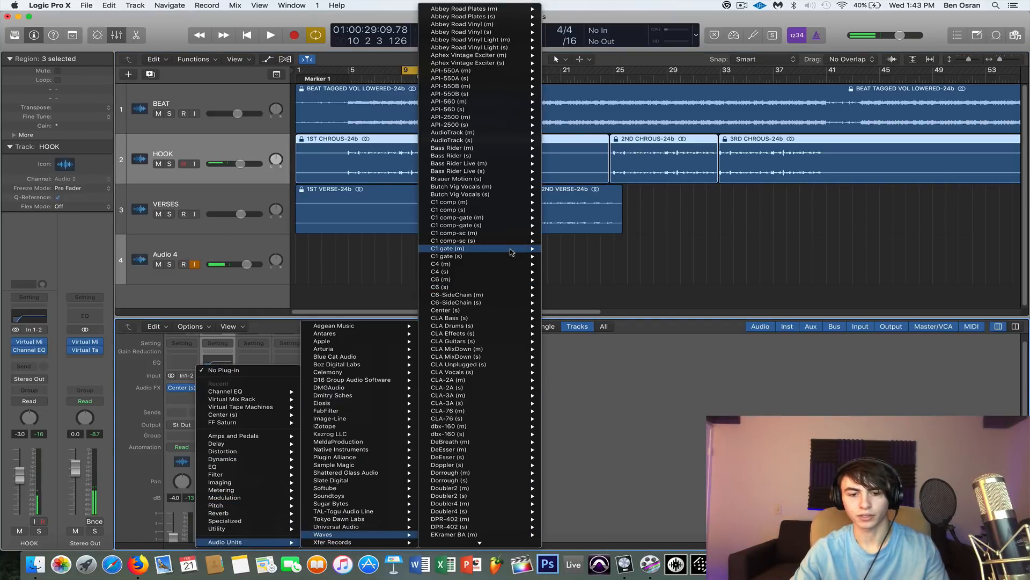
pyautogui.moveTo(460, 422)
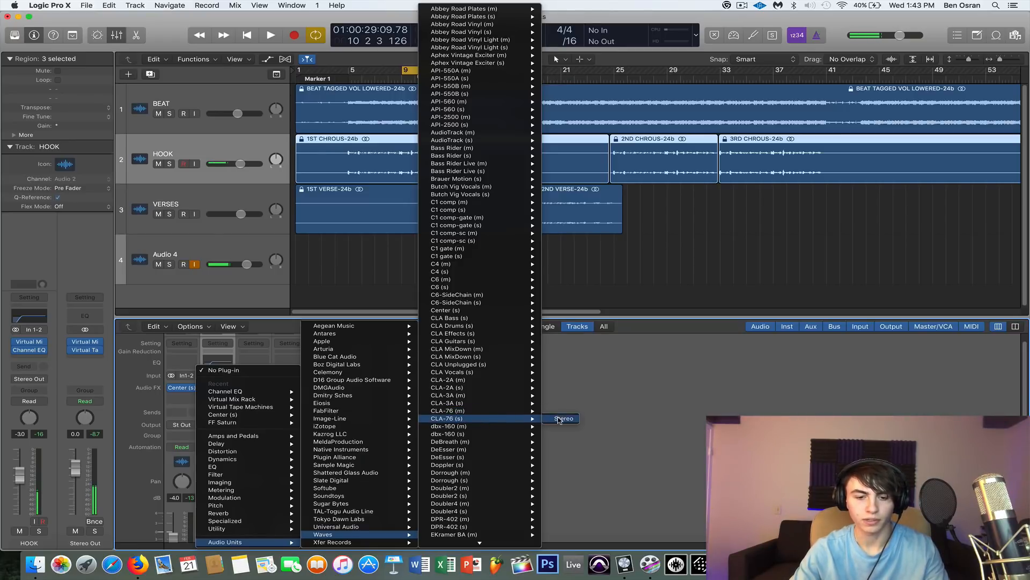
pyautogui.click(560, 419)
pyautogui.moveTo(254, 66); pyautogui.dragTo(447, 109)
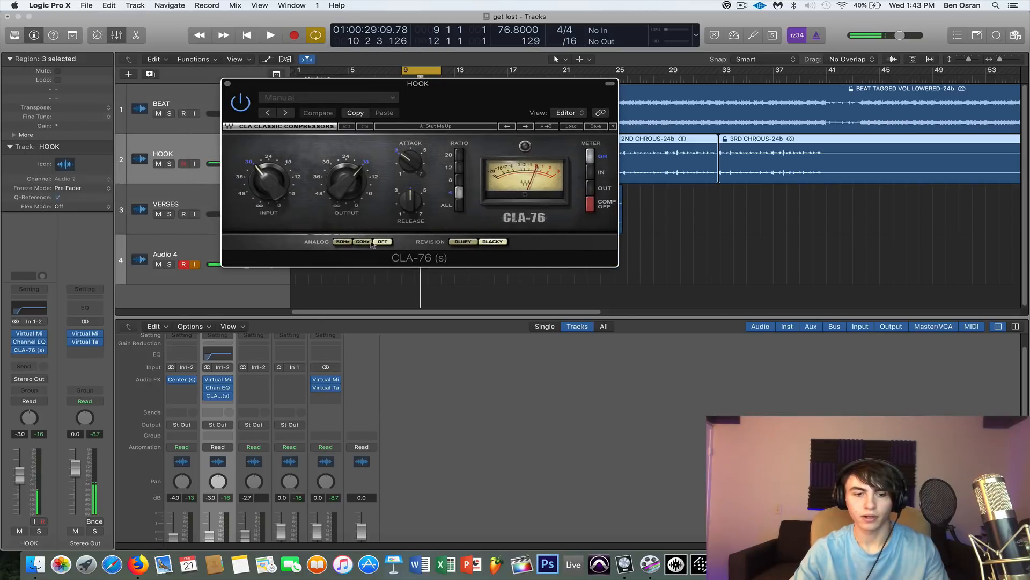
# Adjust the CLA-76 during playback, with input at about -23 and output at about -28, and close the plug-in.
pyautogui.click(595, 200)
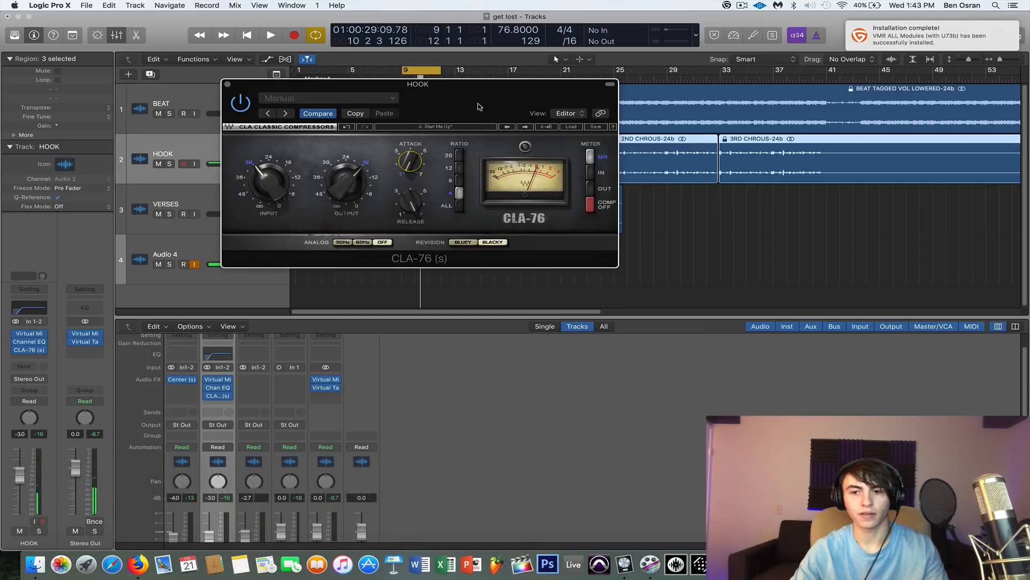
pyautogui.moveTo(480, 121); pyautogui.dragTo(653, 144)
pyautogui.moveTo(516, 231)
pyautogui.mouseDown()
pyautogui.moveTo(531, 230)
pyautogui.moveTo(520, 226)
pyautogui.mouseUp()
pyautogui.press('space')
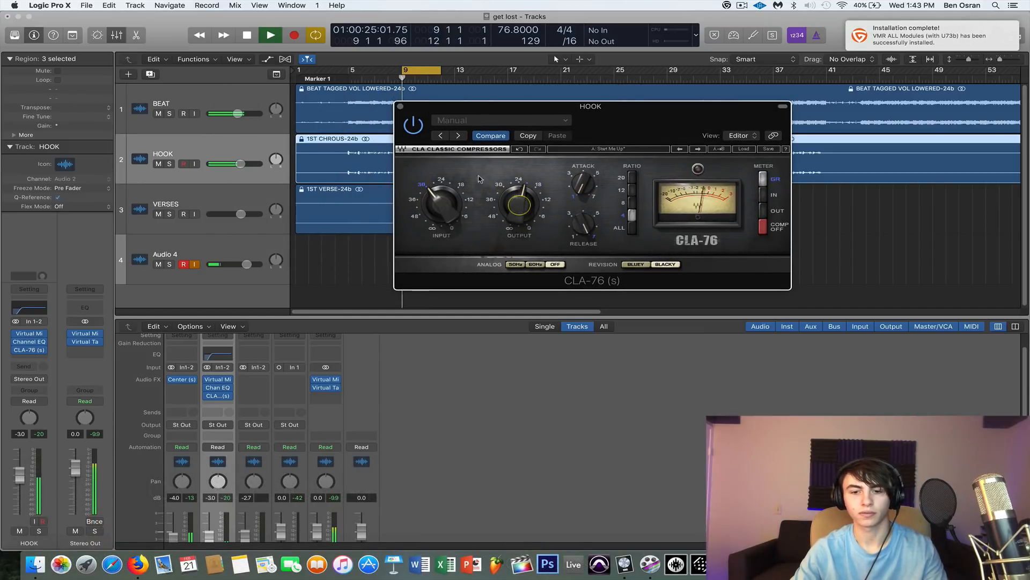
pyautogui.moveTo(441, 204); pyautogui.dragTo(441, 197)
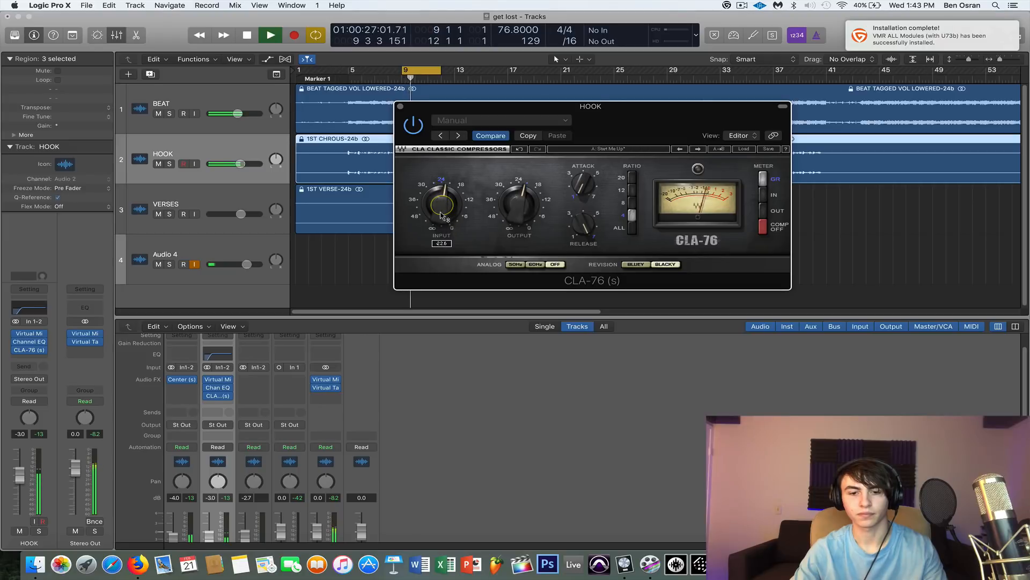
pyautogui.moveTo(520, 204); pyautogui.dragTo(520, 199)
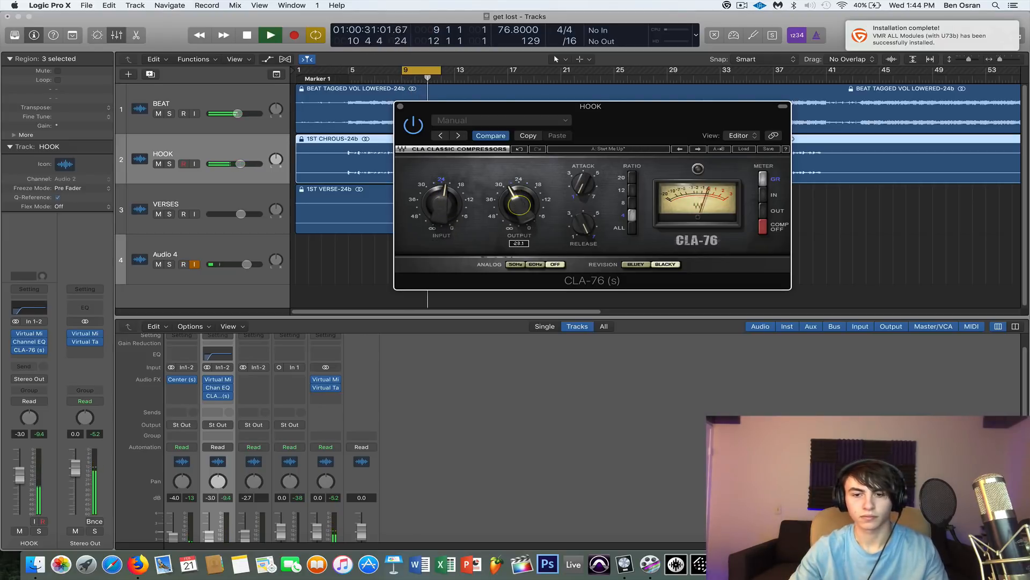
pyautogui.moveTo(442, 204); pyautogui.dragTo(442, 177)
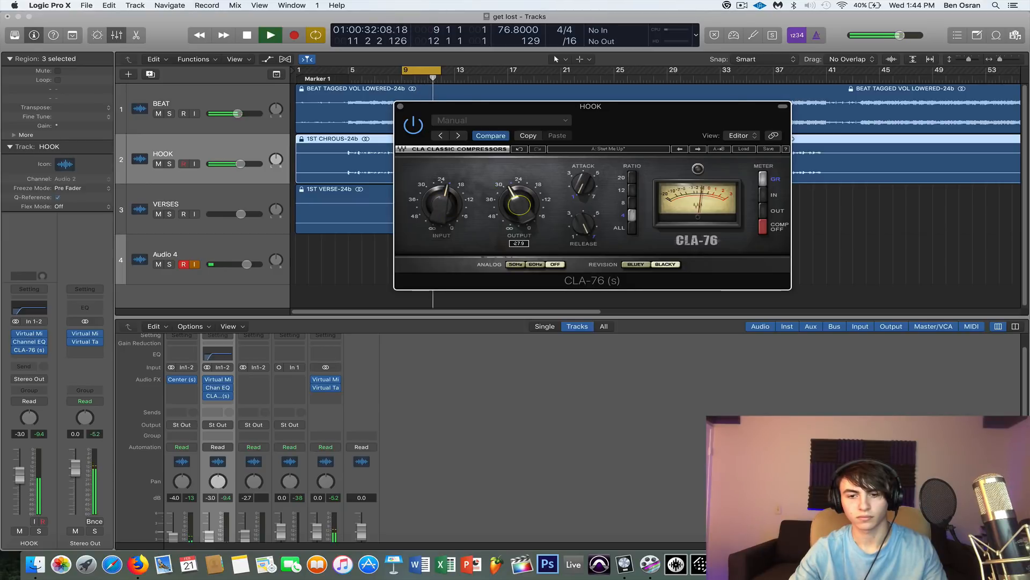
pyautogui.press('space')
pyautogui.click(400, 106)
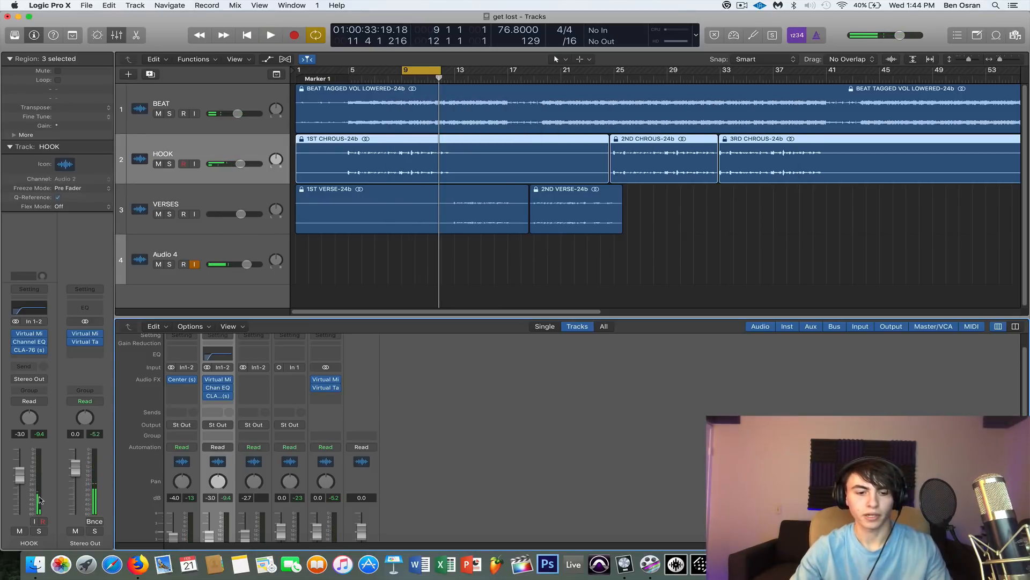
# Insert FabFilter's Pro-Q 2 equalizer in the HOOK track's Audio FX slot after the CLA-76.
pyautogui.click(225, 404)
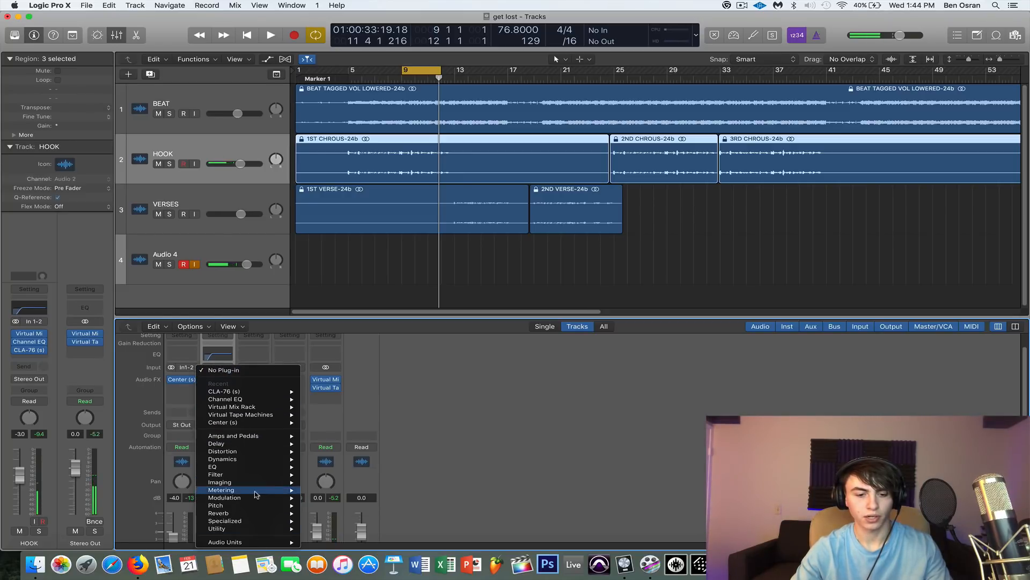
pyautogui.moveTo(250, 542)
pyautogui.moveTo(404, 400)
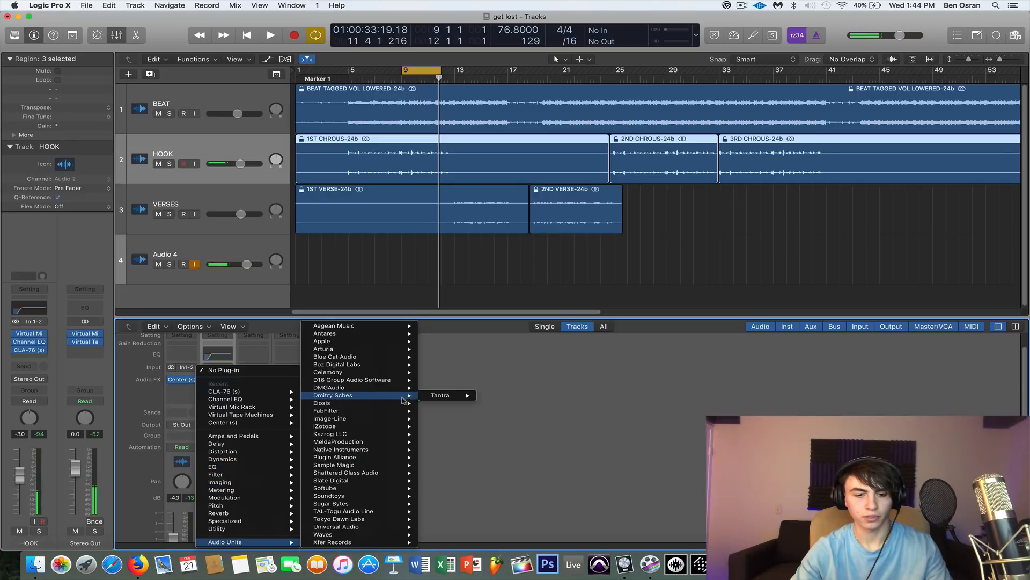
pyautogui.moveTo(379, 411)
pyautogui.moveTo(468, 458)
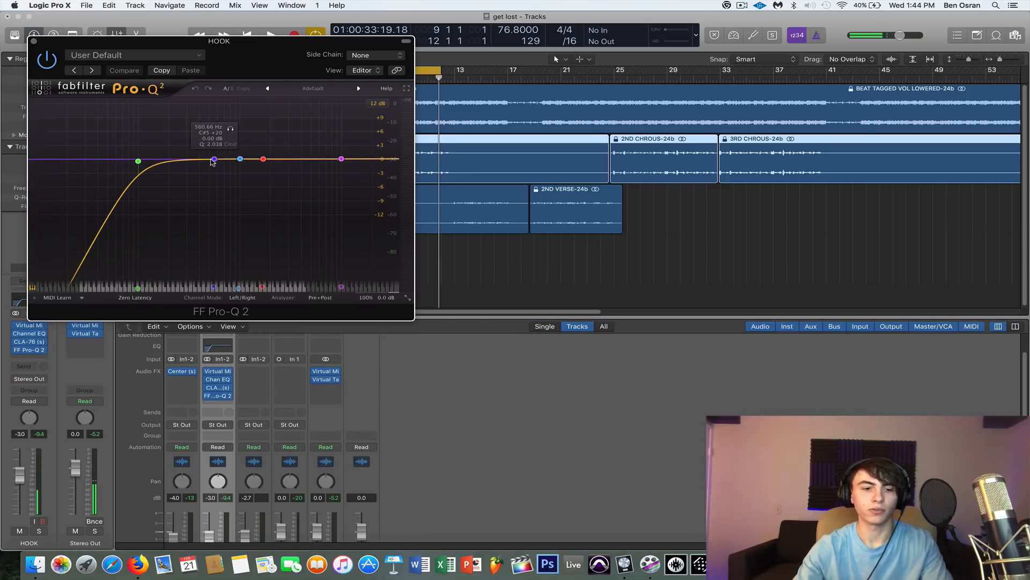
# Boost Pro-Q 2's purple bell band by about 11 dB, narrow its Q to about 7.6 and sweep it to about 460 Hz during playback.
pyautogui.click(138, 161)
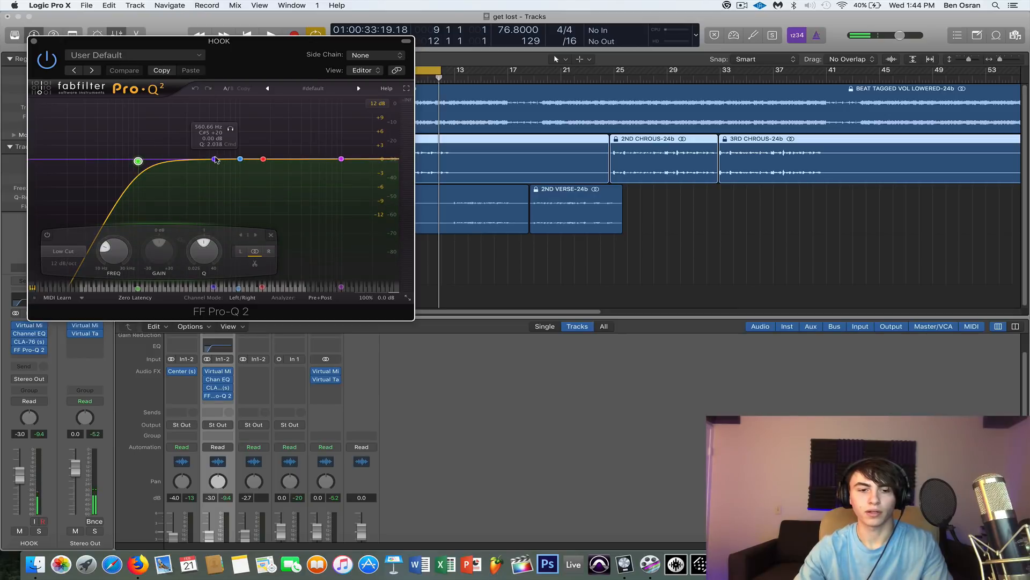
pyautogui.moveTo(215, 160); pyautogui.dragTo(301, 108)
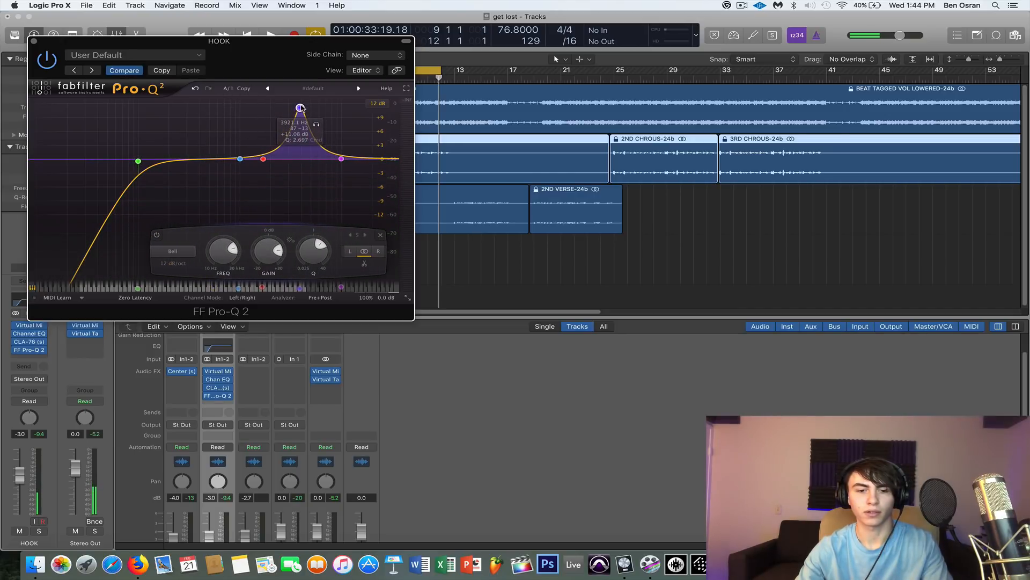
pyautogui.scroll(10, 301, 108)
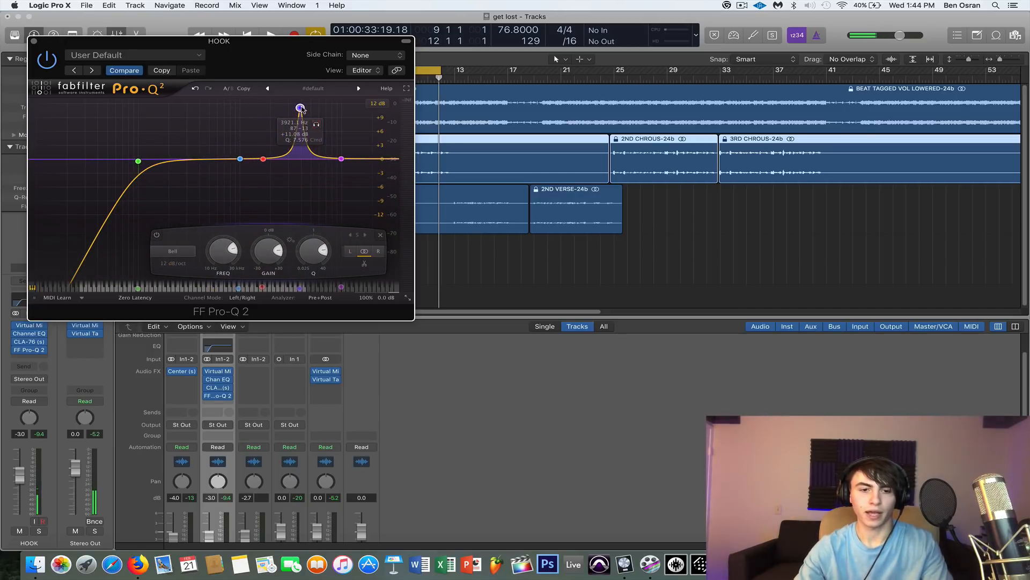
pyautogui.moveTo(301, 108); pyautogui.dragTo(219, 126)
pyautogui.press('space')
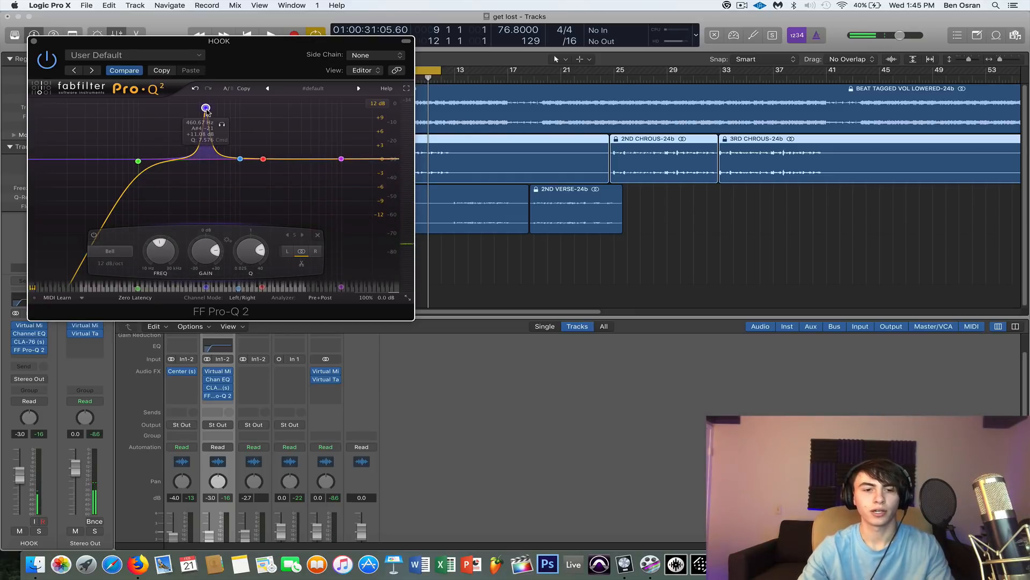
# Lower Pro-Q 2's 460 Hz bell band to about -2.2 dB, move the plug-in window off the track headers and start playback.
pyautogui.moveTo(207, 112); pyautogui.dragTo(218, 173)
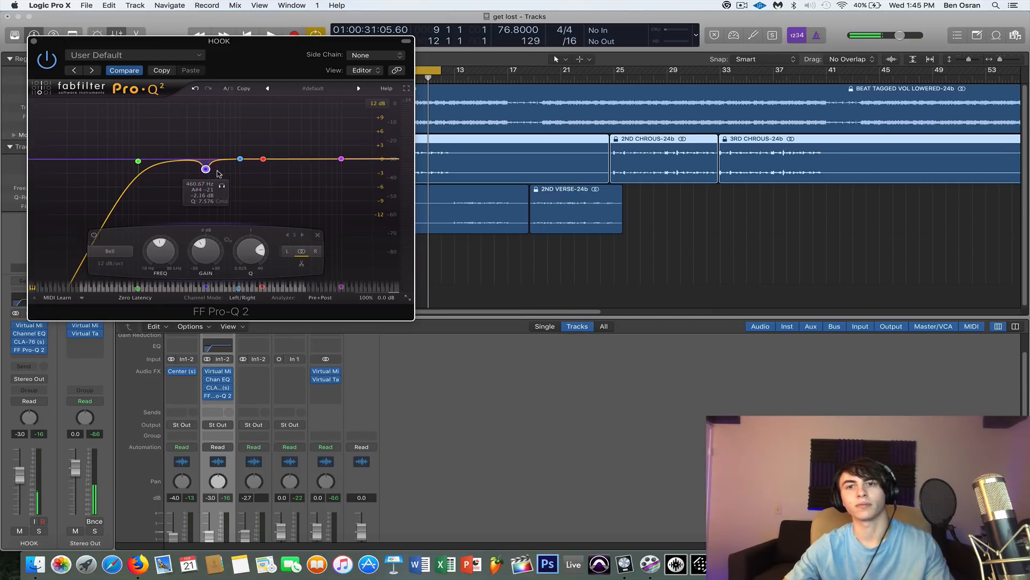
pyautogui.moveTo(238, 70); pyautogui.dragTo(396, 130)
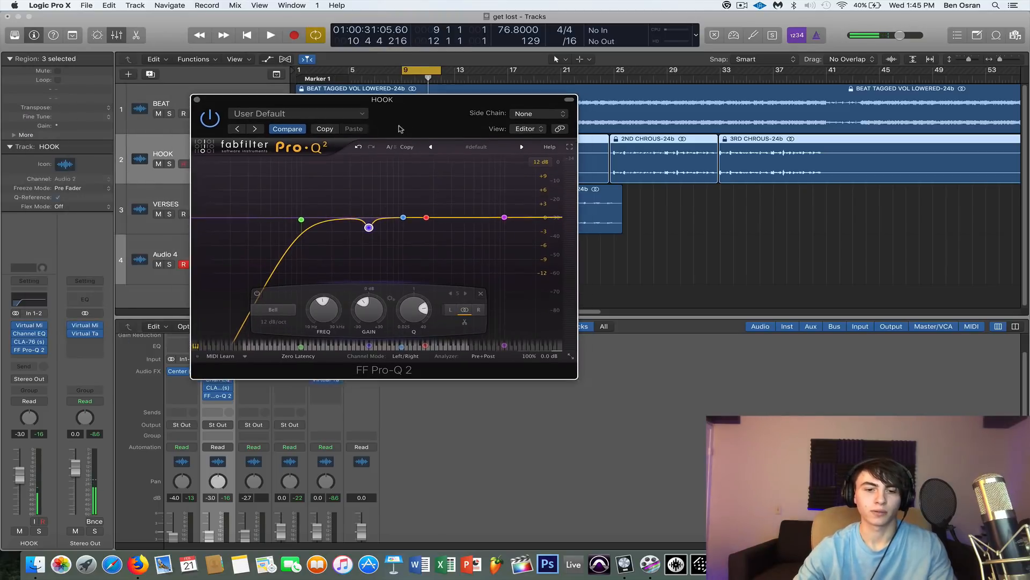
pyautogui.press('space')
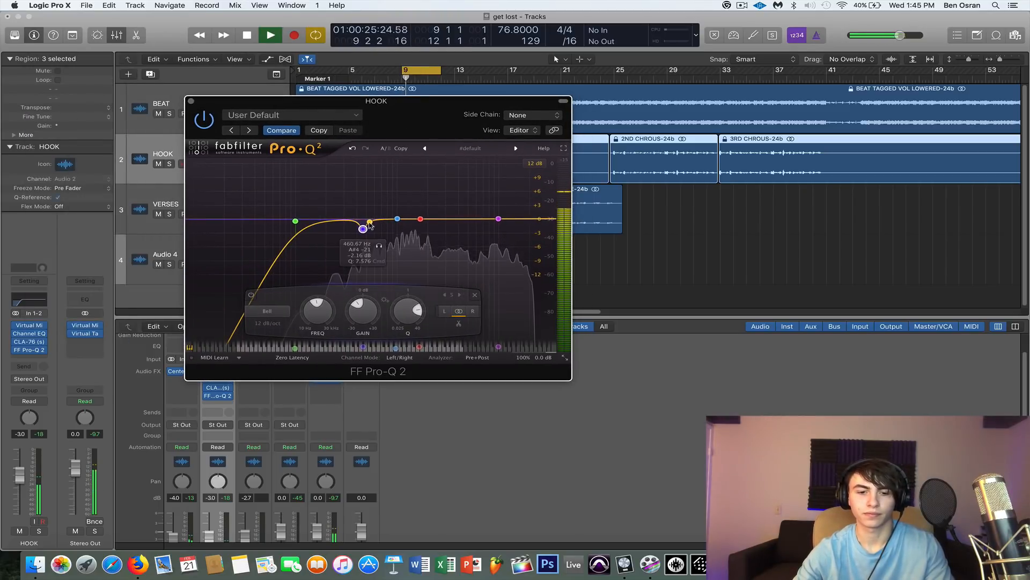
# Raise Pro-Q 2's high shelf to about +3.6 dB near 9.9 kHz during playback, close the plug-in and stop playback.
pyautogui.moveTo(499, 218); pyautogui.dragTo(488, 202)
pyautogui.scroll(5, 488, 202)
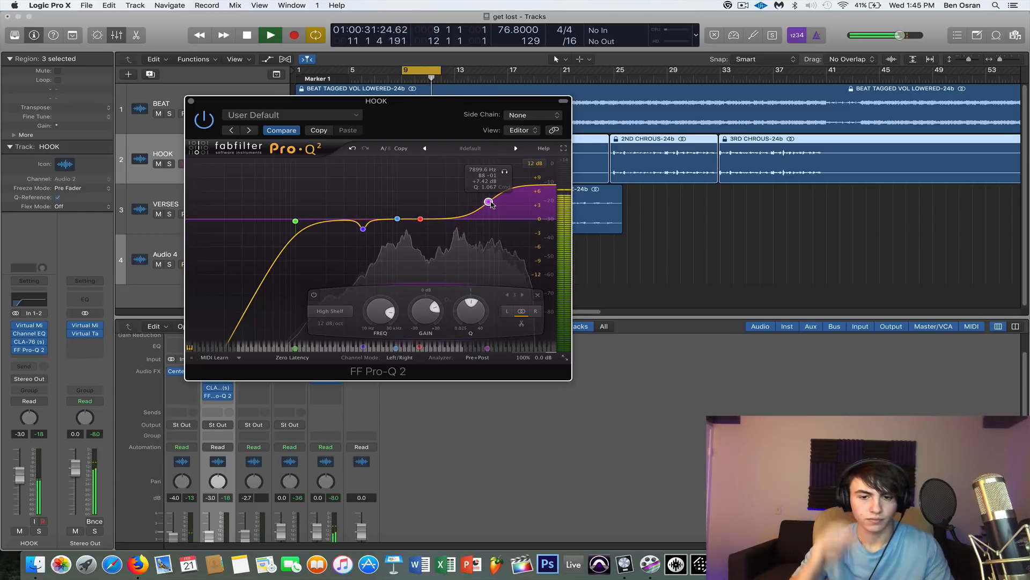
pyautogui.moveTo(488, 203); pyautogui.dragTo(502, 214)
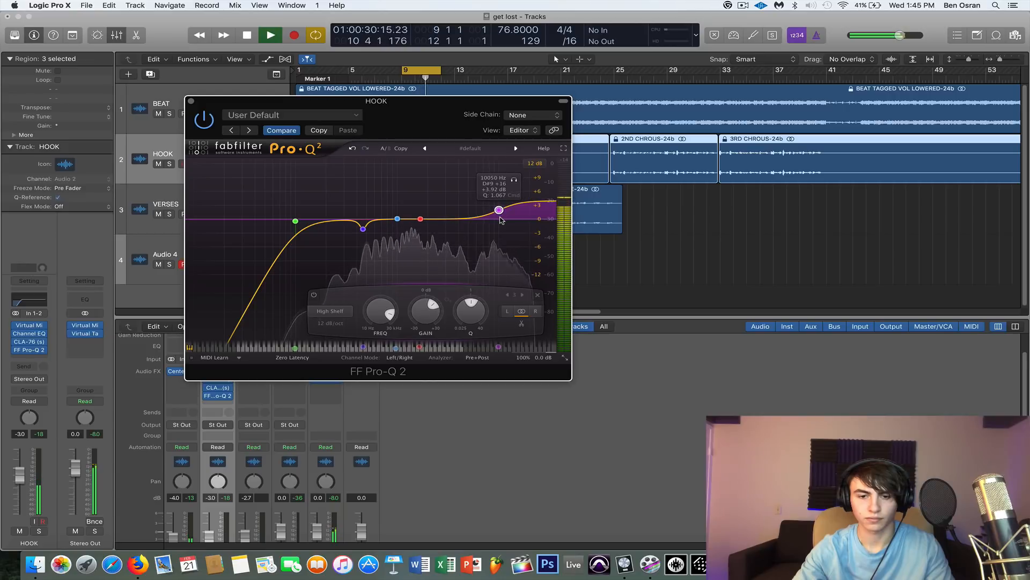
pyautogui.moveTo(500, 219); pyautogui.dragTo(500, 220)
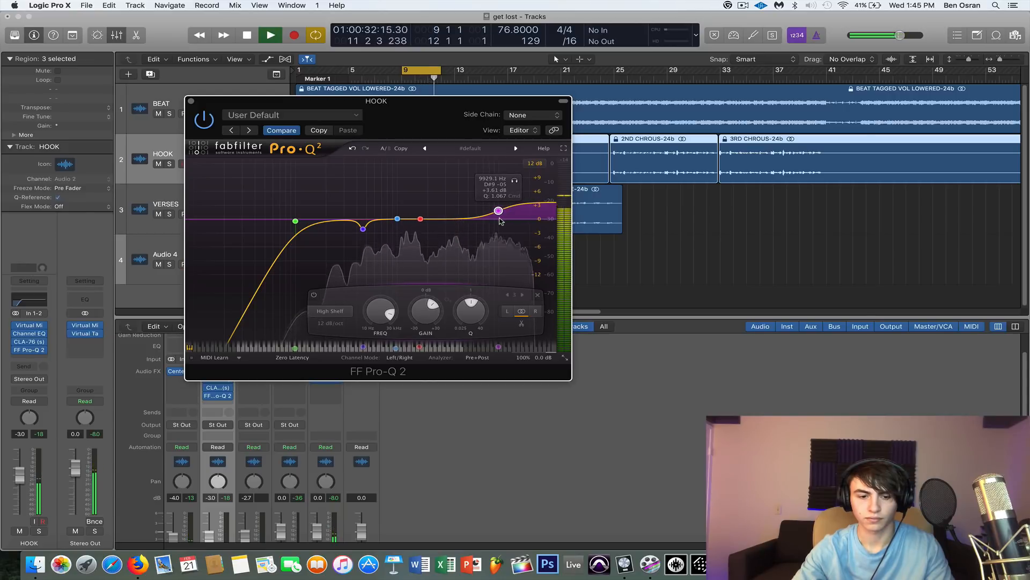
pyautogui.click(191, 101)
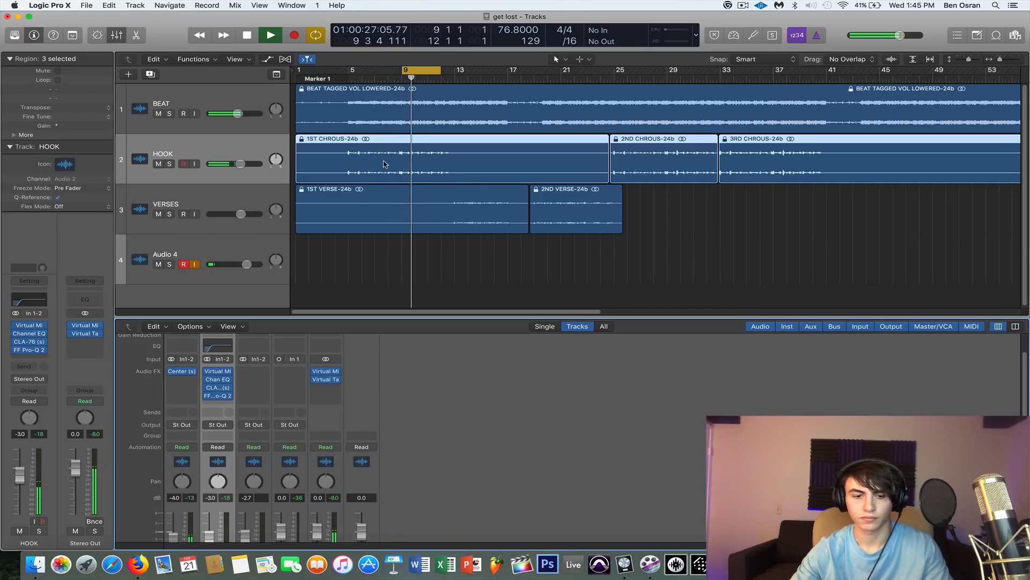
pyautogui.press('space')
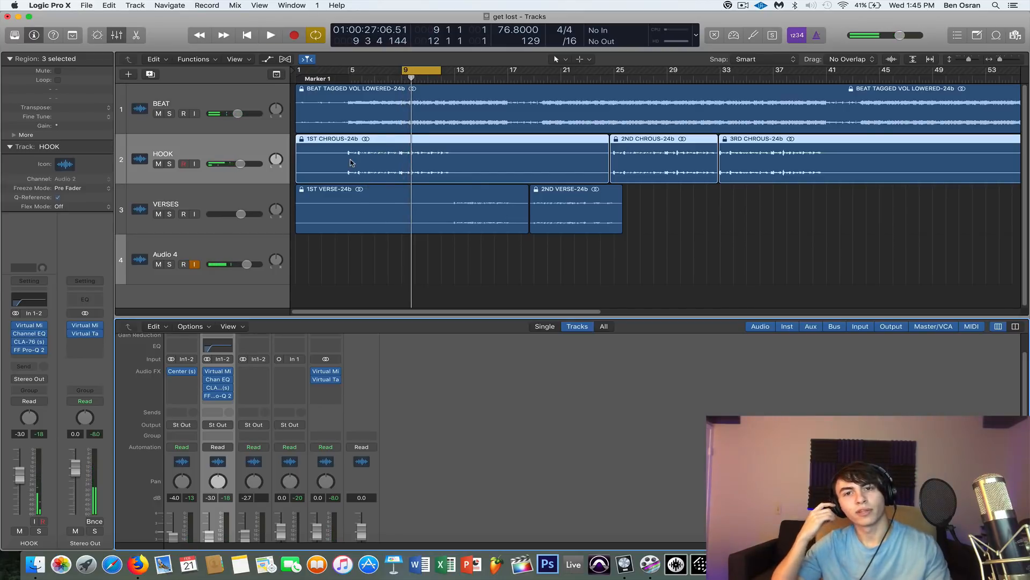
# Insert the stereo Waves DeEsser on HOOK between the Channel EQ and the CLA-76.
pyautogui.click(183, 264)
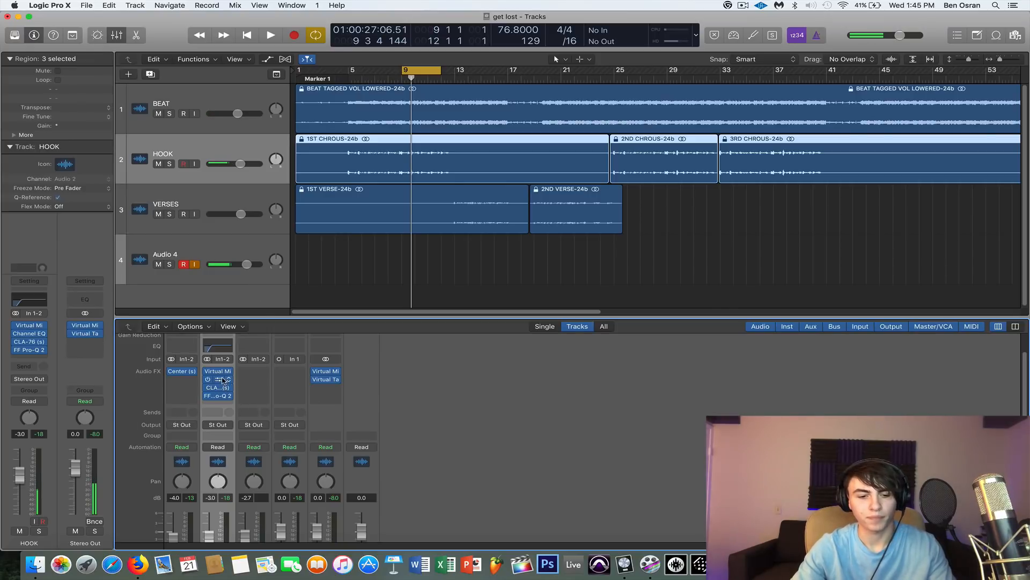
pyautogui.click(226, 387)
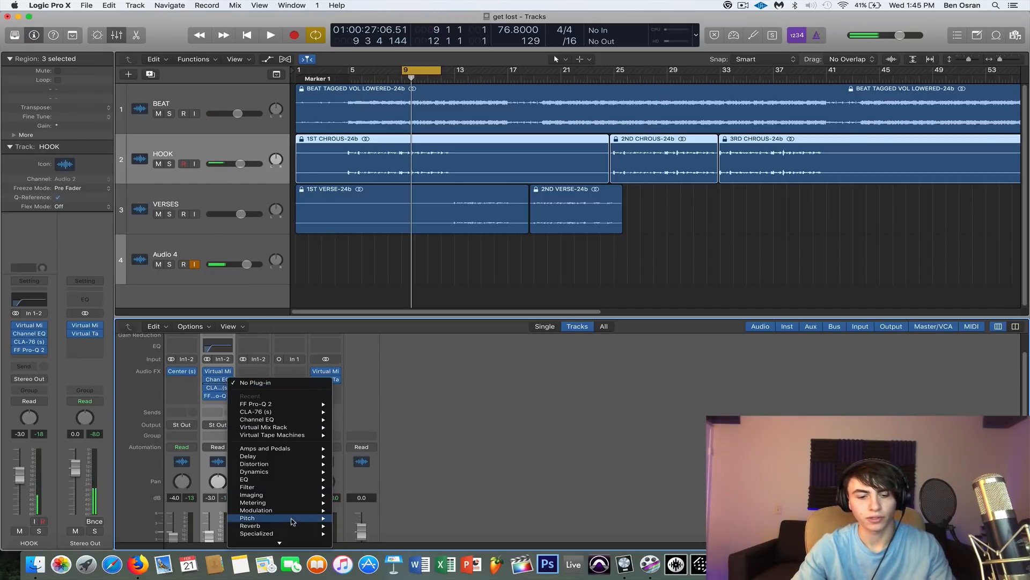
pyautogui.moveTo(281, 542)
pyautogui.moveTo(386, 535)
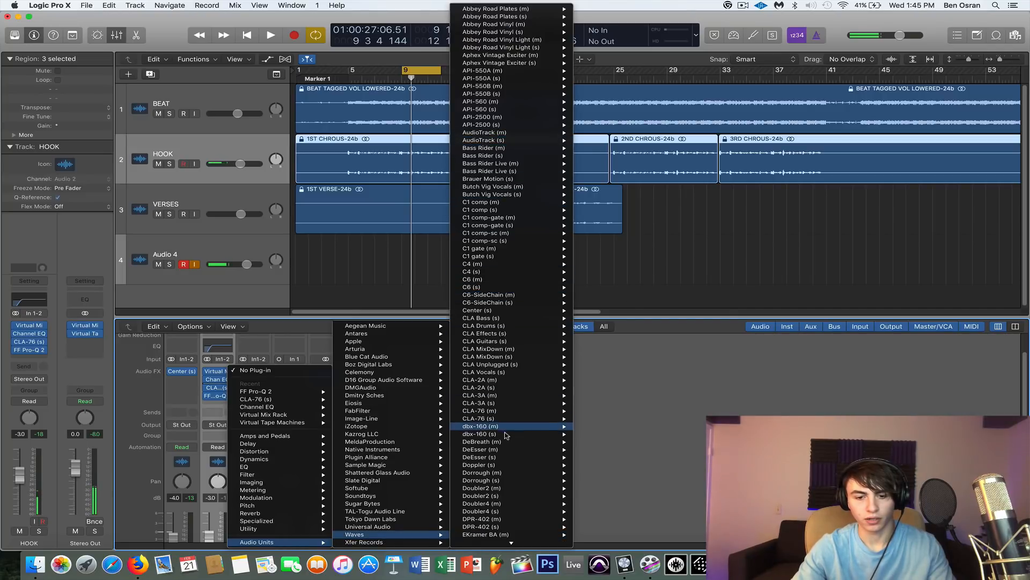
pyautogui.moveTo(504, 443)
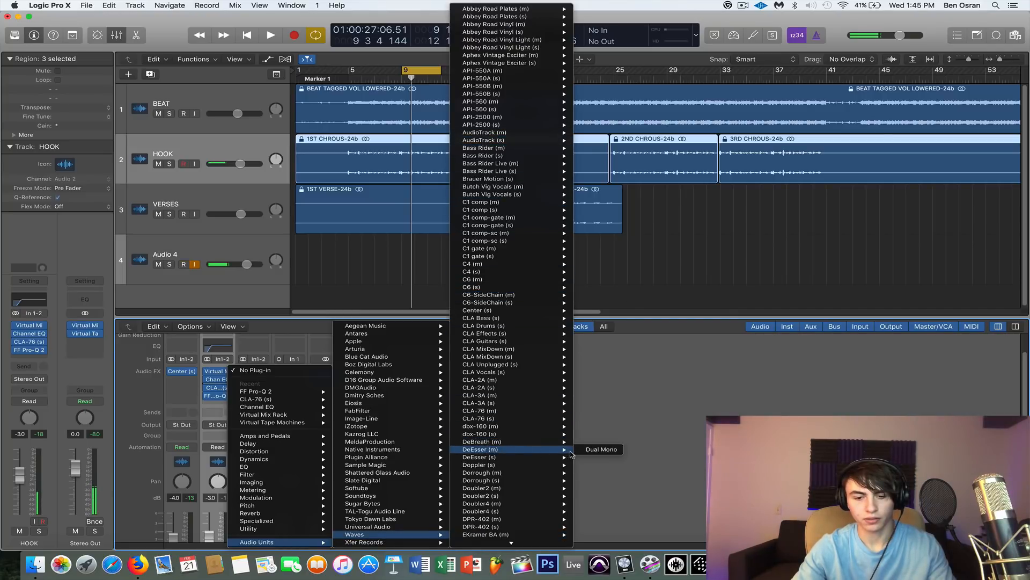
pyautogui.click(595, 457)
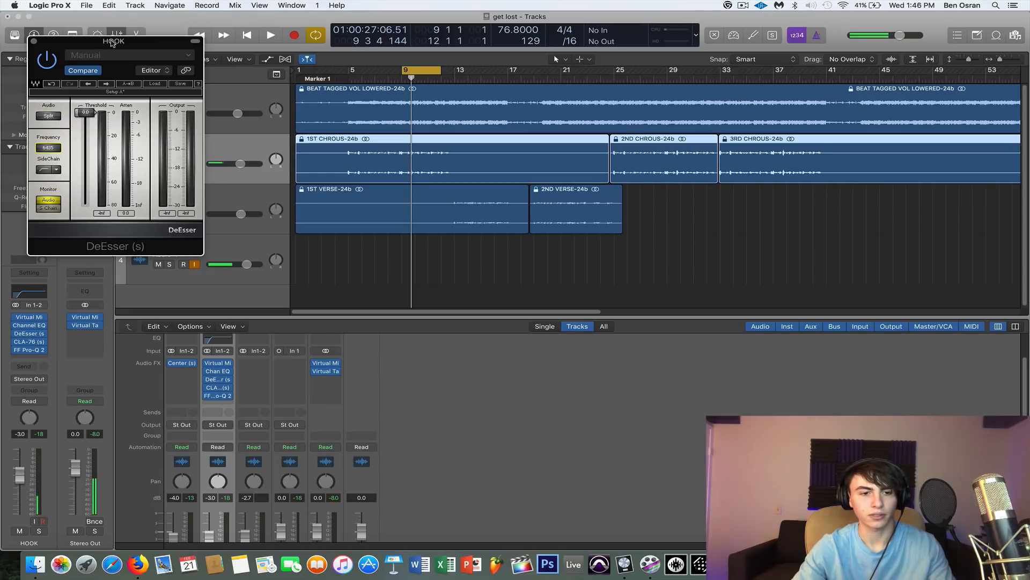
# Move the DeEsser window off the track headers, lower its threshold to about -38 during playback and close it.
pyautogui.moveTo(112, 42); pyautogui.dragTo(420, 134)
pyautogui.press('space')
pyautogui.moveTo(394, 205); pyautogui.dragTo(394, 248)
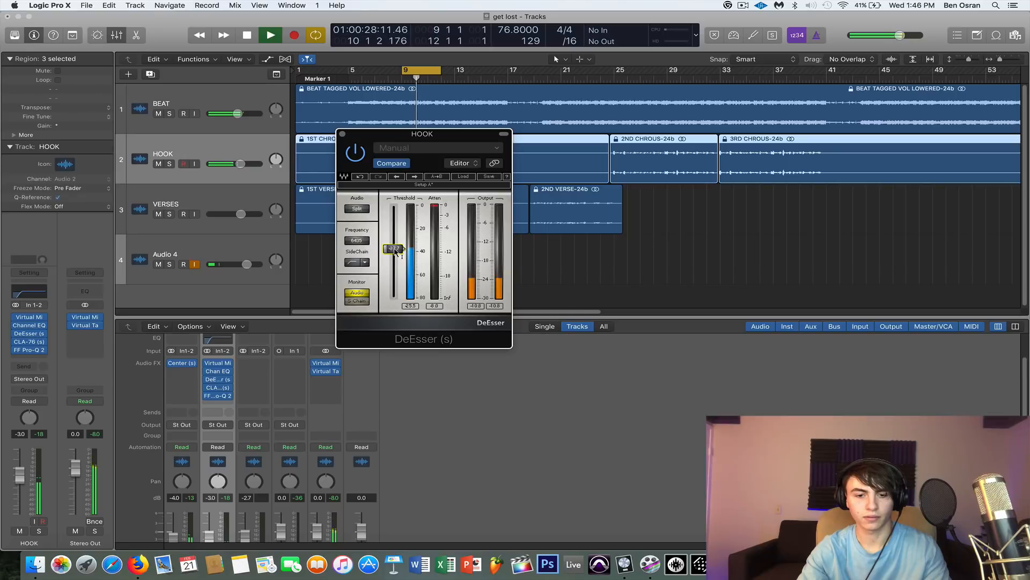
pyautogui.press('space')
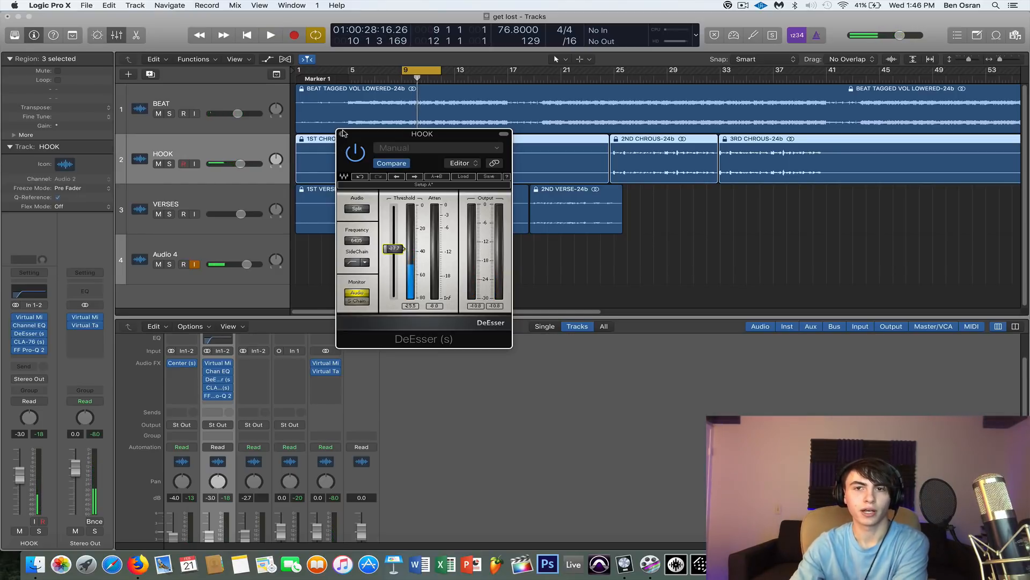
pyautogui.click(343, 133)
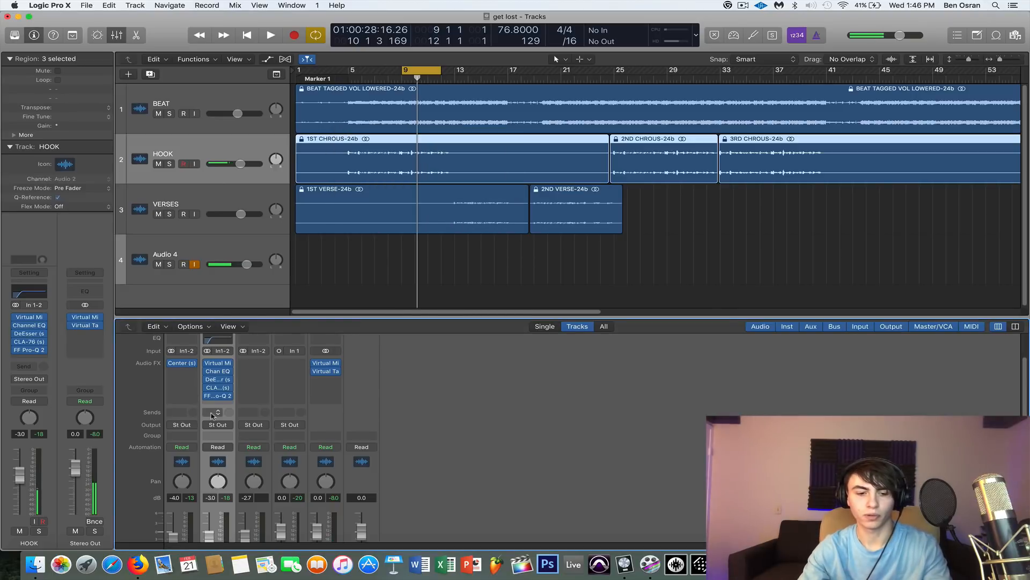
# Add three sends on the HOOK channel, routed to Bus 1, Bus 2 and Bus 3.
pyautogui.click(215, 412)
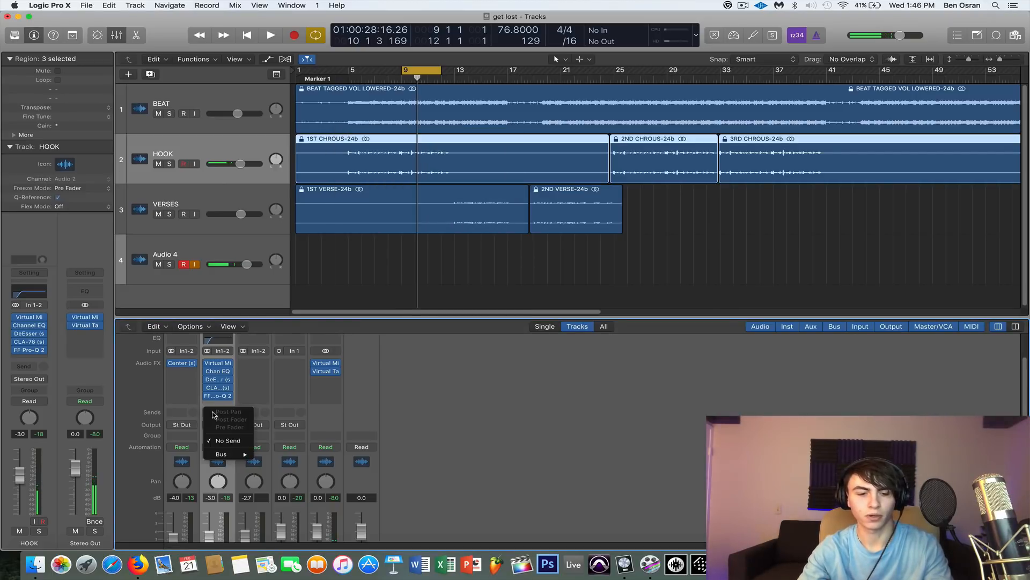
pyautogui.click(259, 395)
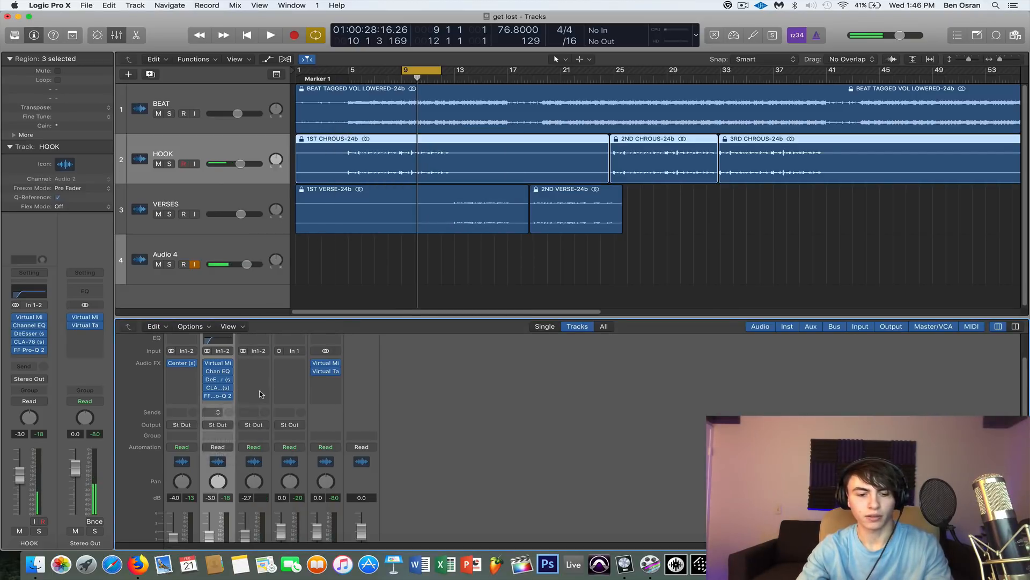
pyautogui.click(217, 413)
pyautogui.moveTo(231, 455)
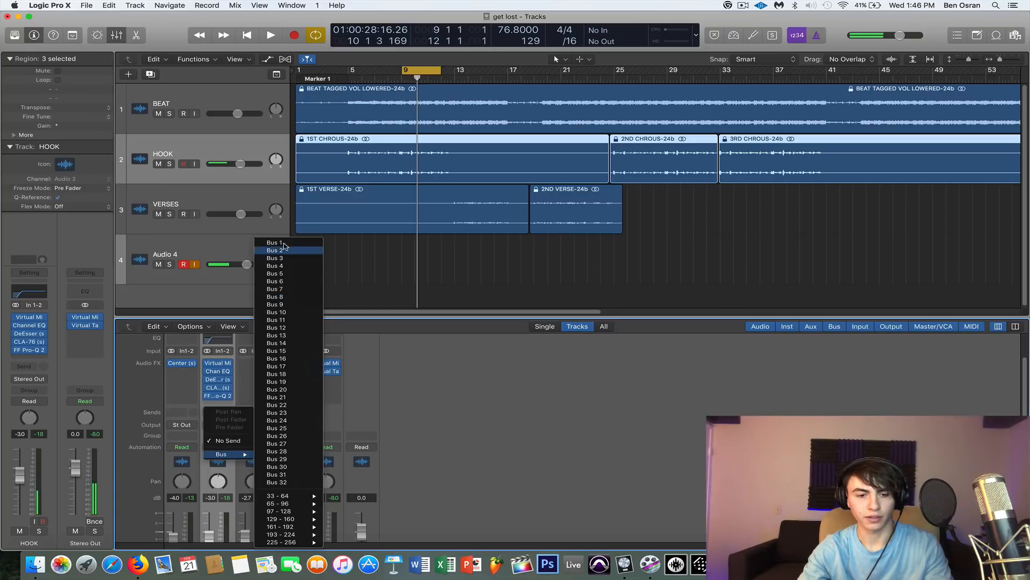
pyautogui.click(284, 245)
pyautogui.click(218, 418)
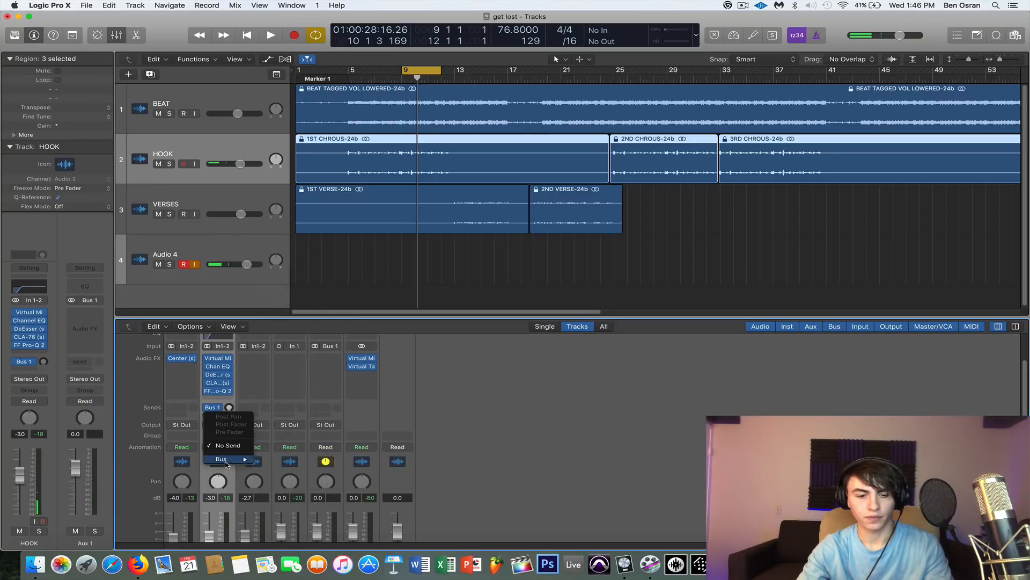
pyautogui.moveTo(236, 459)
pyautogui.click(283, 251)
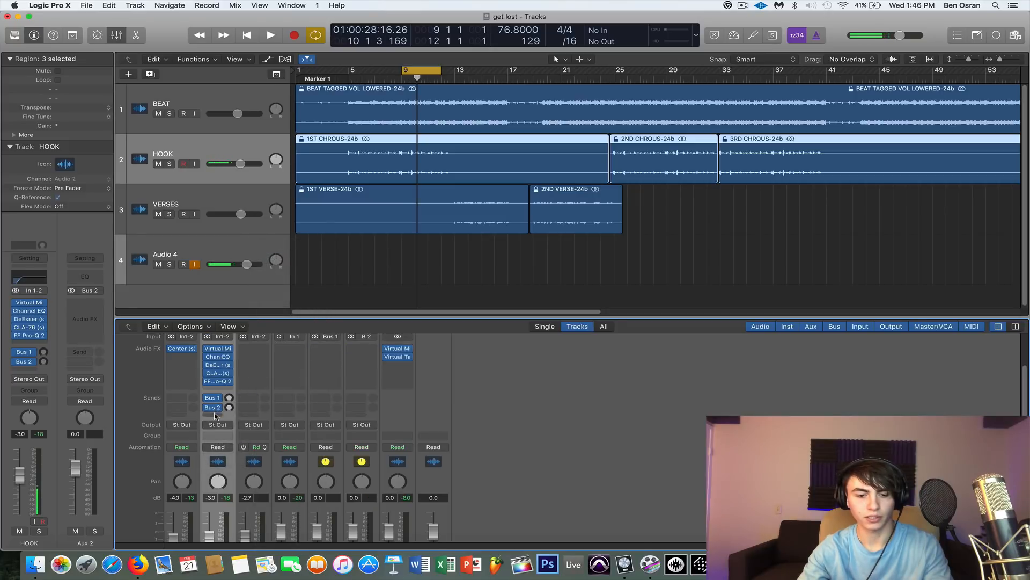
pyautogui.click(215, 417)
pyautogui.moveTo(228, 460)
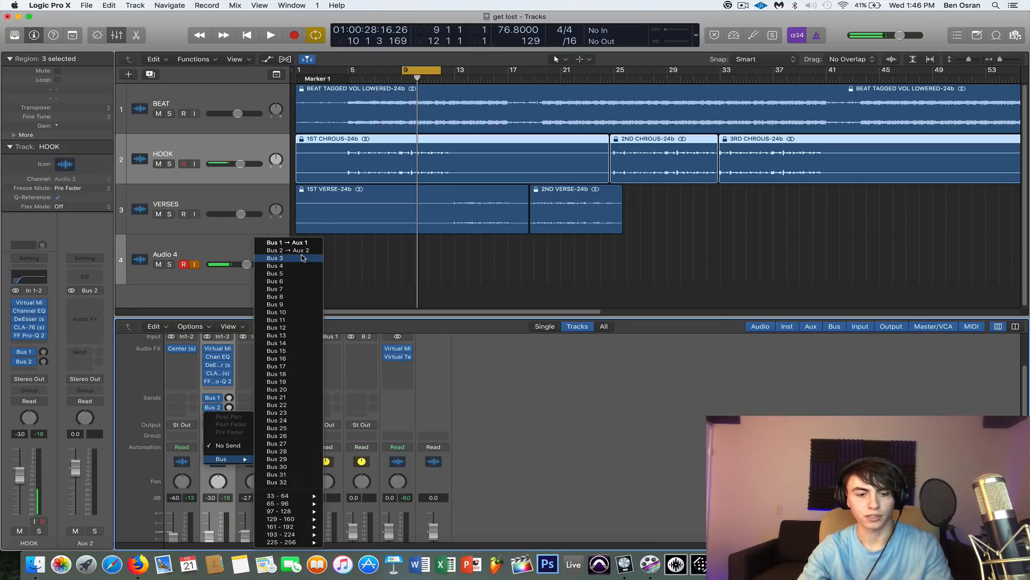
pyautogui.click(284, 258)
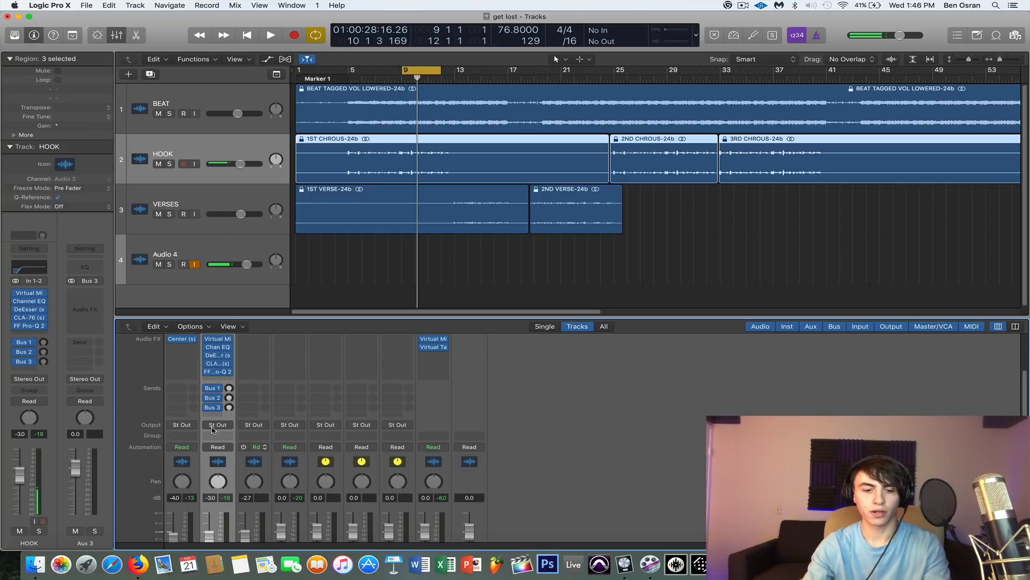
# Insert the stereo Waves RVerb reverb in the Audio FX slot of the aux channel fed by Bus 1.
pyautogui.scroll(3, 213, 429)
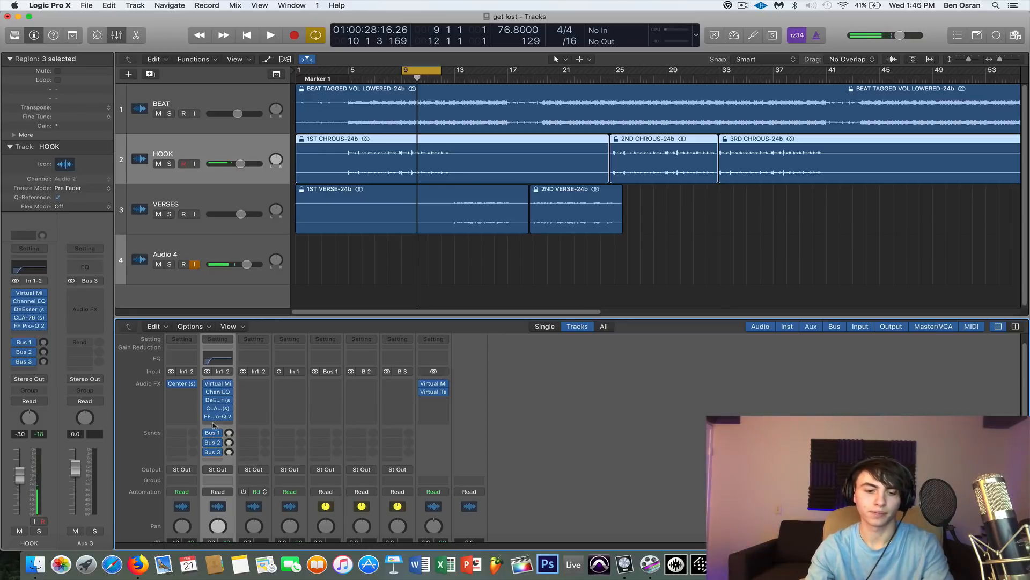
pyautogui.click(337, 382)
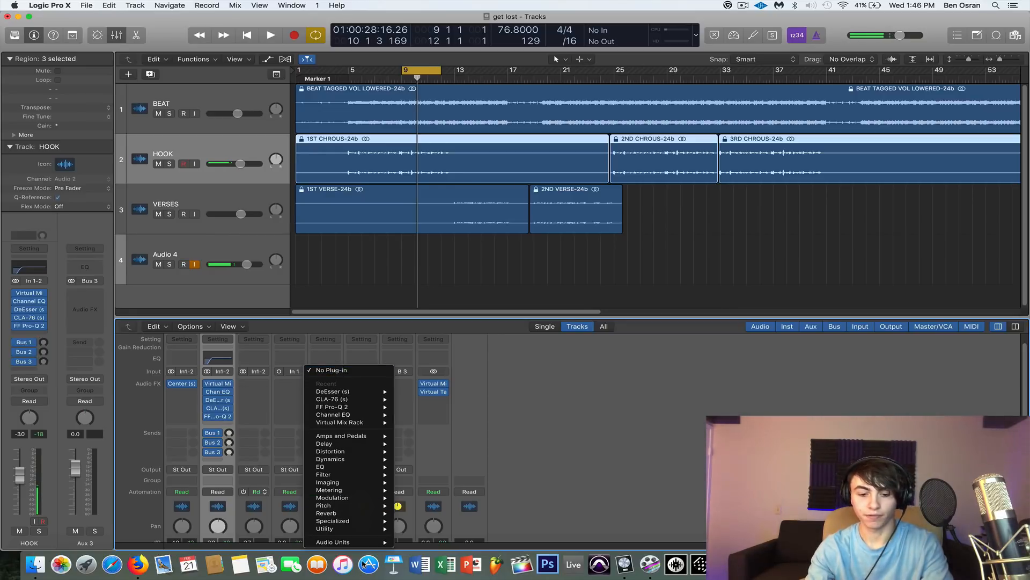
pyautogui.moveTo(355, 543)
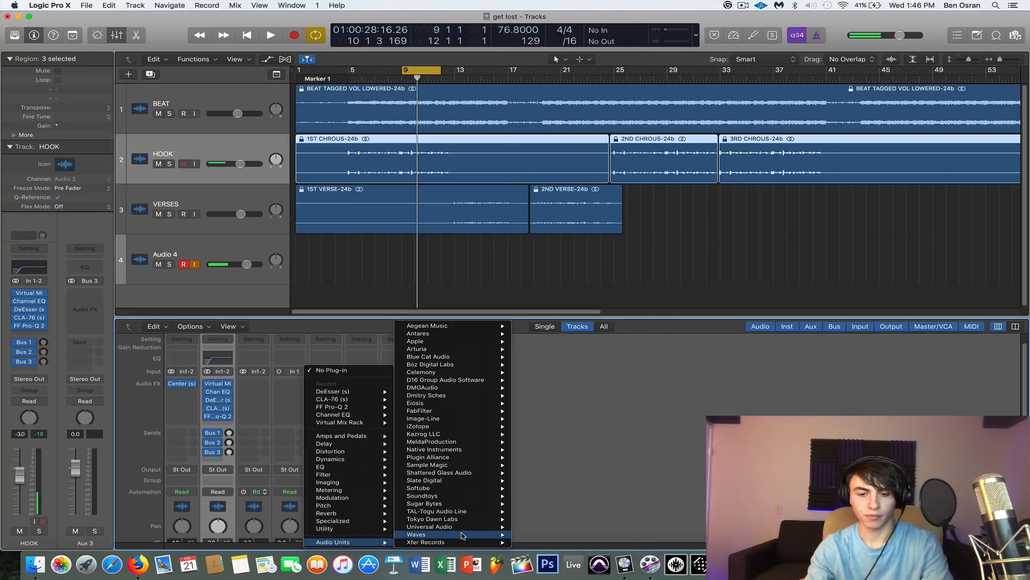
pyautogui.moveTo(462, 534)
pyautogui.moveTo(574, 341)
pyautogui.scroll(-20, 575, 342)
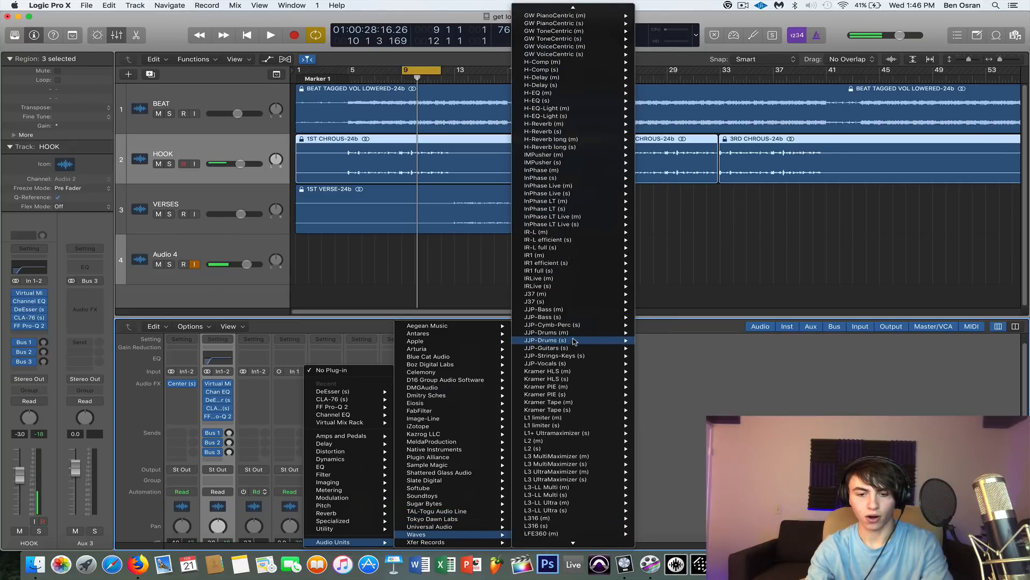
pyautogui.scroll(-3, 574, 341)
pyautogui.scroll(5, 575, 341)
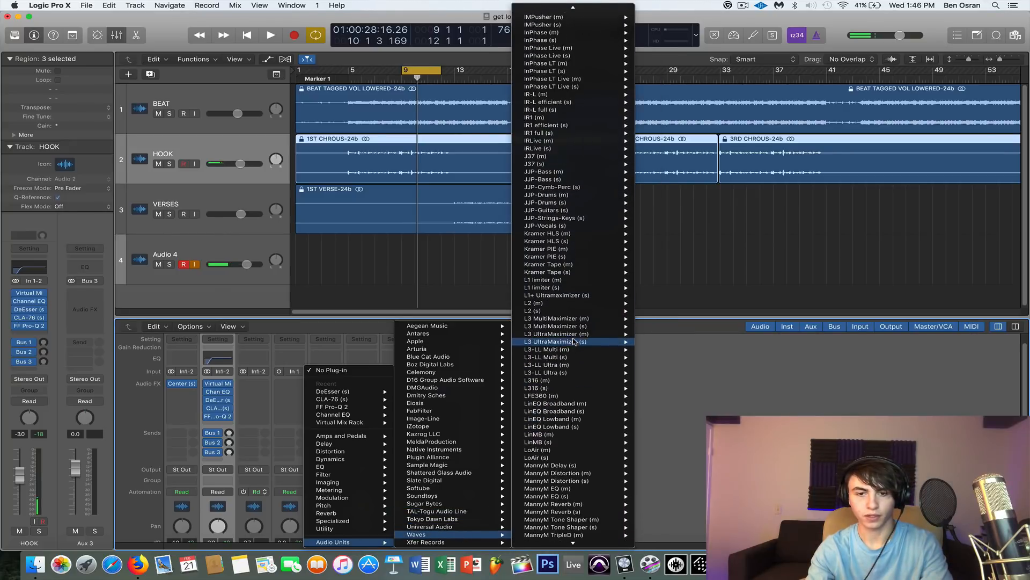
pyautogui.scroll(-20, 574, 342)
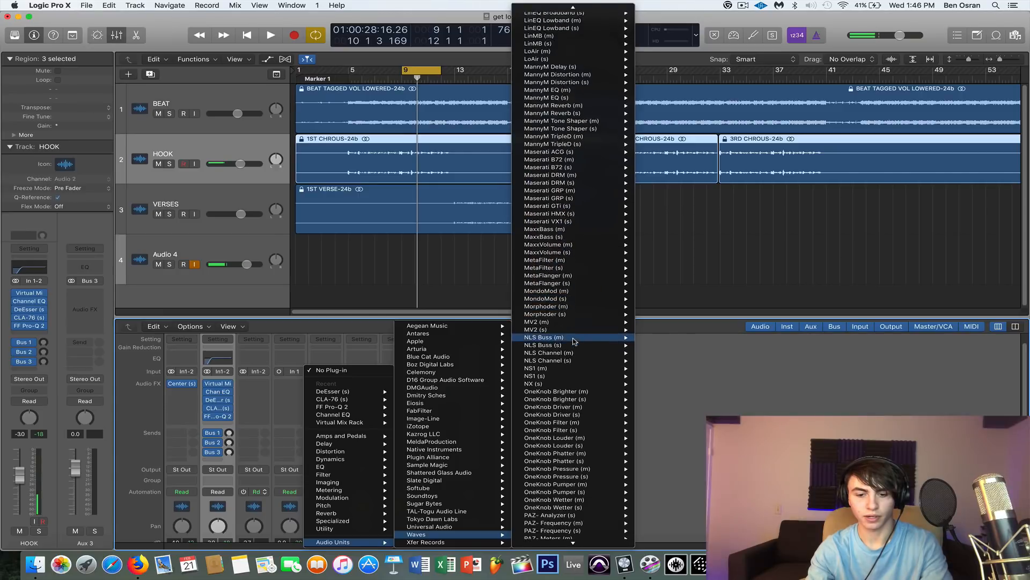
pyautogui.scroll(-20, 575, 341)
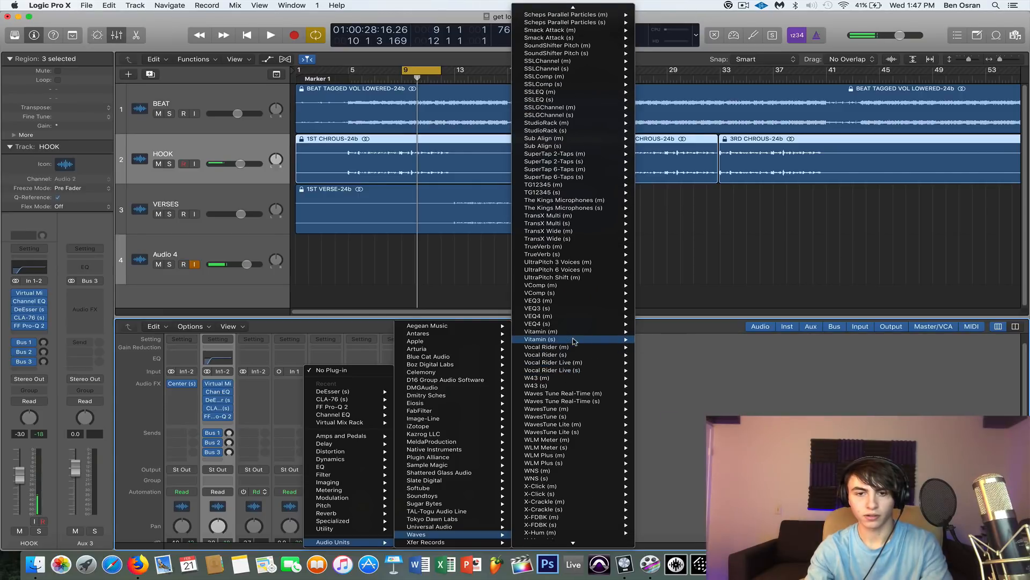
pyautogui.scroll(10, 574, 341)
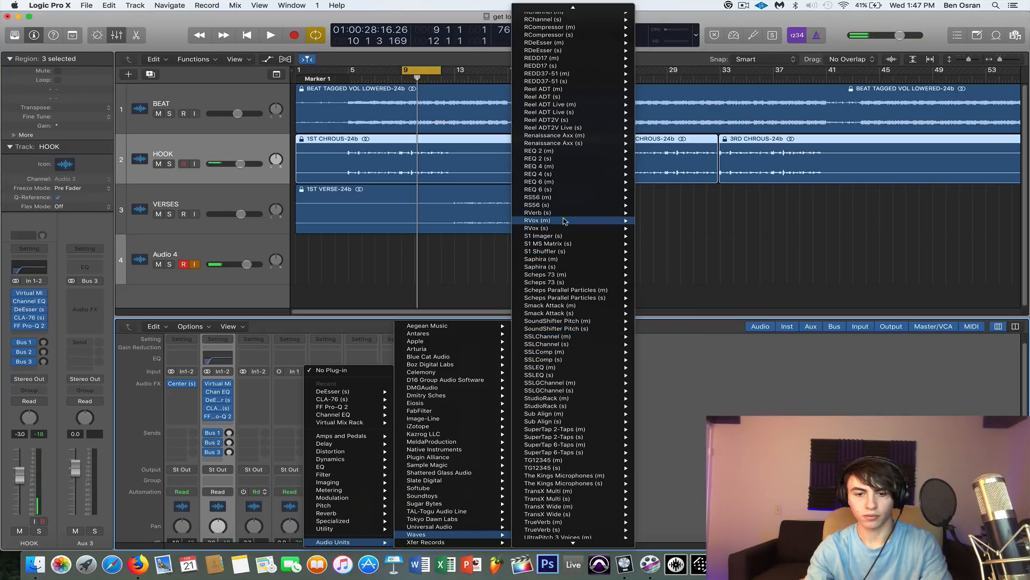
pyautogui.moveTo(564, 218)
pyautogui.moveTo(637, 215)
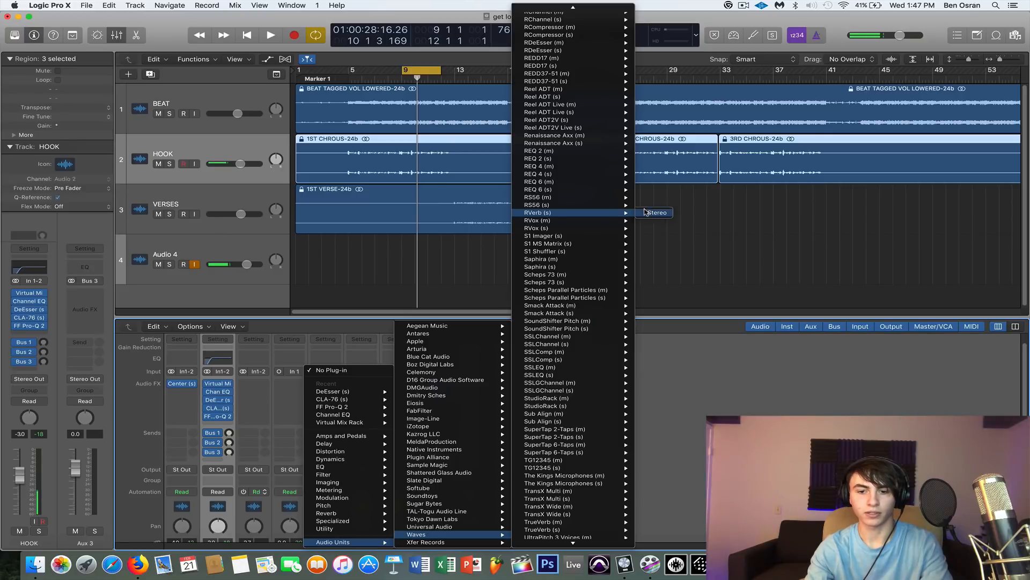
pyautogui.click(654, 212)
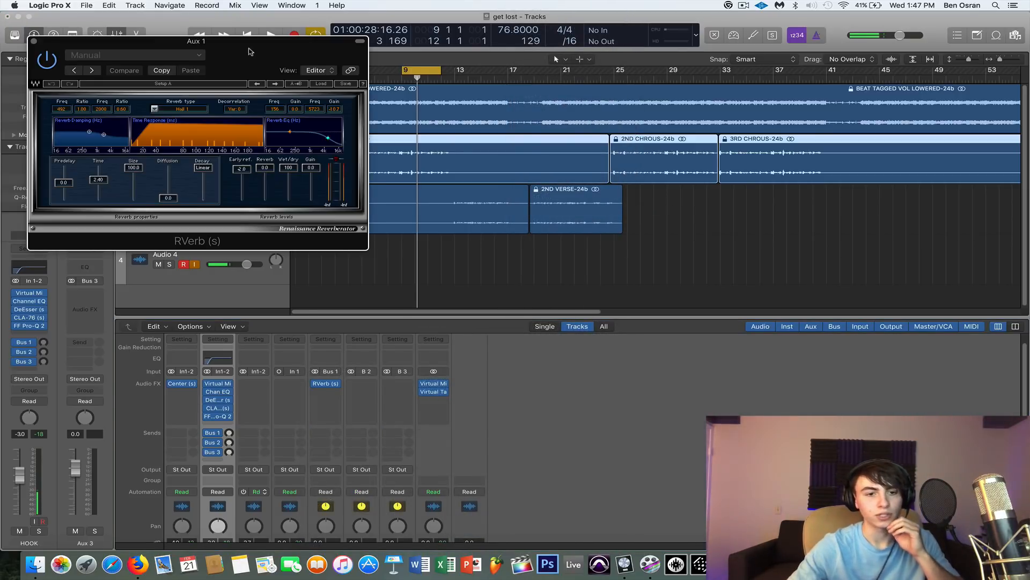
# Set the RVerb's reverb type to Plate 2 and HOOK's Bus 1 send to 0.0, keeping the plug-in window clear of the track headers.
pyautogui.moveTo(249, 51); pyautogui.dragTo(583, 65)
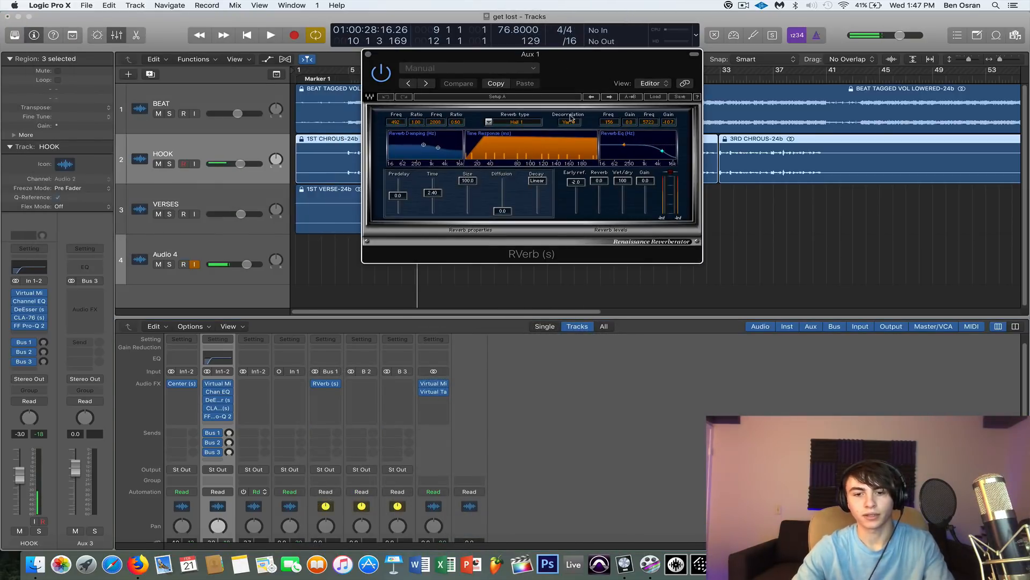
pyautogui.click(489, 123)
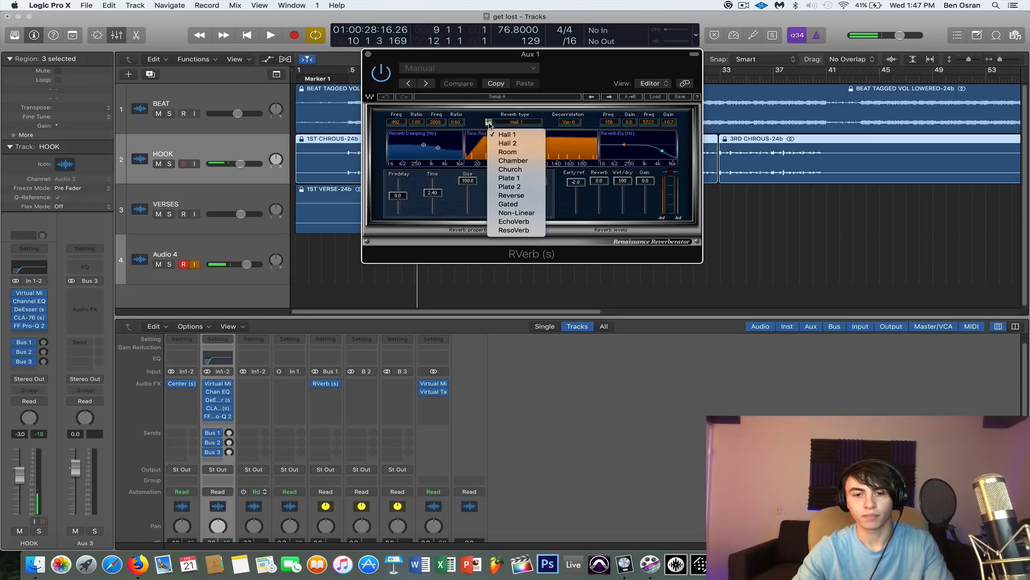
pyautogui.click(516, 183)
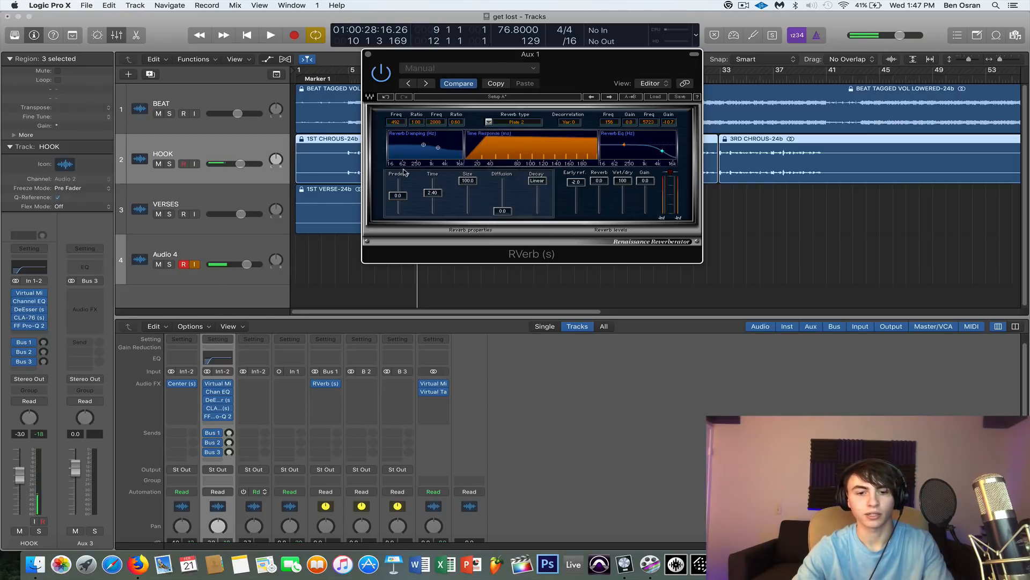
pyautogui.click(229, 433)
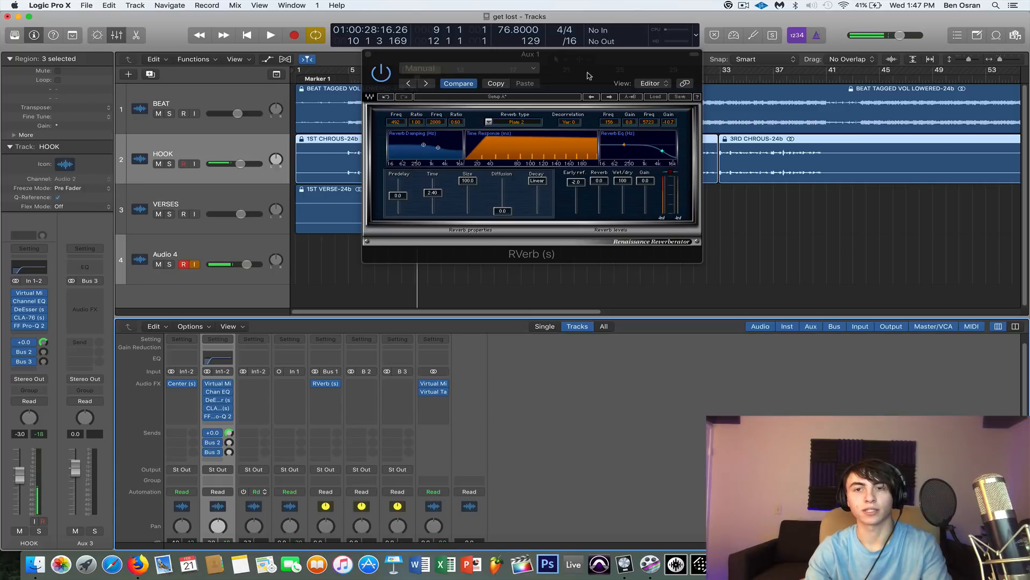
pyautogui.moveTo(589, 76); pyautogui.dragTo(682, 97)
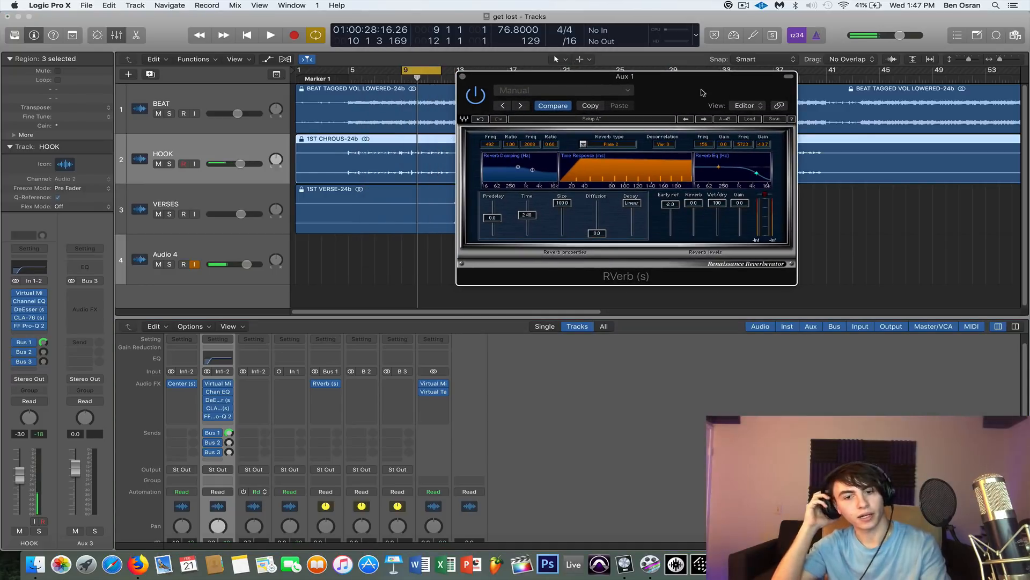
# During playback, set the RVerb's predelay to 20.2, time to 1.99, size to 72.5 and diffusion to 100.0, and cut the reverb EQ's lows around 147 Hz.
pyautogui.press('space')
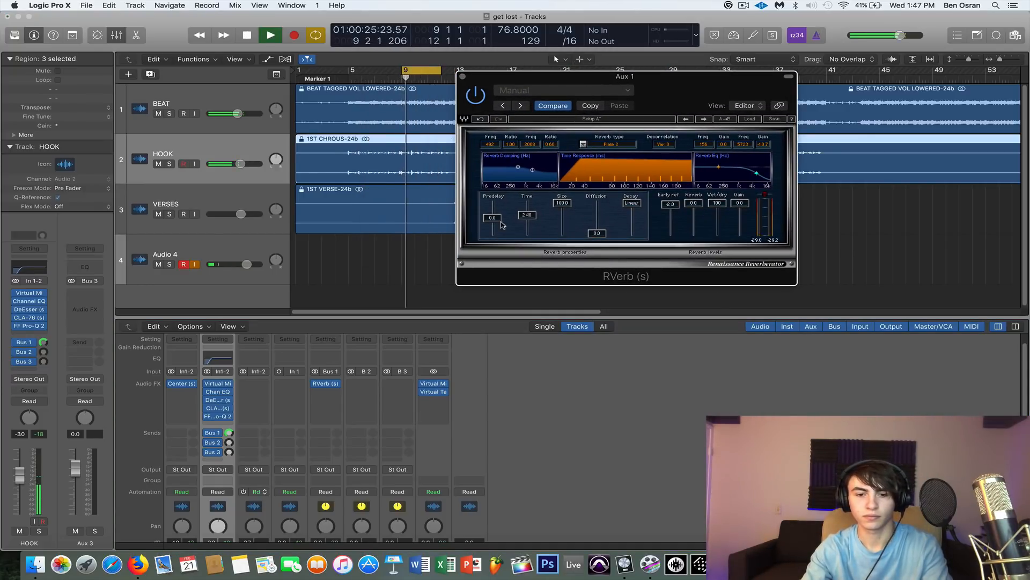
pyautogui.moveTo(493, 218); pyautogui.dragTo(529, 217)
pyautogui.click(528, 215)
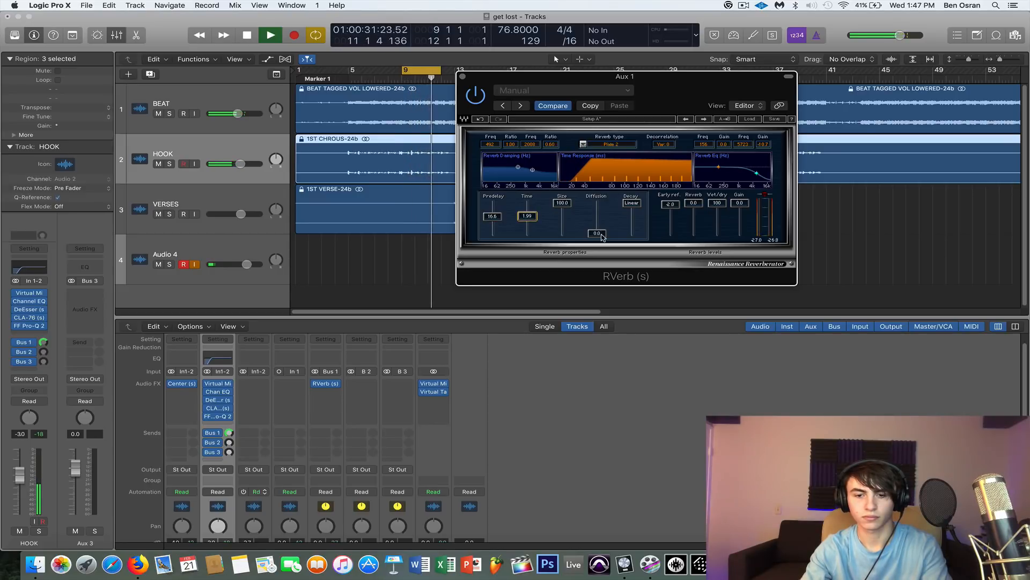
pyautogui.moveTo(602, 236); pyautogui.dragTo(602, 204)
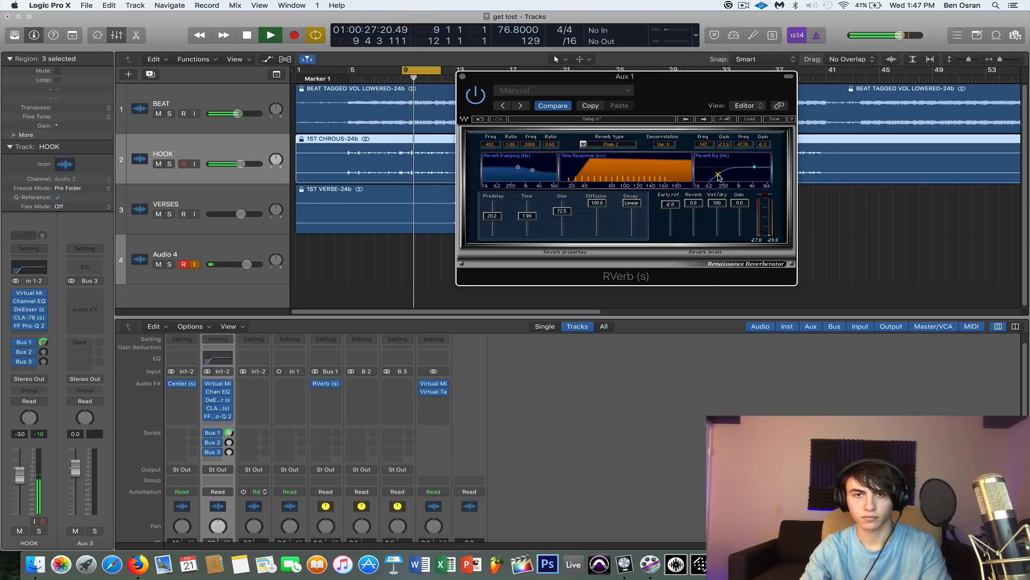
pyautogui.press('space')
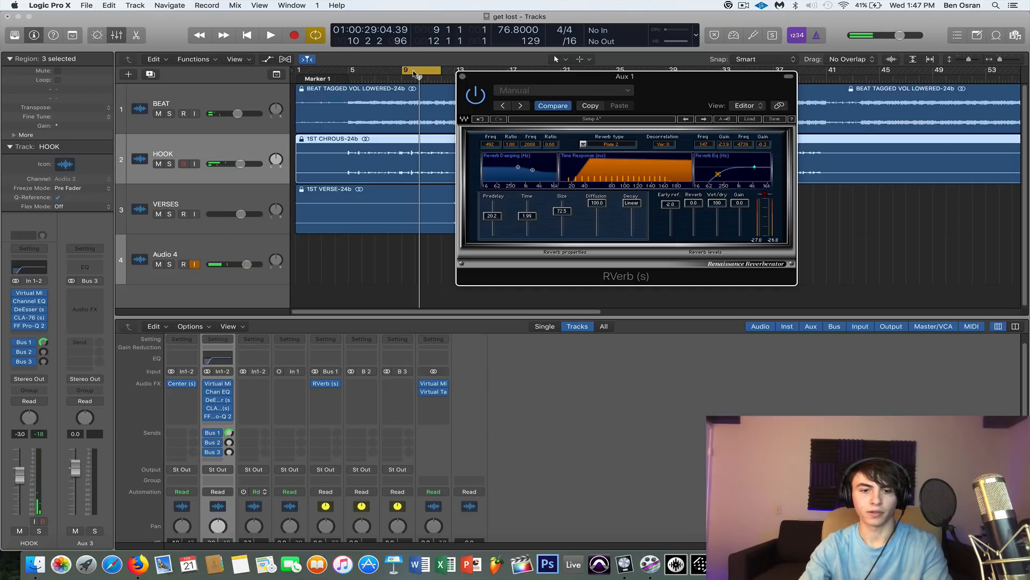
# Turn off cycle mode and lower HOOK's Bus 1 send while playing the song from about bar 5.
pyautogui.click(414, 71)
pyautogui.click(316, 35)
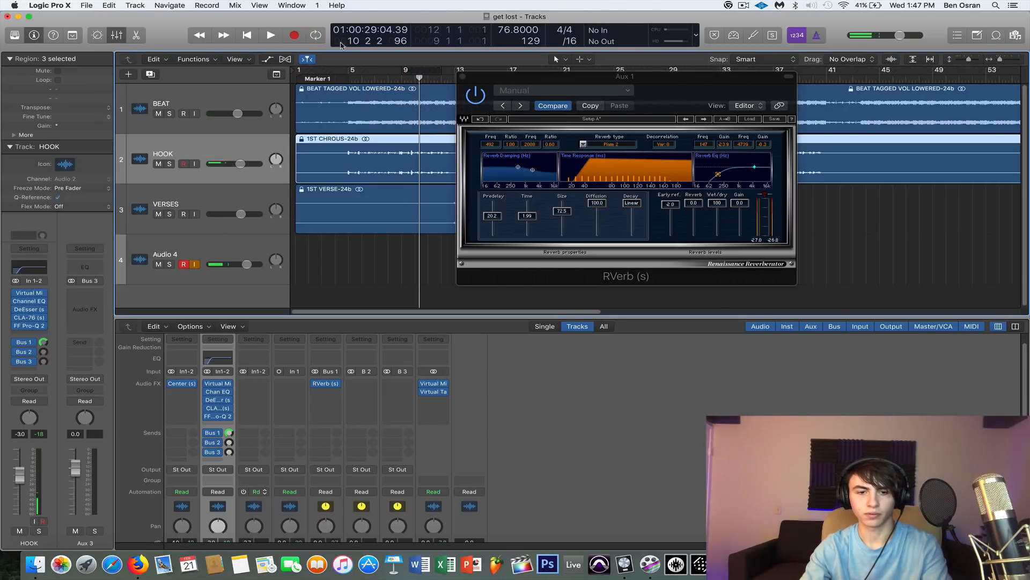
pyautogui.press('space')
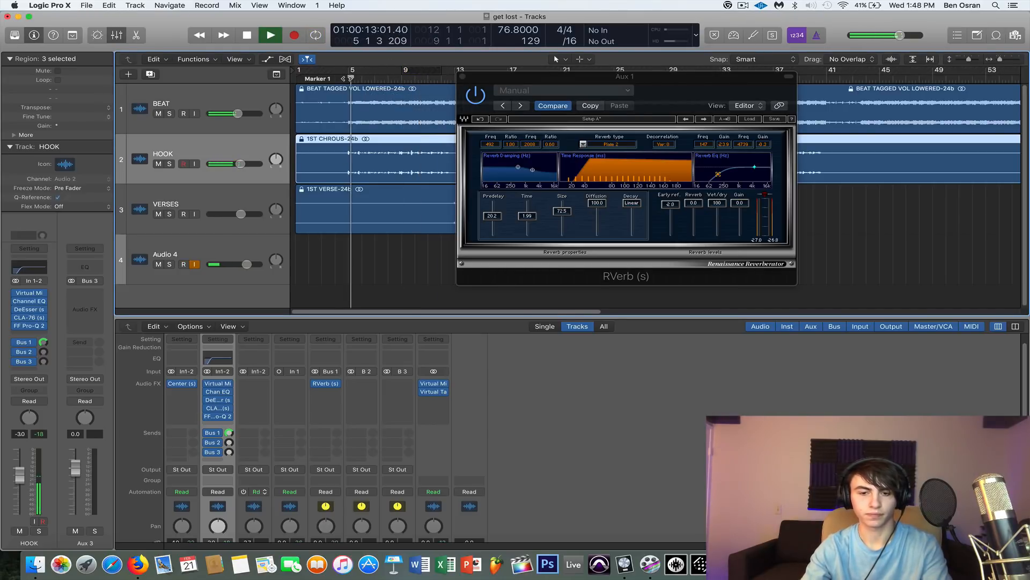
pyautogui.moveTo(230, 433); pyautogui.dragTo(235, 461)
pyautogui.press('space')
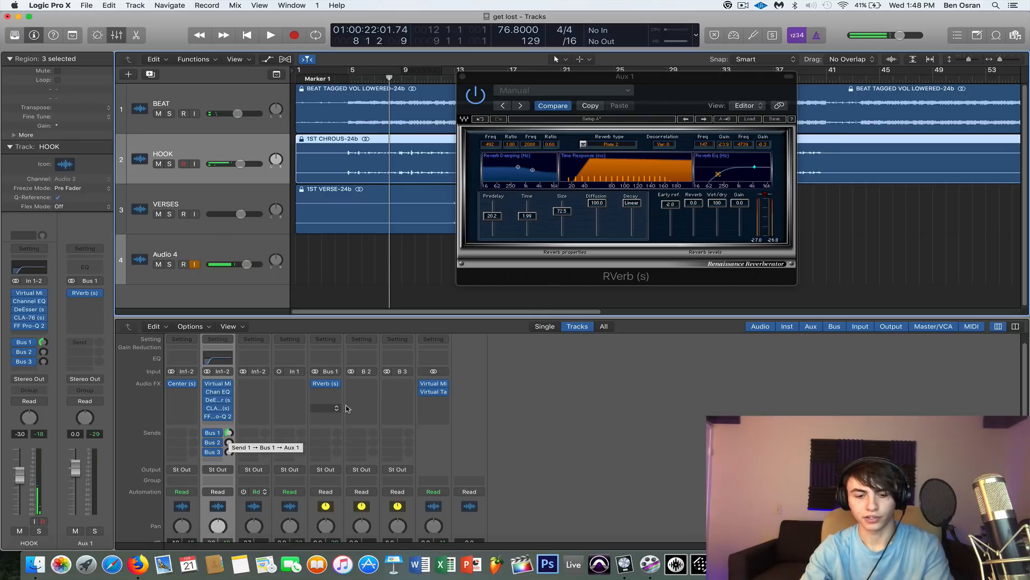
# Insert the stereo Waves H-Delay in the Audio FX slot of the aux channel fed by Bus 2.
pyautogui.click(363, 383)
pyautogui.moveTo(378, 543)
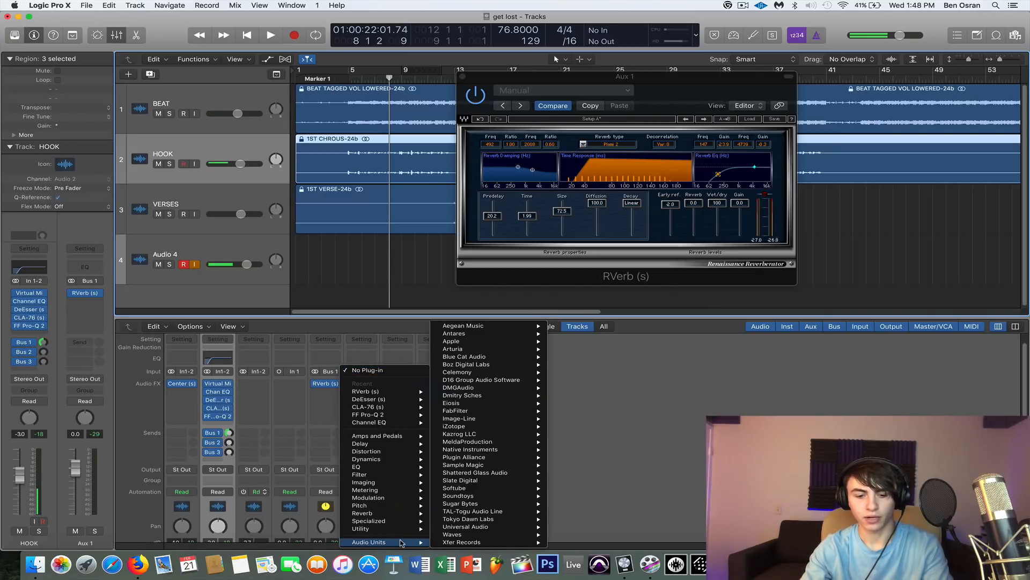
pyautogui.moveTo(483, 534)
pyautogui.scroll(-5, 607, 336)
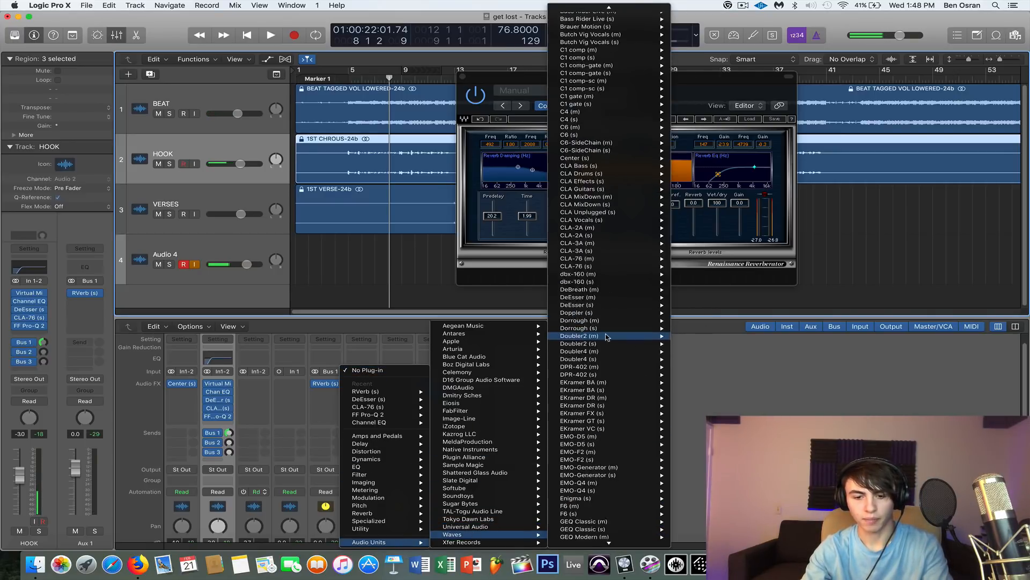
pyautogui.scroll(-15, 607, 336)
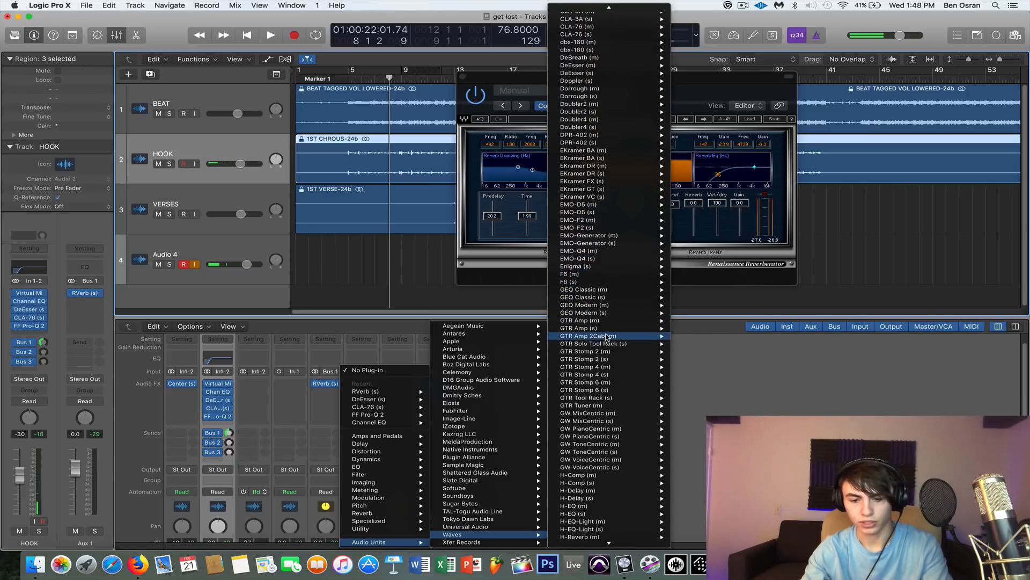
pyautogui.scroll(-1, 607, 337)
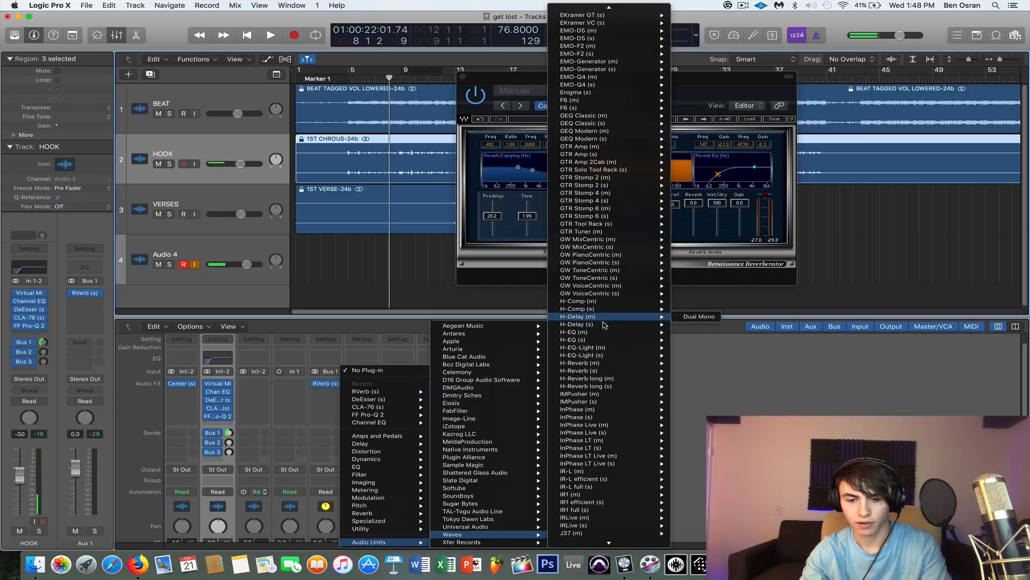
pyautogui.moveTo(604, 326)
pyautogui.click(696, 325)
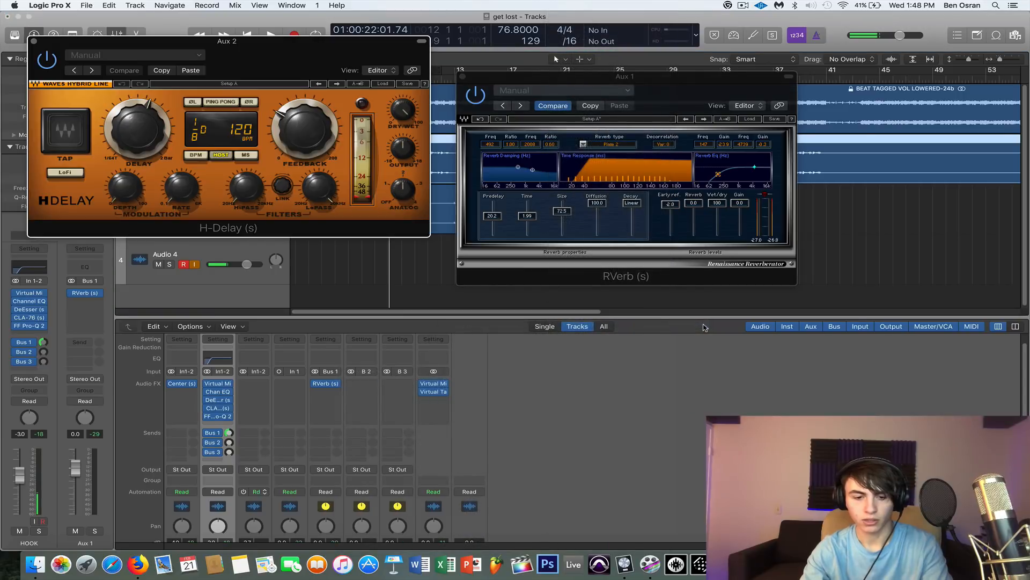
# Load the Tape Delay preset from the H-Delay's Classics presets and set HOOK's Bus 2 send to 0.0.
pyautogui.click(384, 83)
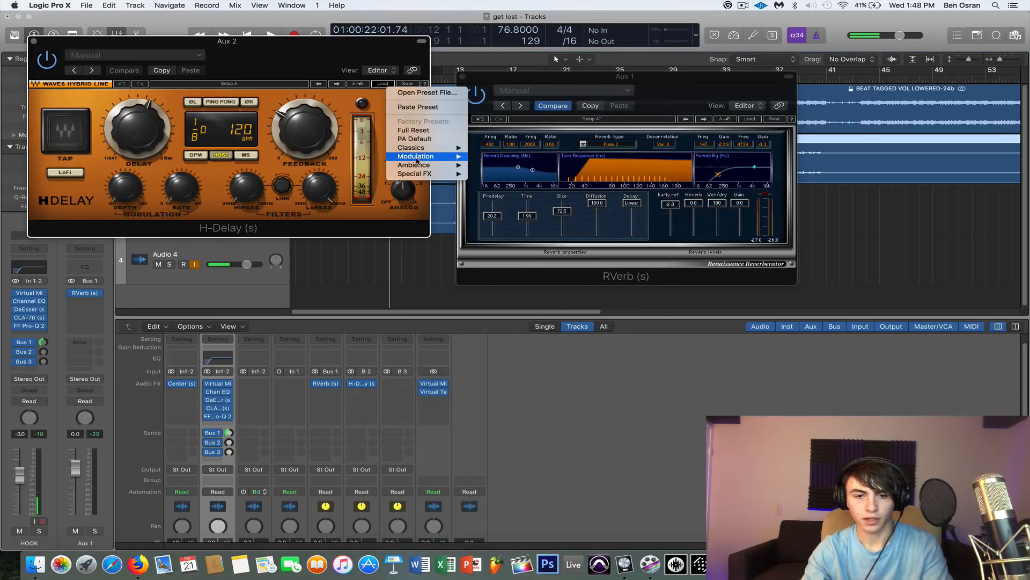
pyautogui.moveTo(424, 148)
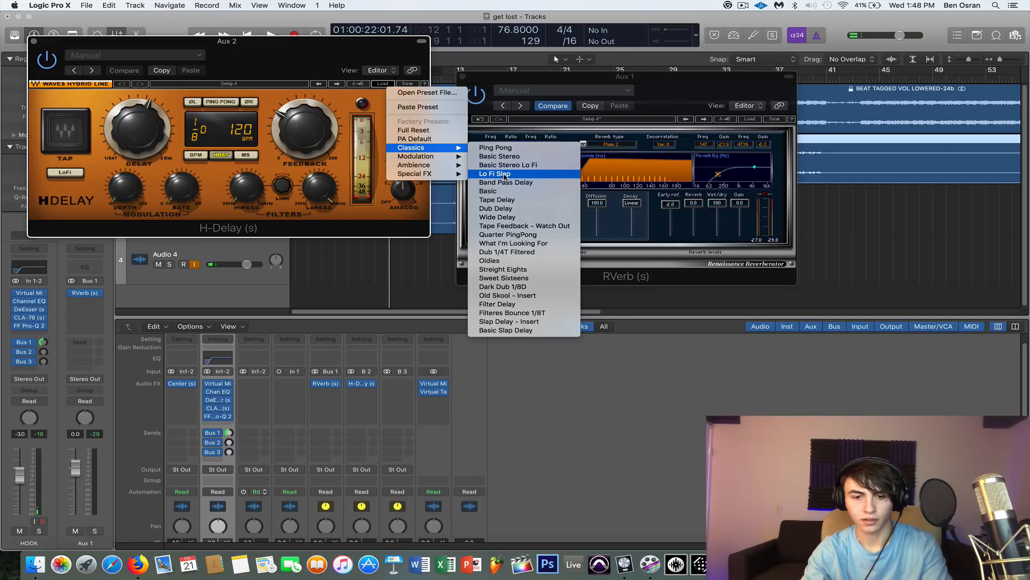
pyautogui.click(520, 200)
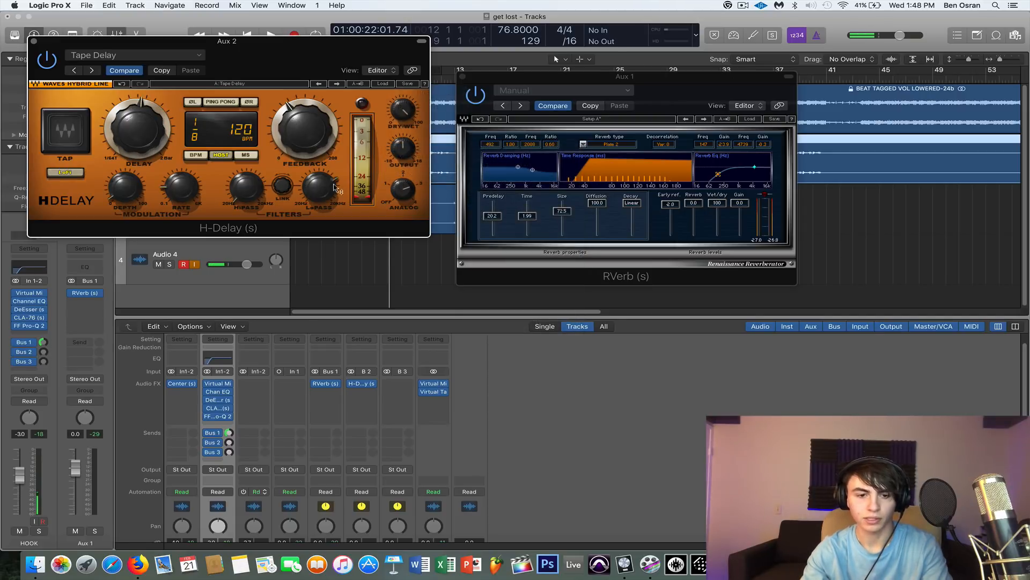
pyautogui.keyDown('alt'); pyautogui.click(229, 442); pyautogui.keyUp('alt')
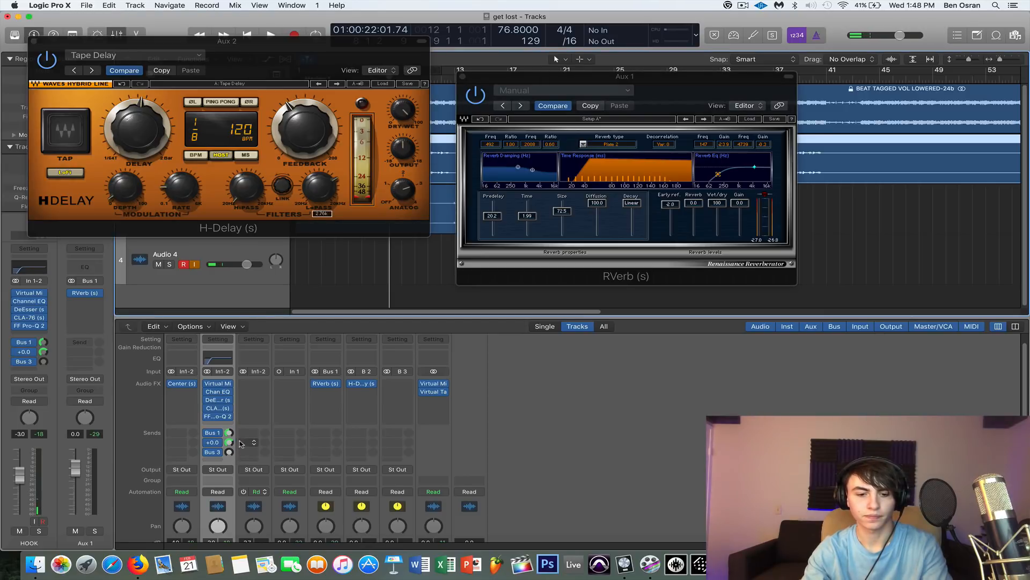
# During playback, set the H-Delay's delay time to 1/32 and lower its feedback.
pyautogui.press('space')
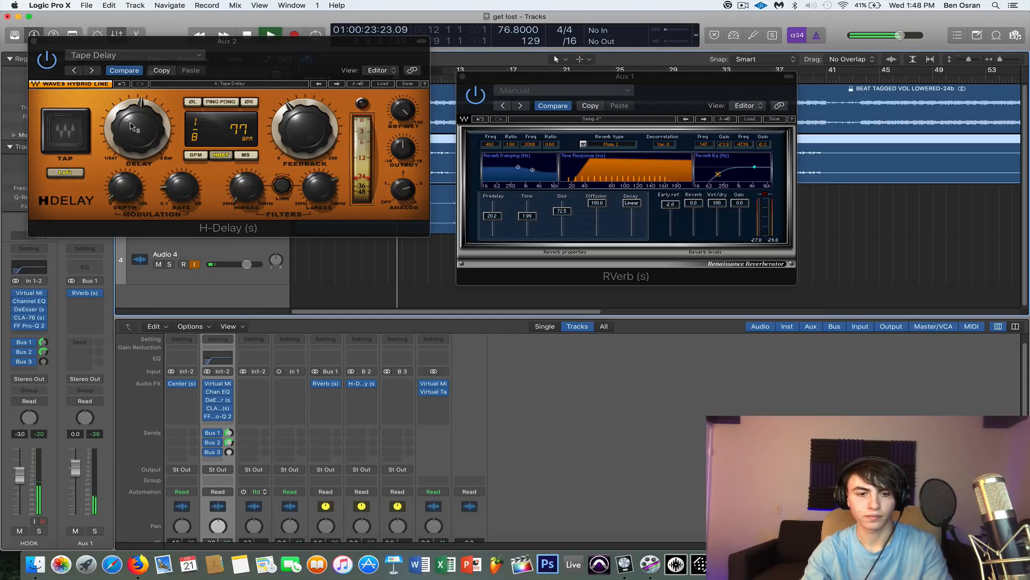
pyautogui.moveTo(133, 127); pyautogui.dragTo(133, 153)
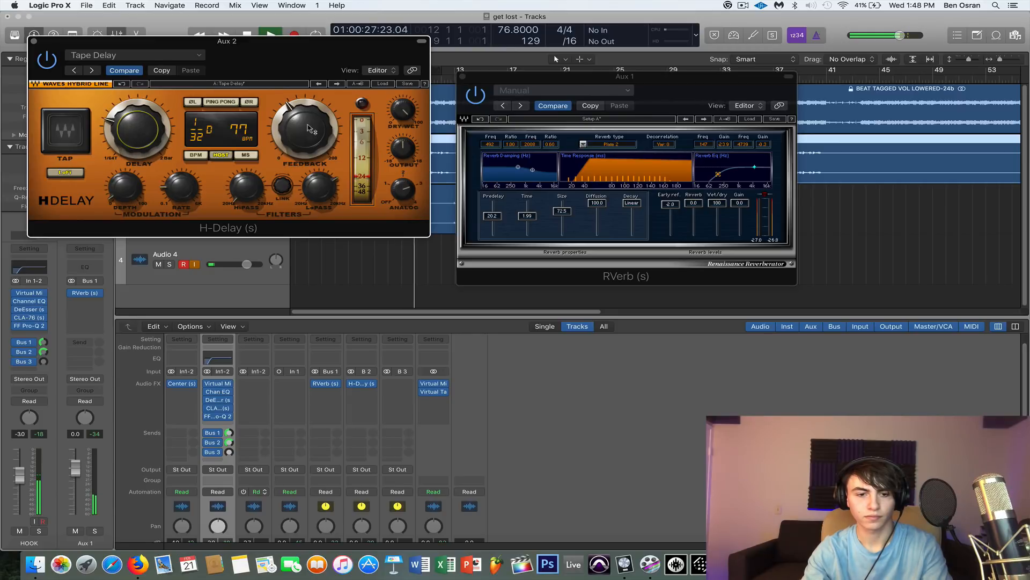
pyautogui.moveTo(314, 132)
pyautogui.mouseDown()
pyautogui.moveTo(314, 153)
pyautogui.moveTo(314, 135)
pyautogui.mouseUp()
pyautogui.moveTo(142, 129); pyautogui.dragTo(143, 133)
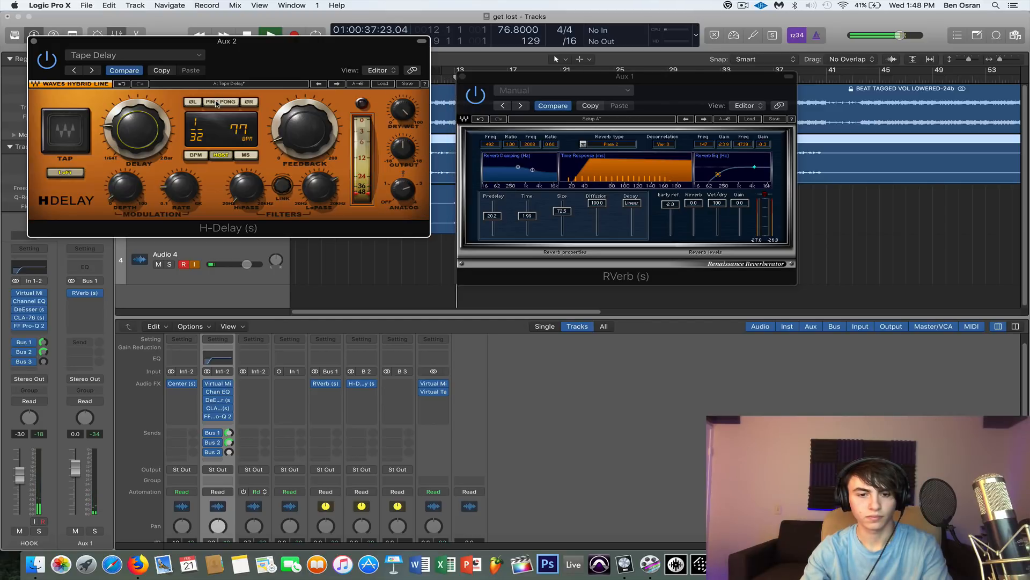
# Set the cycle range from bar 5 to bar 13, moving the H-Delay window out of the way.
pyautogui.moveTo(366, 40); pyautogui.dragTo(283, 205)
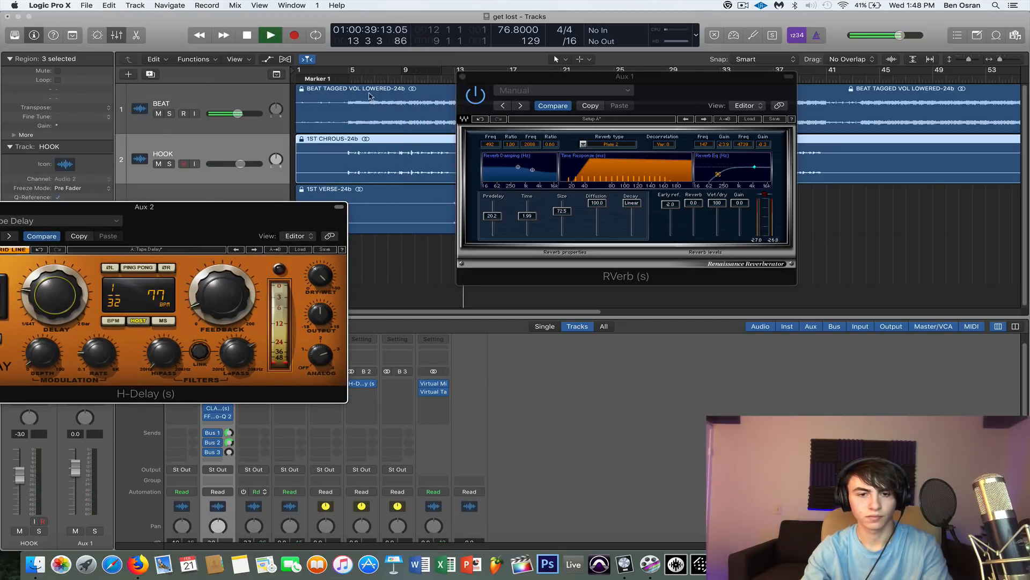
pyautogui.click(350, 79)
pyautogui.moveTo(351, 70); pyautogui.dragTo(448, 71)
pyautogui.moveTo(300, 200); pyautogui.dragTo(377, 123)
# Turn on the H-Delay's Ping Pong mode, lower HOOK's Bus 2 send to -9.6 and stop playback.
pyautogui.click(215, 191)
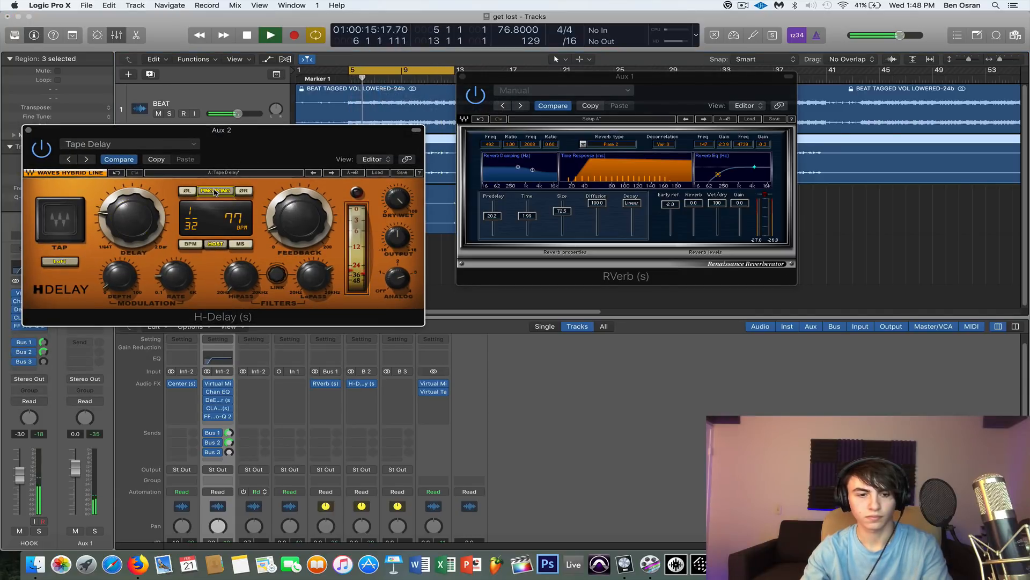
pyautogui.moveTo(231, 441); pyautogui.dragTo(231, 442)
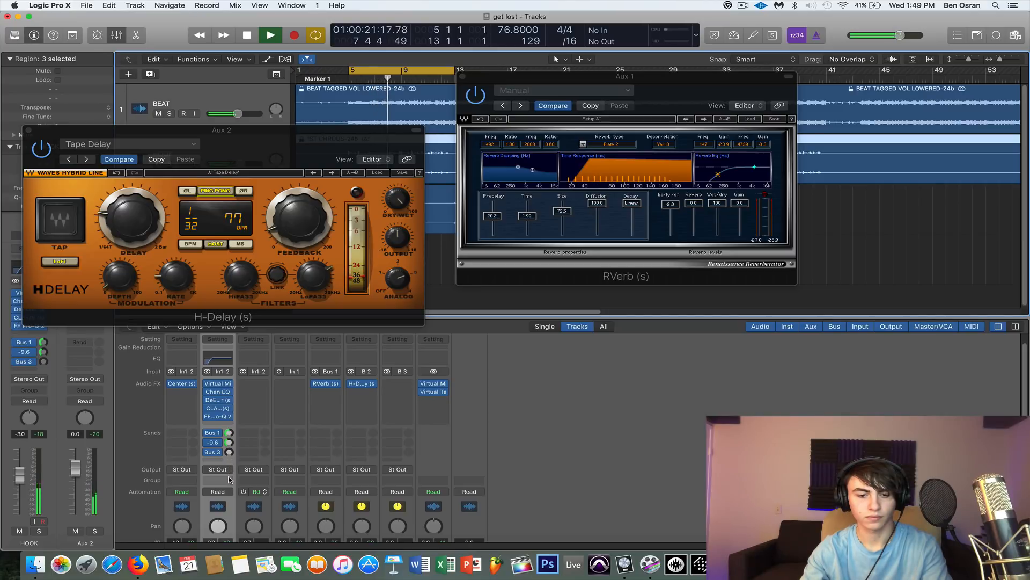
pyautogui.press('space')
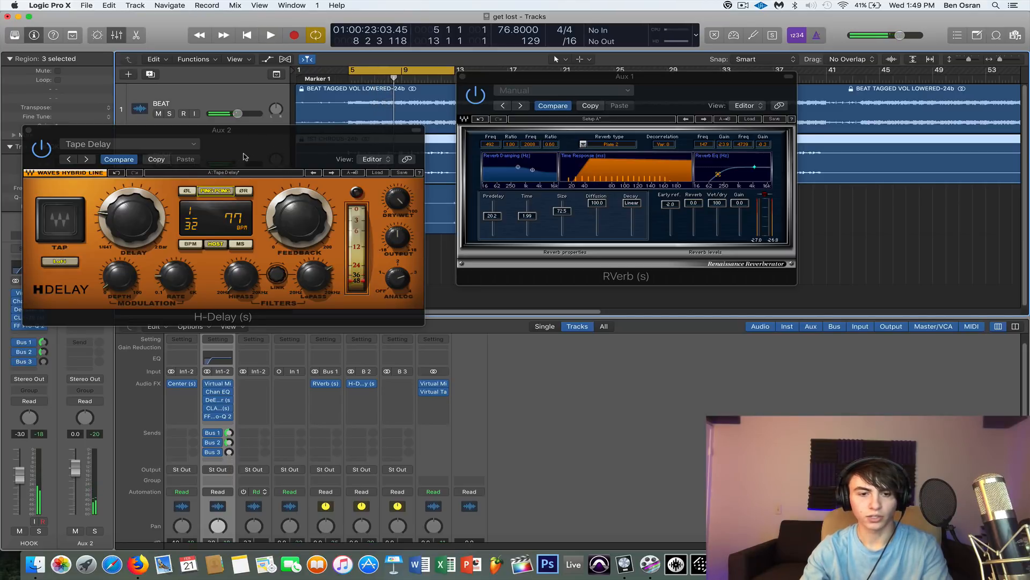
# Move the H-Delay window clear of the track headers and close it.
pyautogui.moveTo(259, 153); pyautogui.dragTo(370, 167)
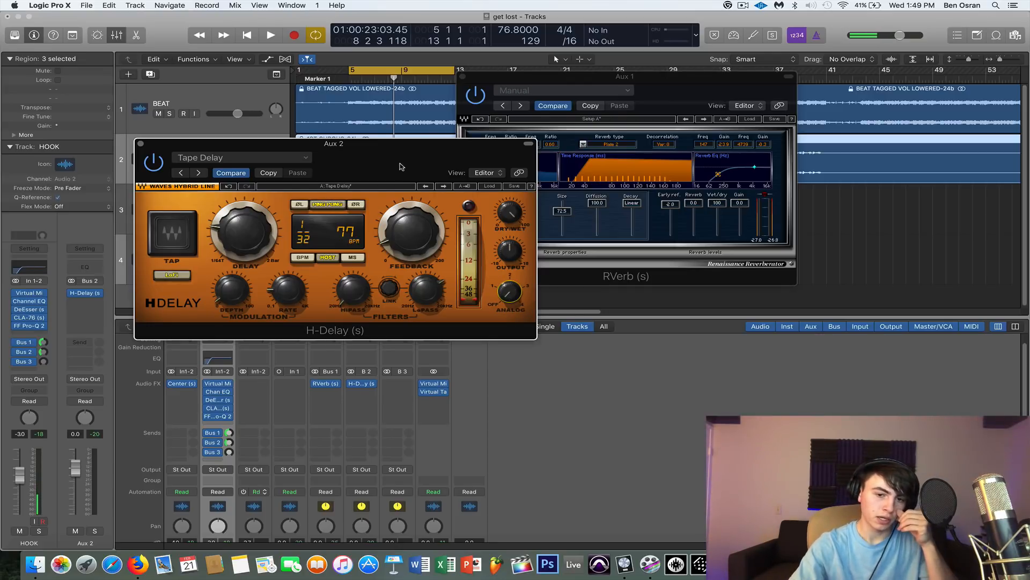
pyautogui.moveTo(400, 167); pyautogui.dragTo(590, 184)
pyautogui.moveTo(542, 307); pyautogui.dragTo(542, 290)
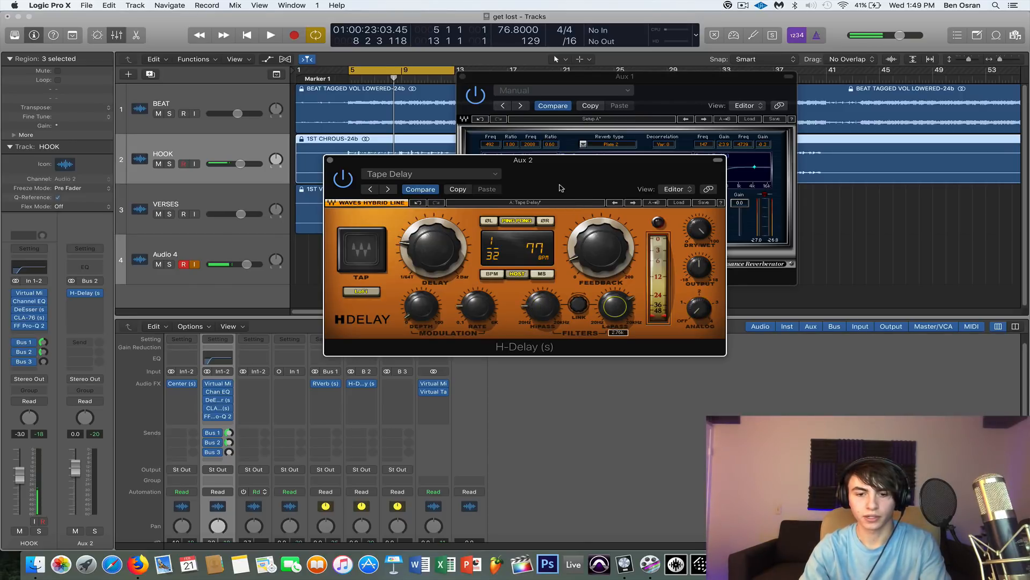
pyautogui.moveTo(560, 187); pyautogui.dragTo(602, 213)
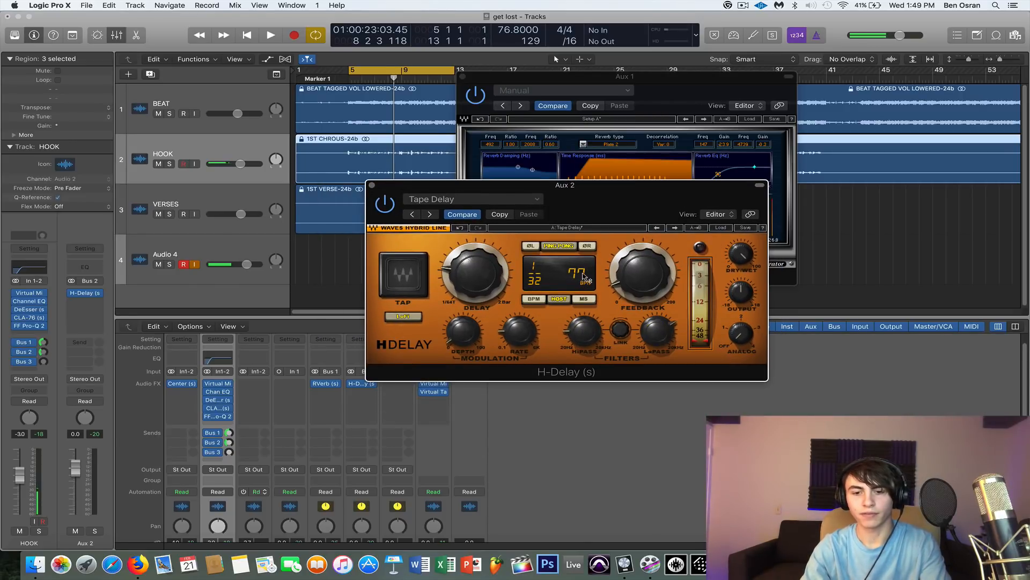
pyautogui.moveTo(589, 213); pyautogui.dragTo(632, 199)
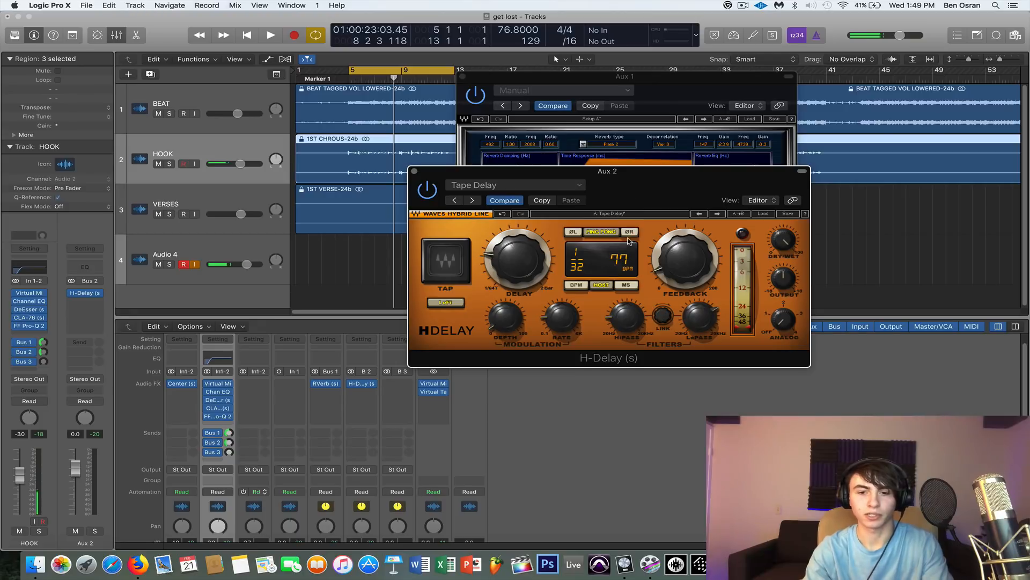
pyautogui.moveTo(623, 188); pyautogui.dragTo(597, 162)
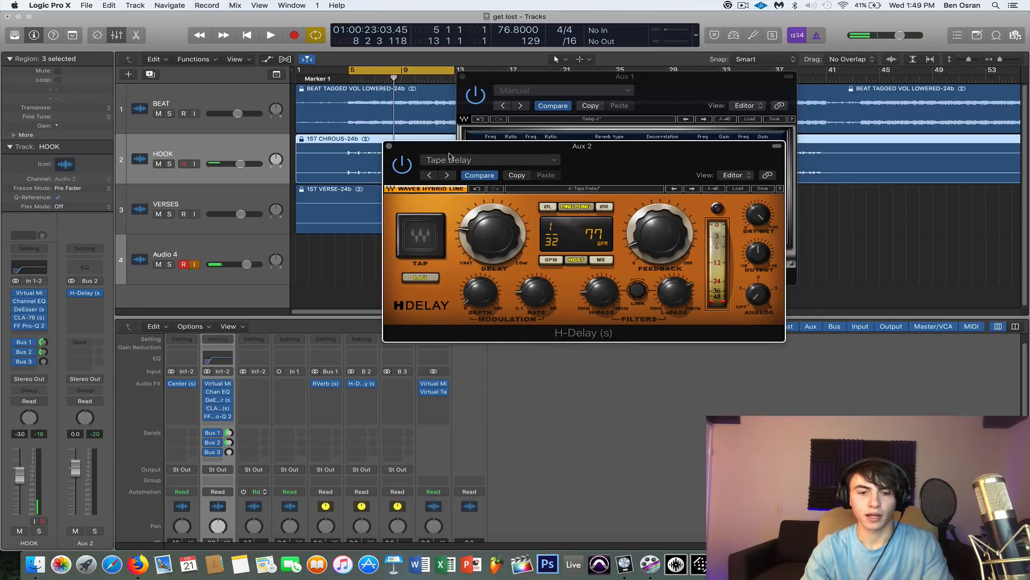
pyautogui.click(390, 146)
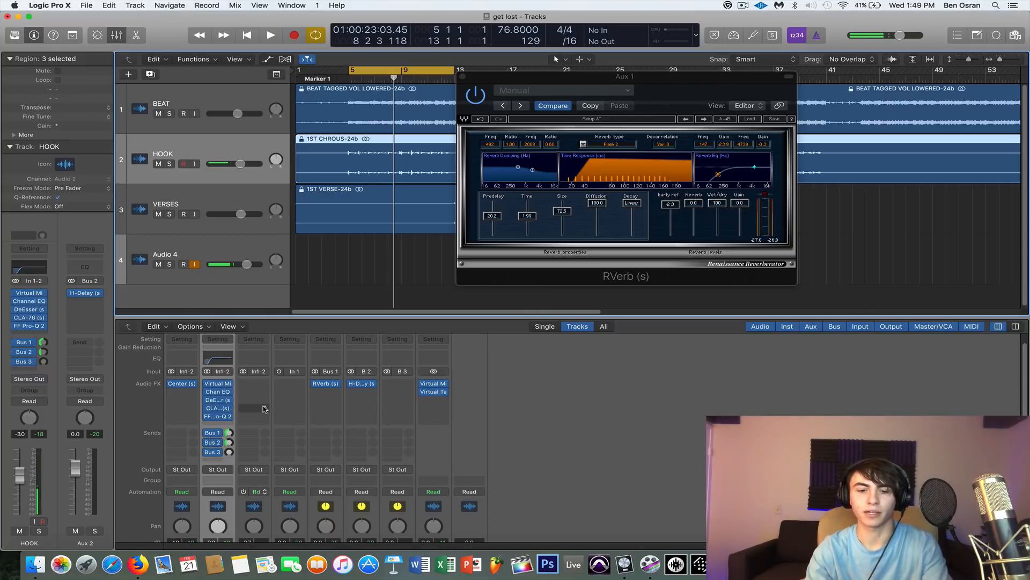
# Insert a stereo Waves H-Delay as the first plug-in on the Bus 3 aux channel.
pyautogui.click(398, 389)
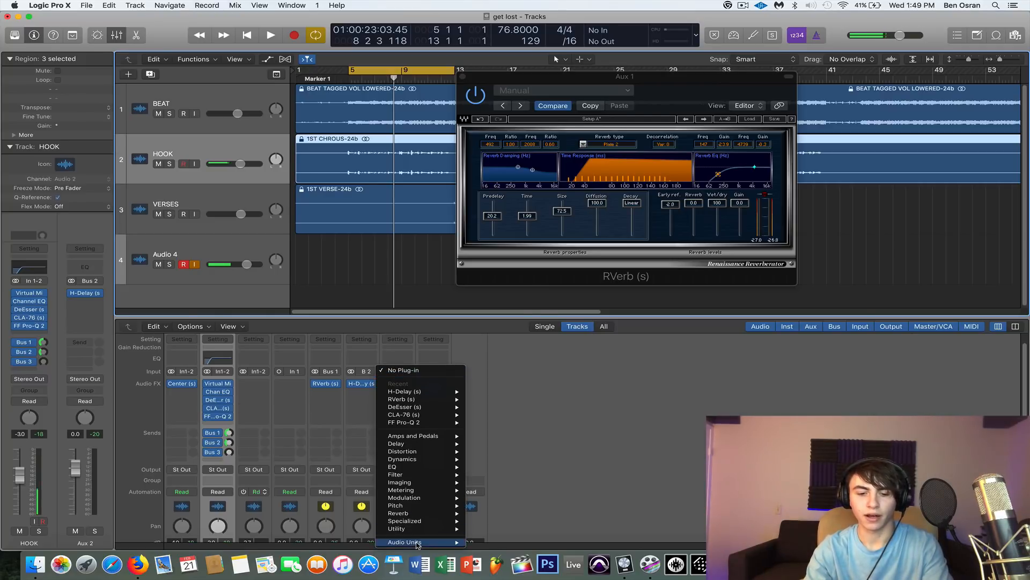
pyautogui.moveTo(419, 542)
pyautogui.moveTo(513, 536)
pyautogui.scroll(-5, 657, 336)
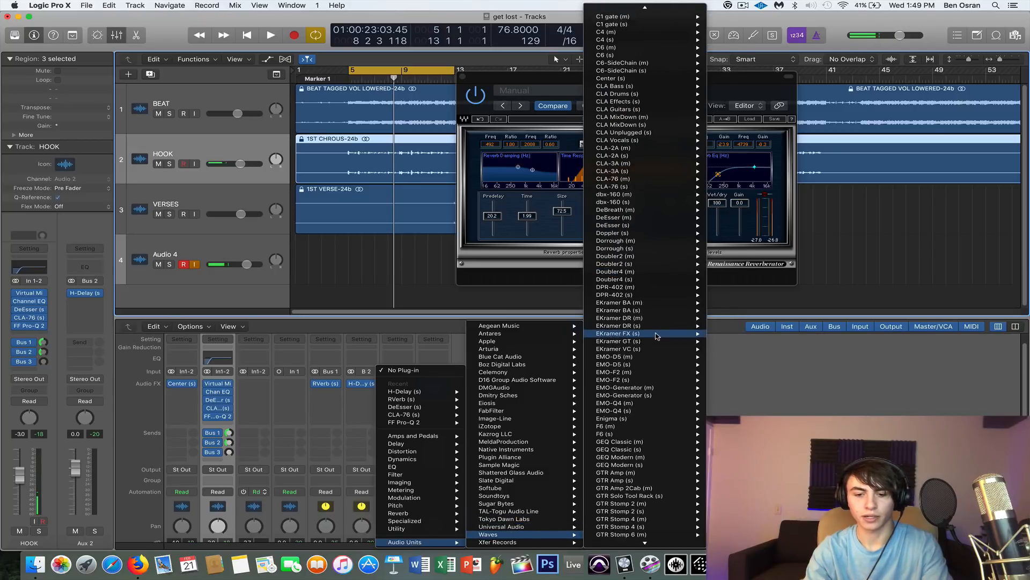
pyautogui.scroll(-3, 657, 336)
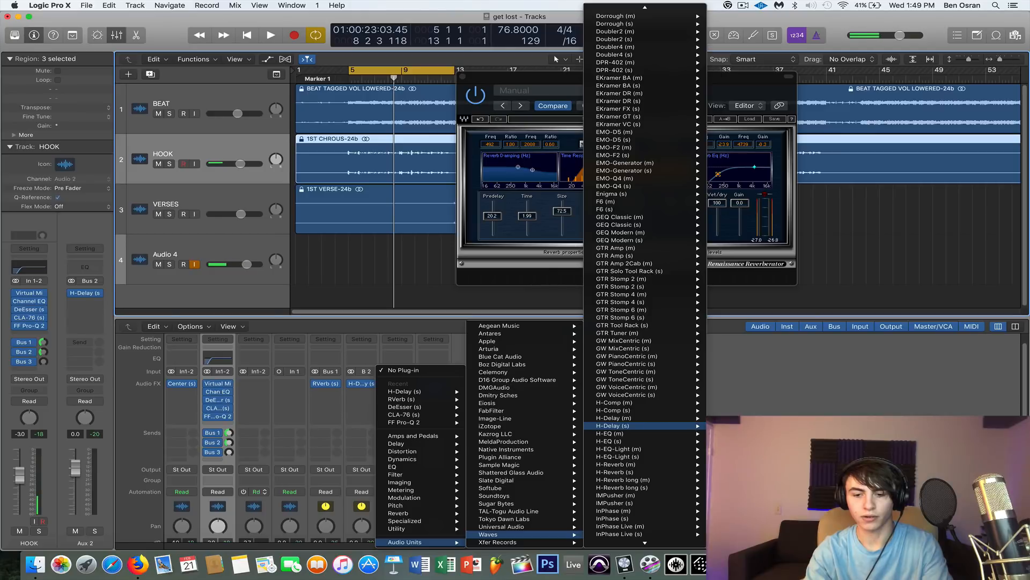
pyautogui.click(609, 426)
# Set the Aux 3 H-Delay's delay time to 1/4, raise its high-pass filter and lower its feedback.
pyautogui.moveTo(137, 130); pyautogui.dragTo(138, 117)
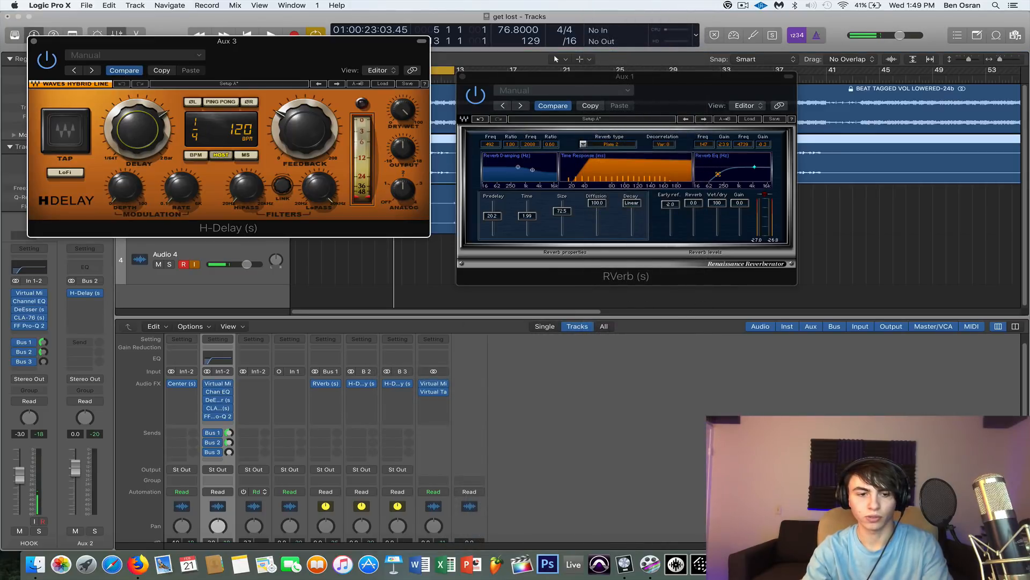
pyautogui.moveTo(246, 187); pyautogui.dragTo(246, 171)
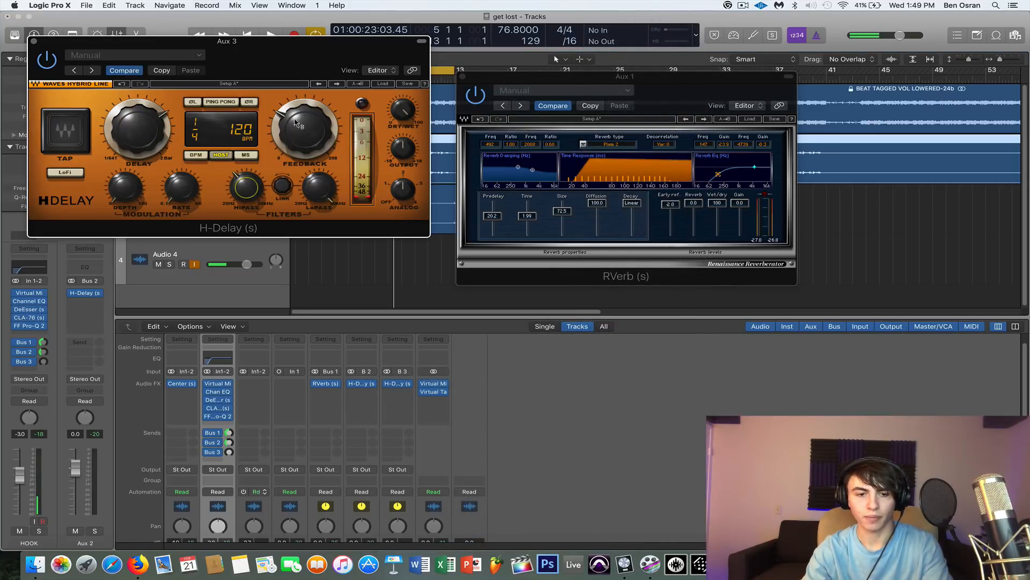
pyautogui.moveTo(298, 125); pyautogui.dragTo(299, 132)
# During playback, set HOOK's Bus 3 send to -11.0 and turn down the Aux 3 H-Delay's Analog and feedback controls.
pyautogui.press('space')
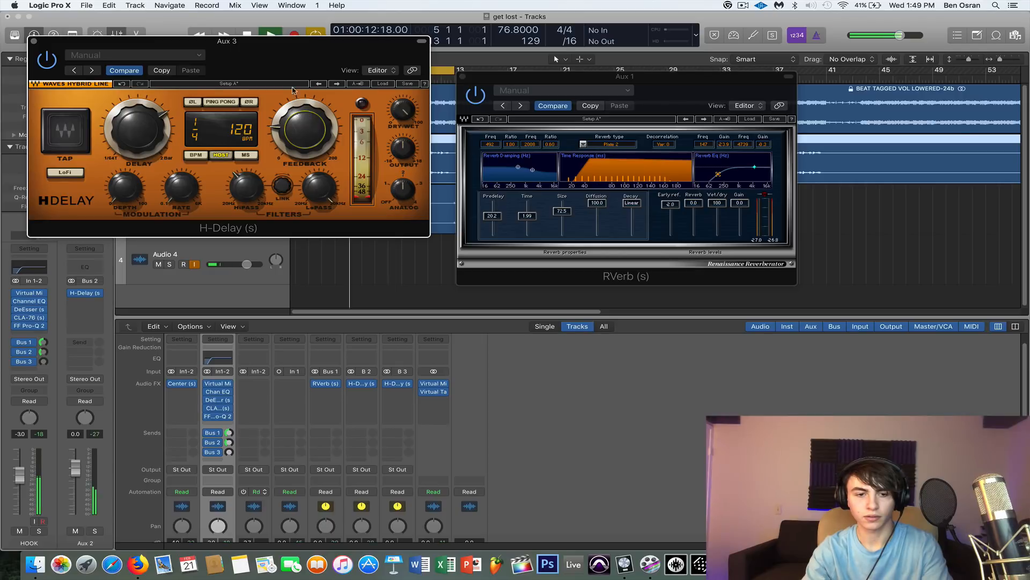
pyautogui.keyDown('alt'); pyautogui.click(229, 452); pyautogui.keyUp('alt')
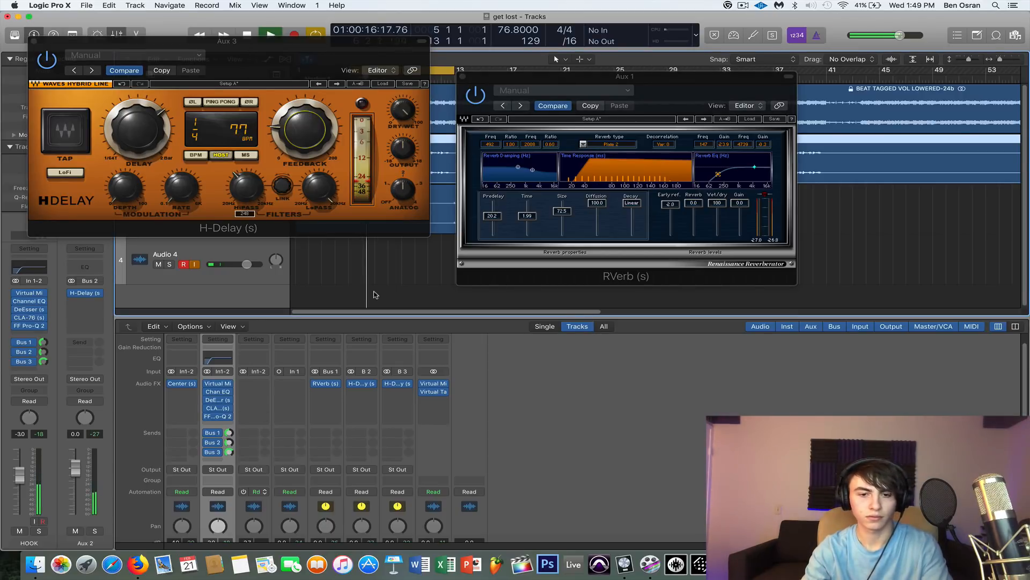
pyautogui.moveTo(406, 191); pyautogui.dragTo(405, 216)
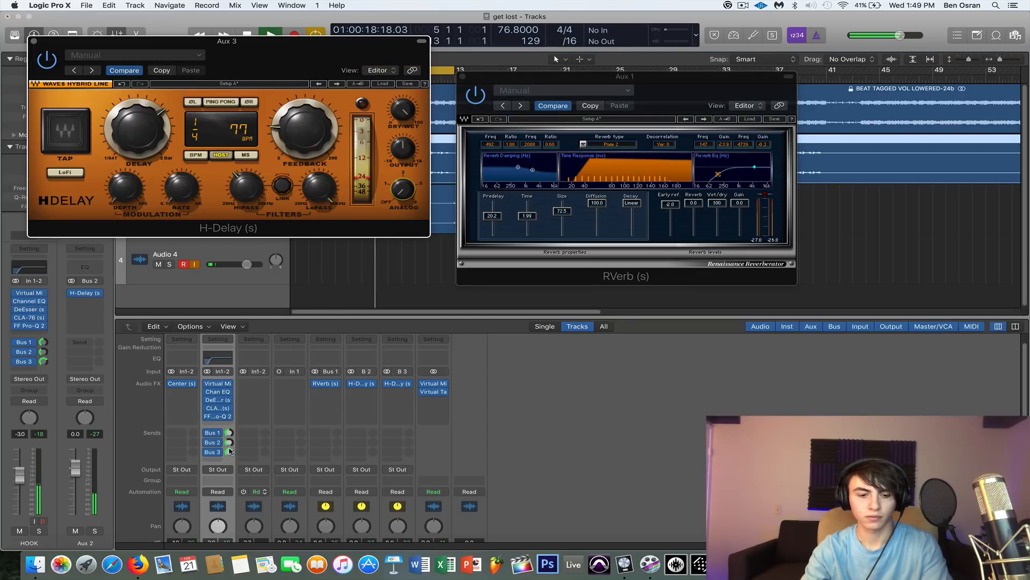
pyautogui.moveTo(229, 451); pyautogui.dragTo(229, 492)
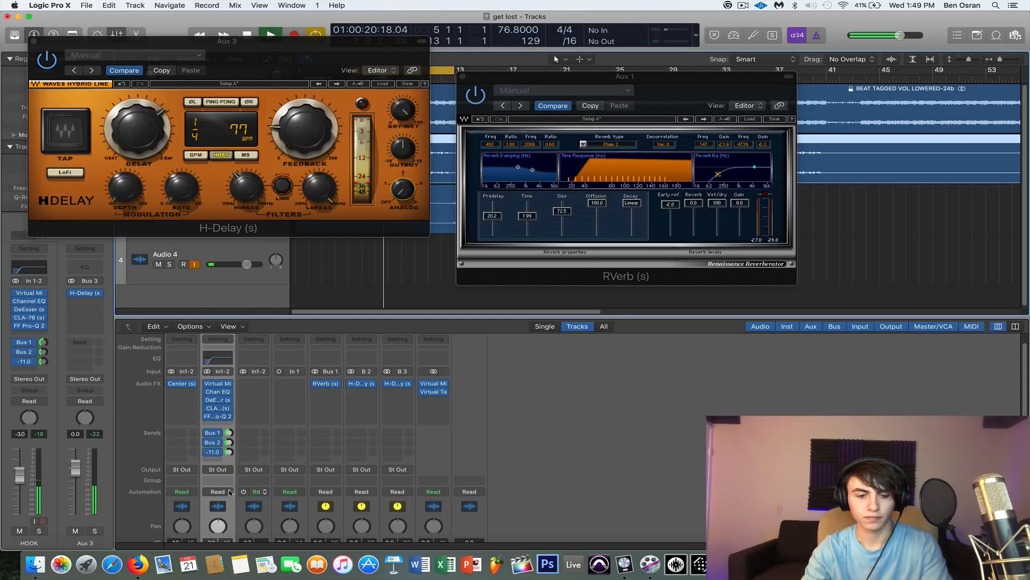
pyautogui.moveTo(302, 145); pyautogui.dragTo(302, 150)
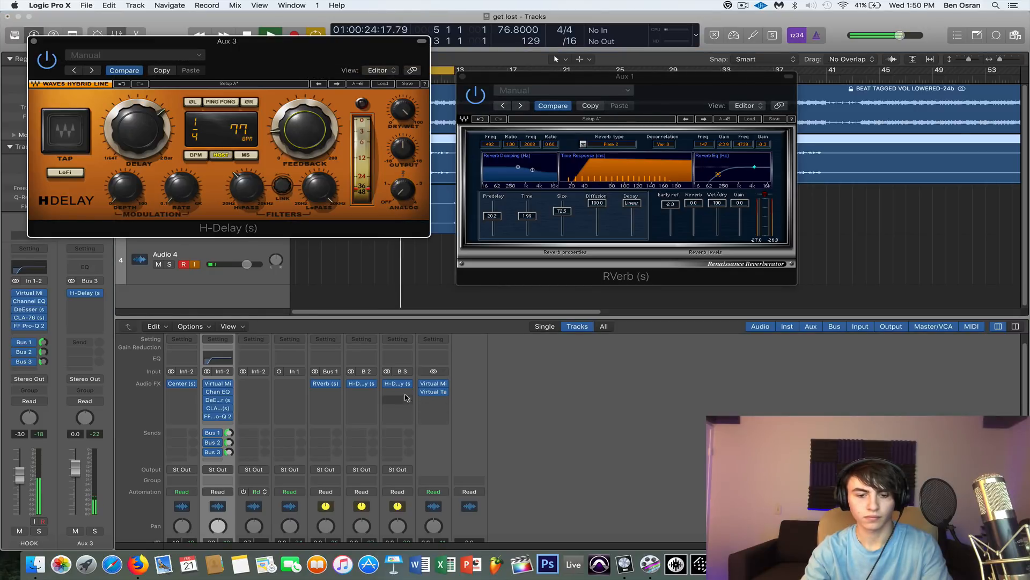
pyautogui.press('space')
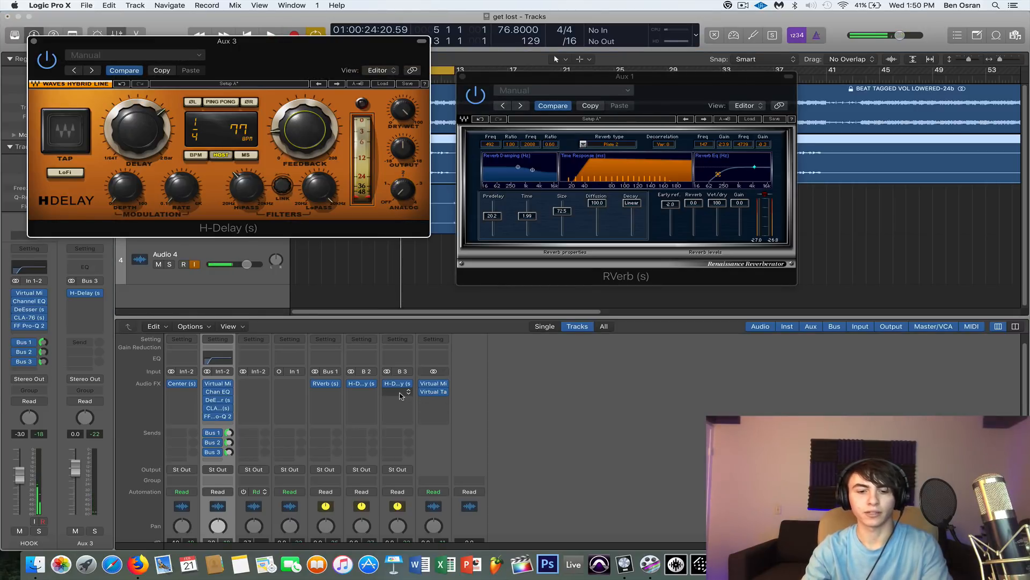
# Insert a stereo Waves RVerb after the H-Delay on the Bus 3 aux, close the H-Delay window and set the reverb's wet/dry to 35.
pyautogui.click(400, 396)
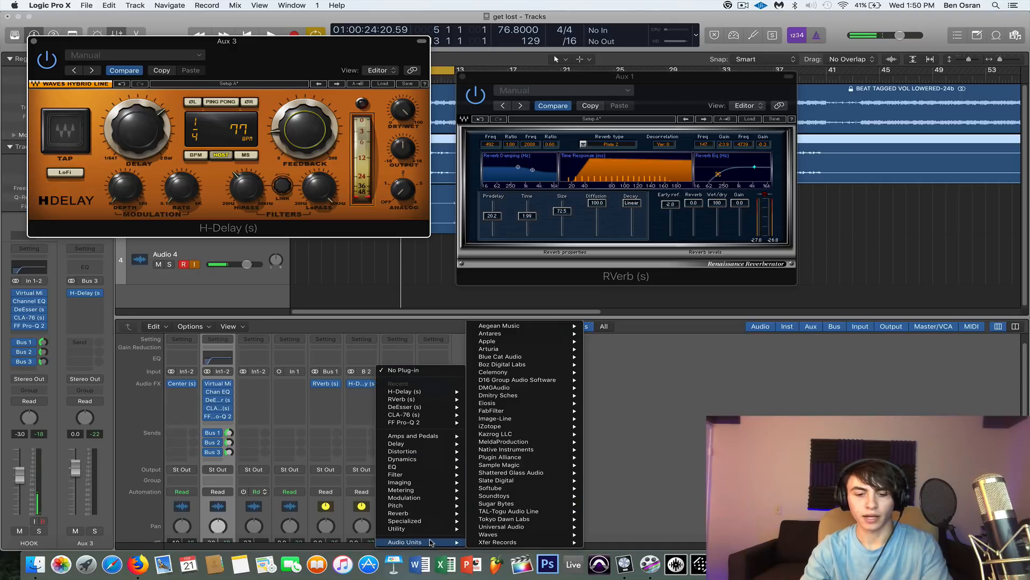
pyautogui.moveTo(531, 529)
pyautogui.scroll(-10, 692, 311)
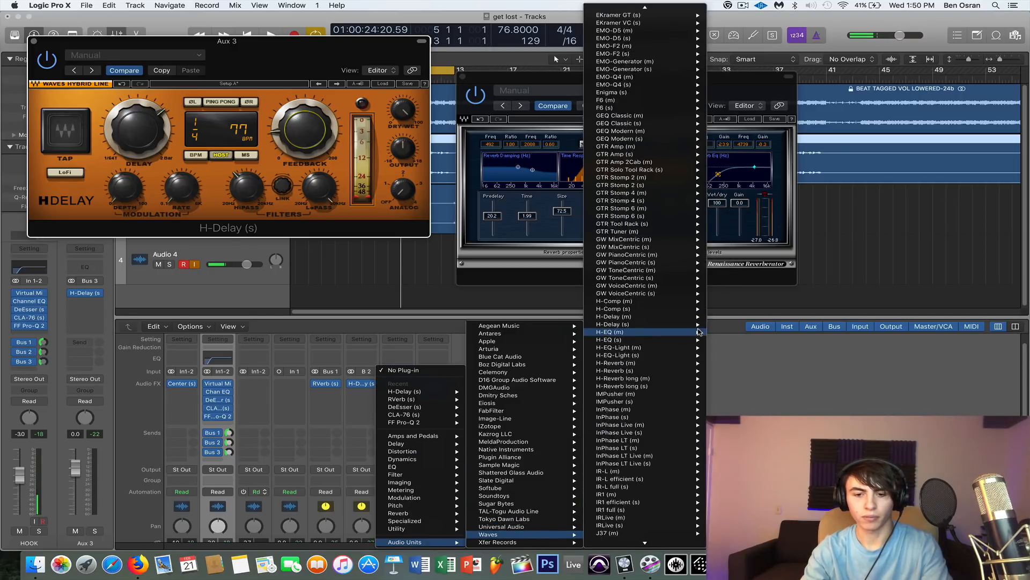
pyautogui.scroll(-10, 656, 242)
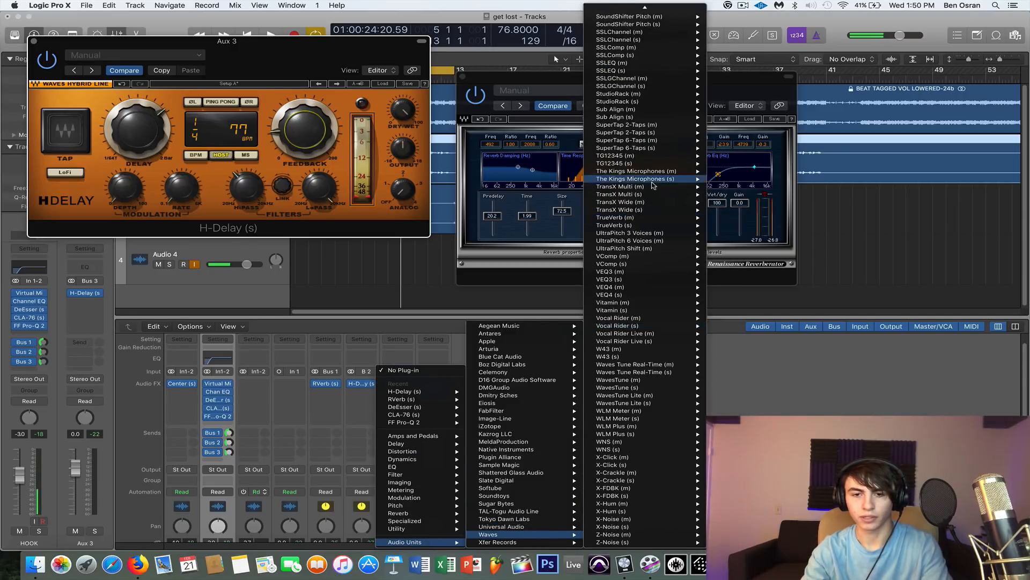
pyautogui.scroll(-5, 660, 183)
pyautogui.scroll(5, 653, 185)
pyautogui.moveTo(654, 186)
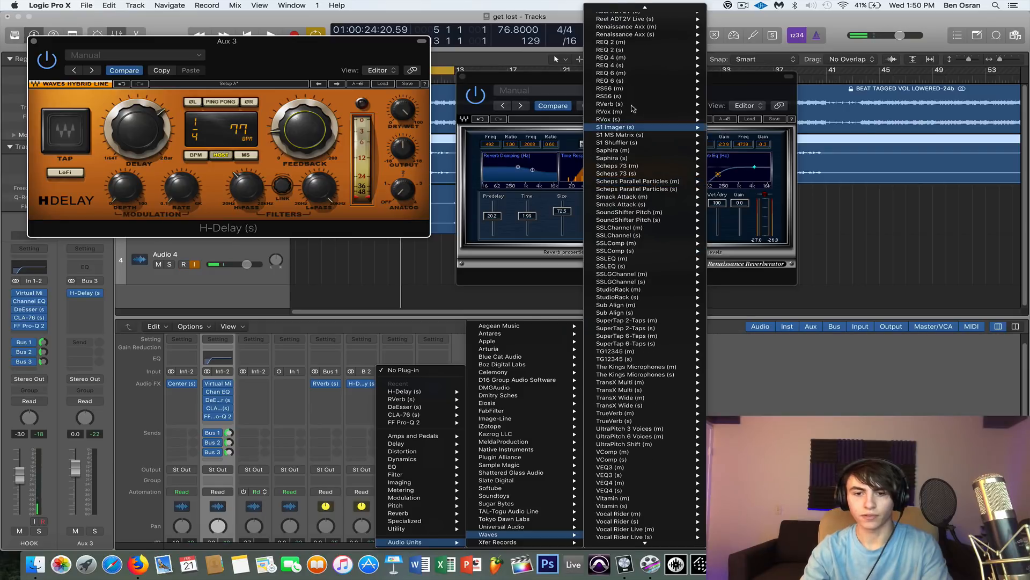
pyautogui.moveTo(642, 107)
pyautogui.click(729, 104)
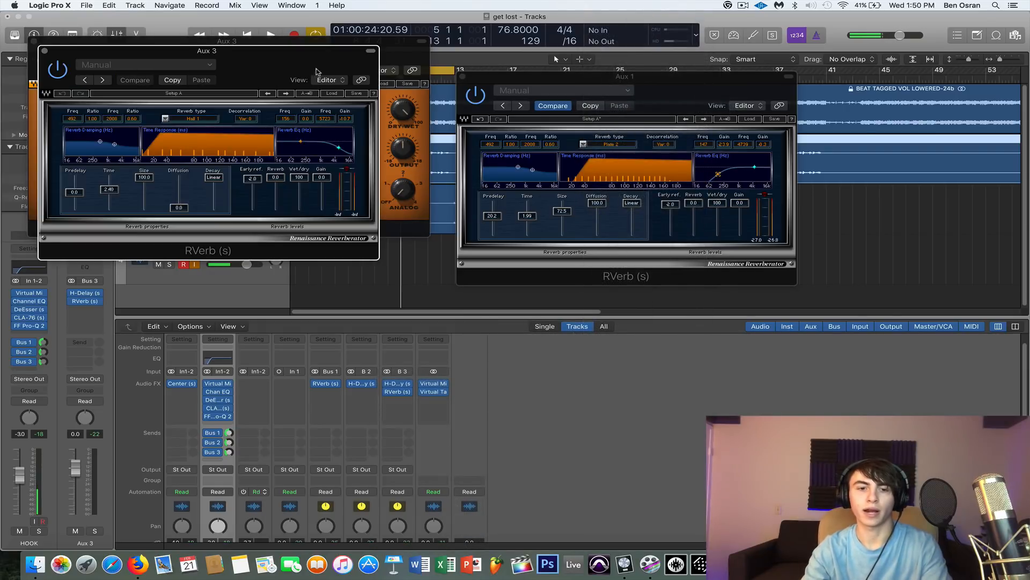
pyautogui.click(34, 42)
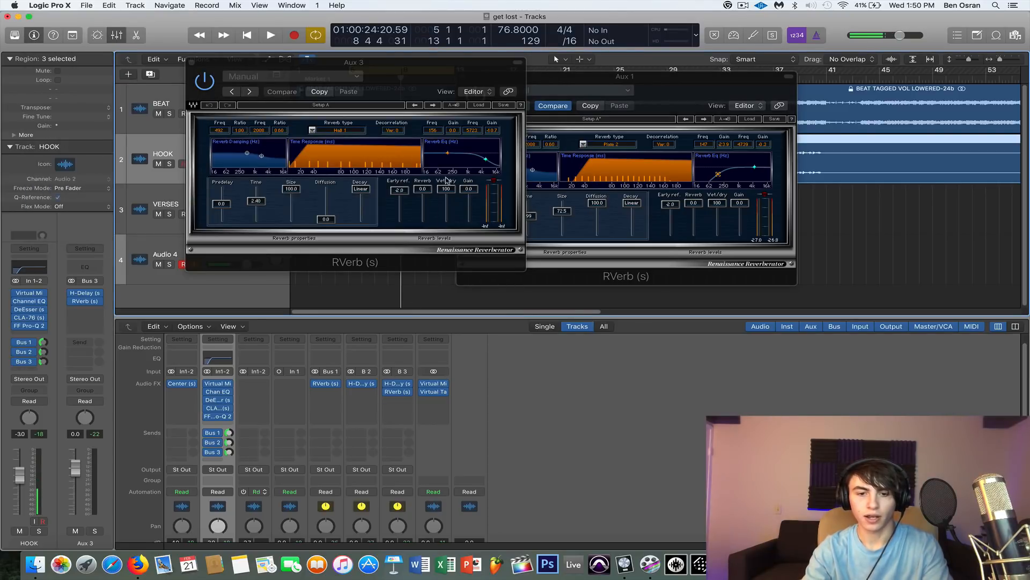
pyautogui.moveTo(448, 192); pyautogui.dragTo(448, 201)
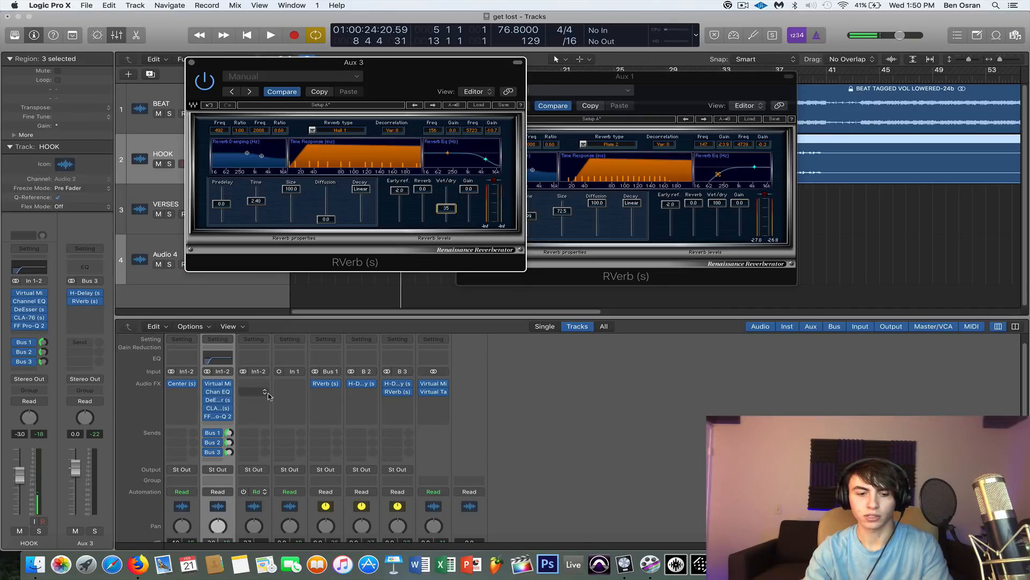
# During playback, bypass HOOK's Bus 2 send and set its Bus 3 send to -9.6, moving the RVerb window off the tracks.
pyautogui.press('space')
pyautogui.moveTo(422, 79); pyautogui.dragTo(667, 81)
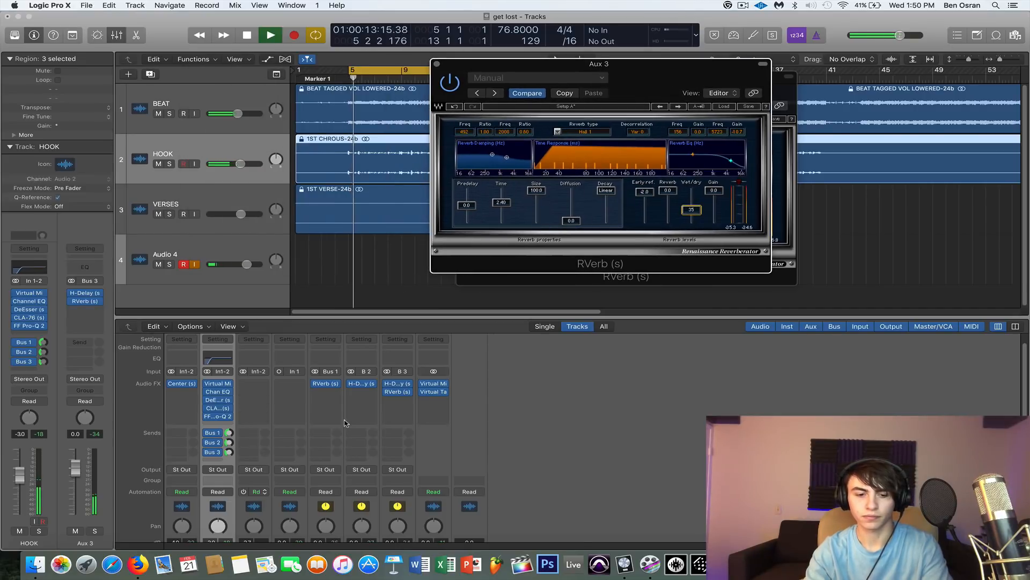
pyautogui.click(207, 443)
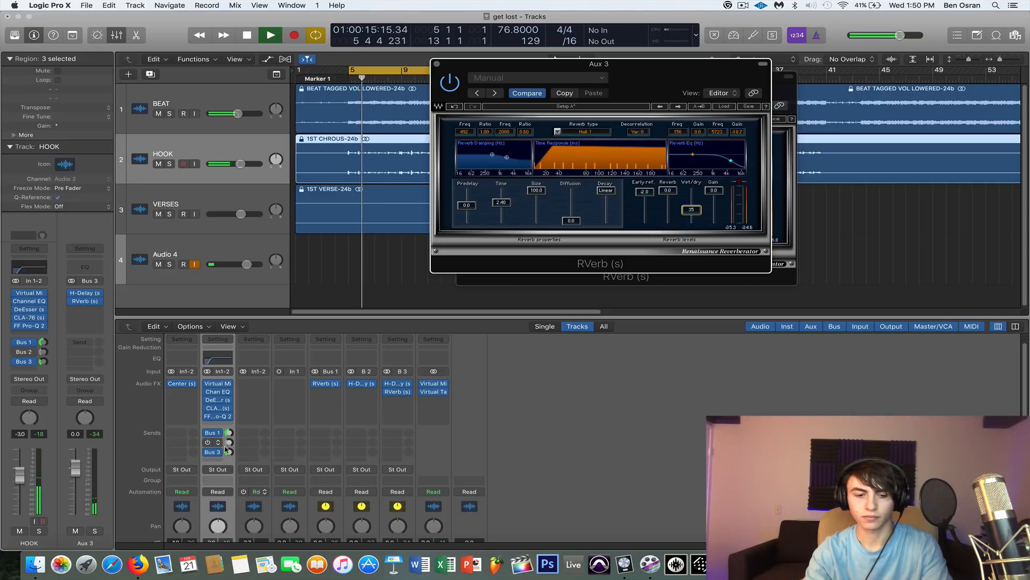
pyautogui.moveTo(230, 452); pyautogui.dragTo(229, 467)
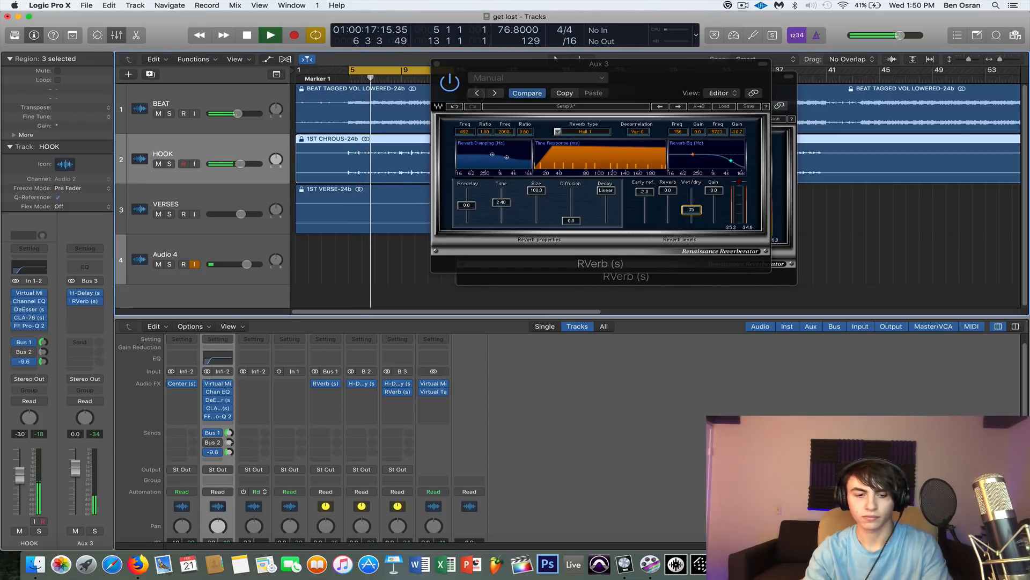
# On the Aux 3 RVerb, cut the low EQ band, set the predelay to 20.2, fine-tune the wet/dry balance and close the window.
pyautogui.moveTo(693, 154); pyautogui.dragTo(694, 162)
pyautogui.moveTo(466, 205); pyautogui.dragTo(466, 203)
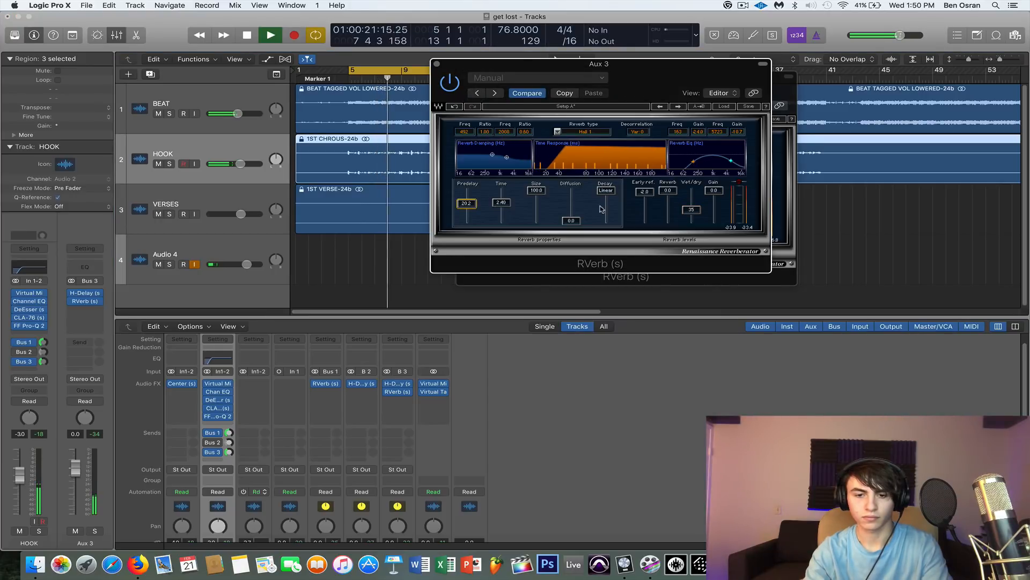
pyautogui.click(691, 209)
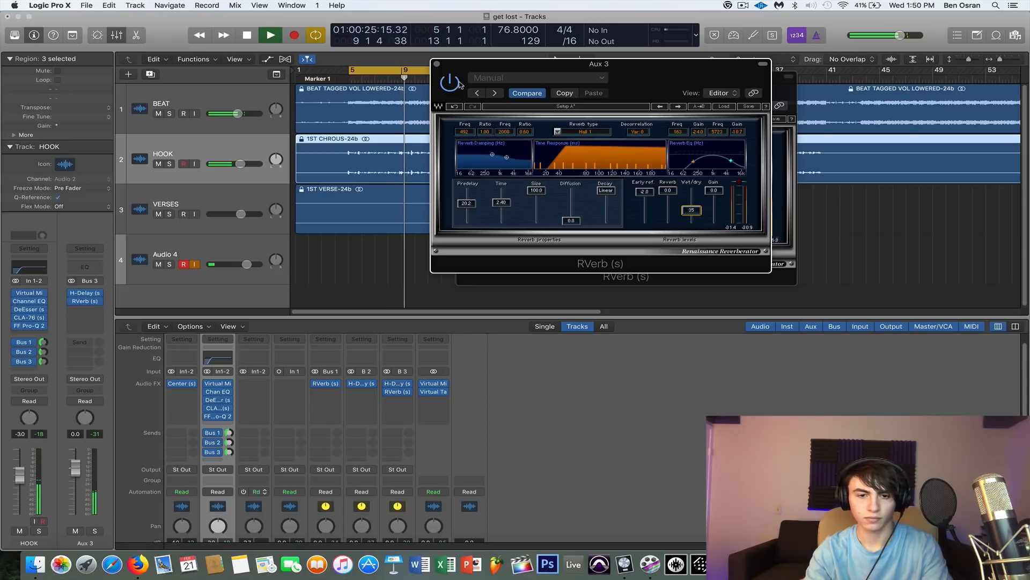
pyautogui.click(437, 65)
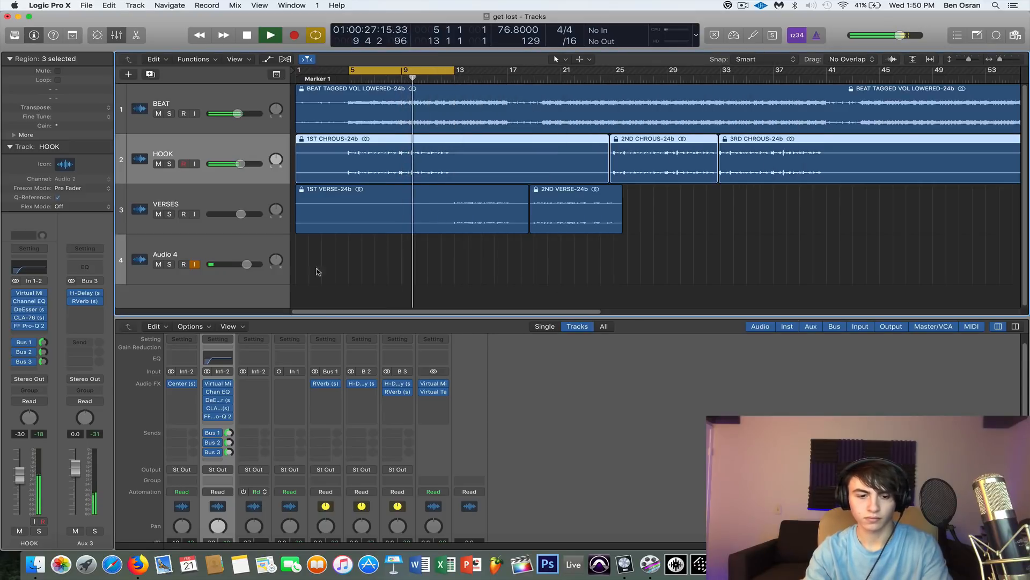
# Rebalance HOOK's delay sends during playback, with Bus 2 around -17.2 and Bus 3 around -8.0, and stop playback.
pyautogui.click(230, 442)
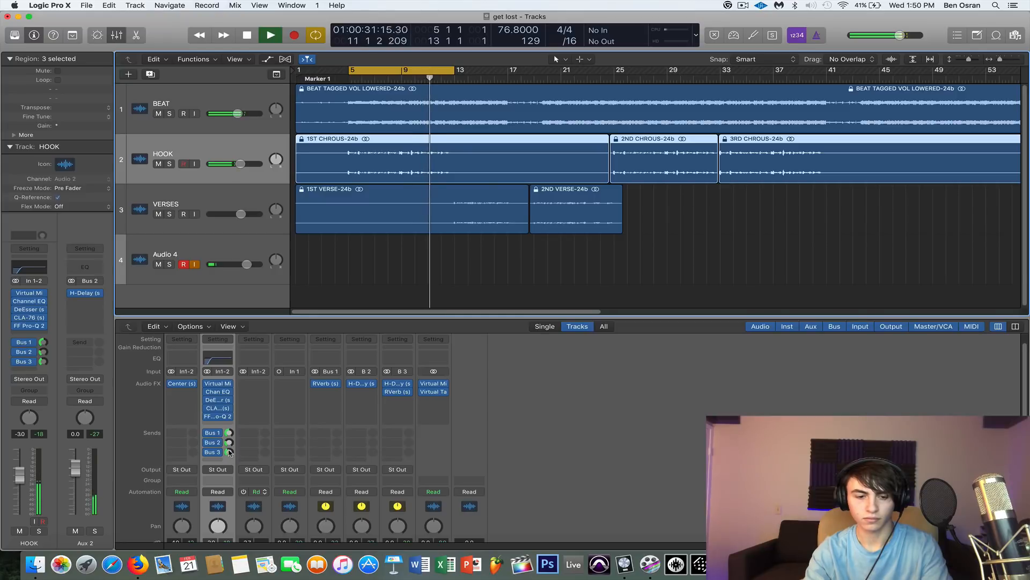
pyautogui.click(230, 450)
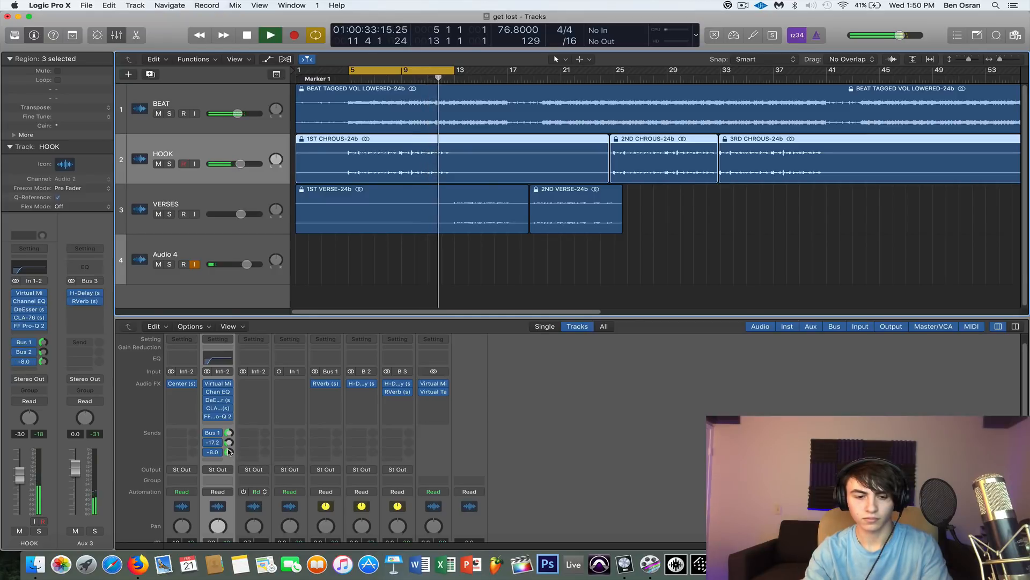
pyautogui.click(230, 442)
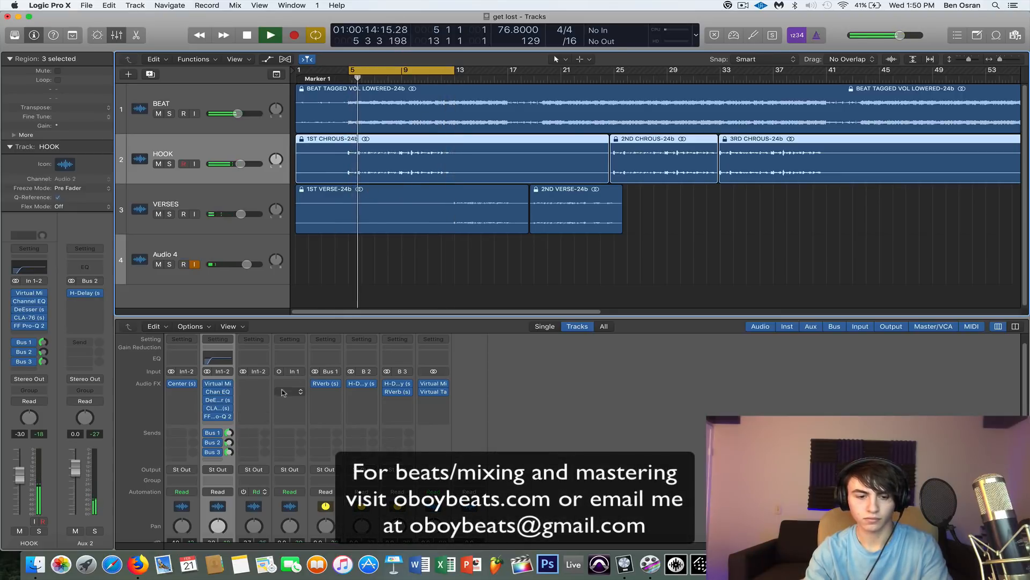
pyautogui.press('space')
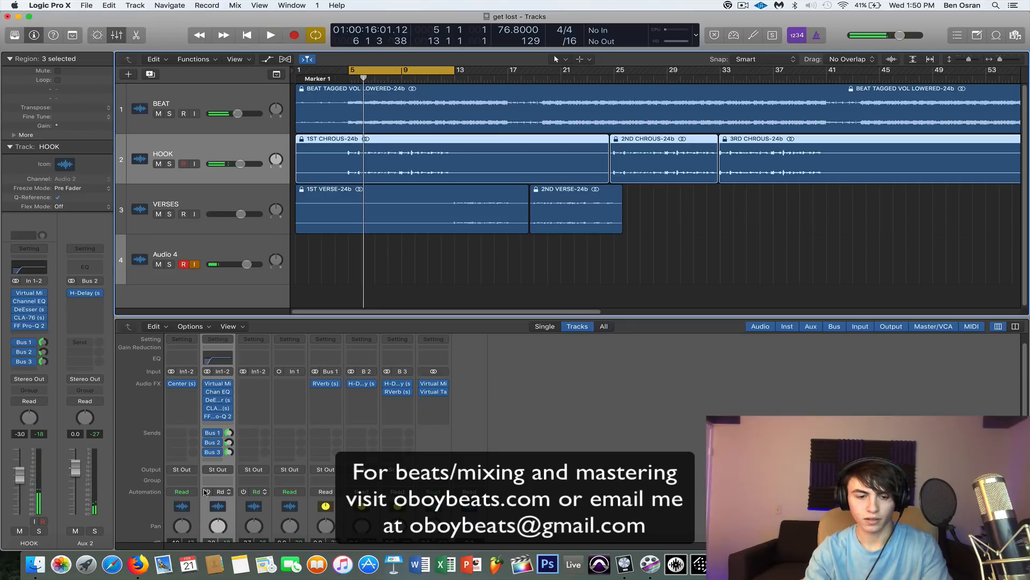